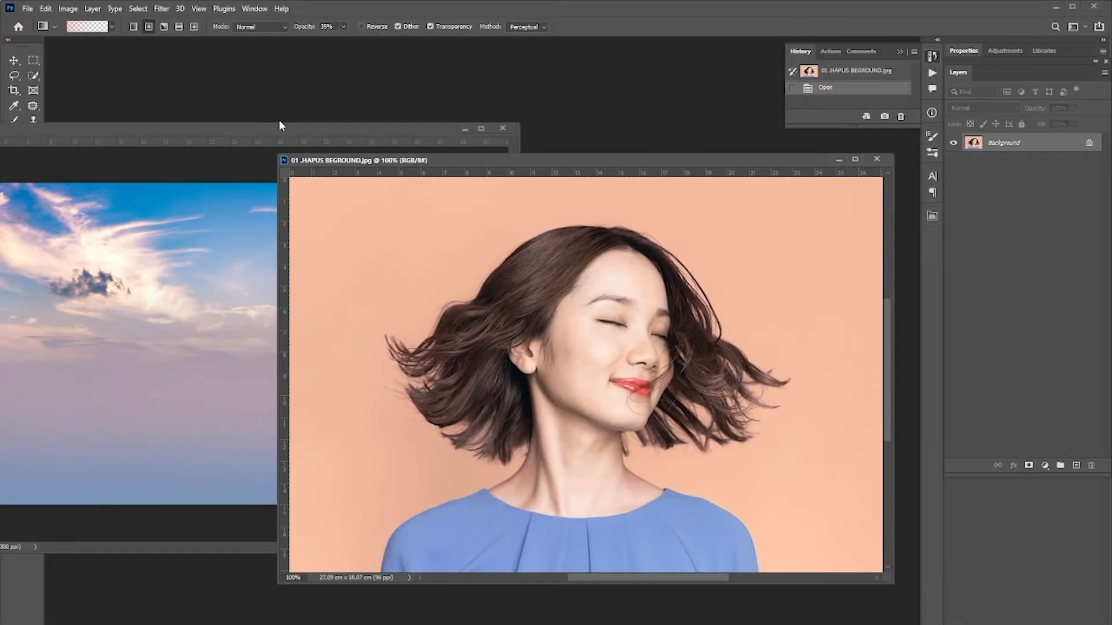
Duplicate the Background layer of the portrait image.
drag(279, 125, 293, 162)
drag(619, 162, 582, 163)
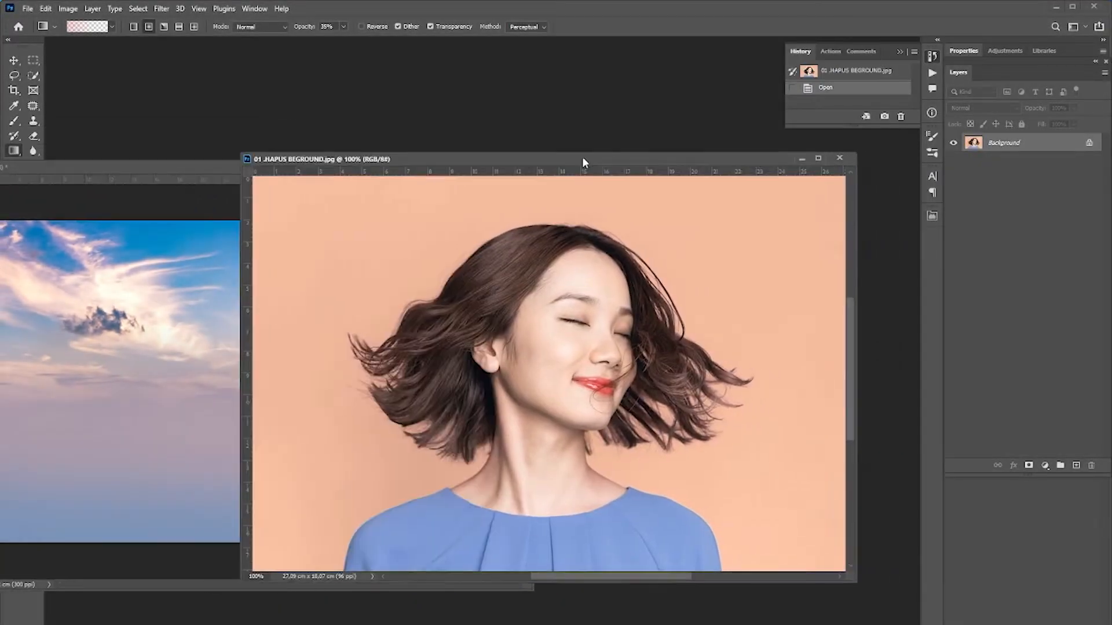
drag(1054, 147, 1075, 467)
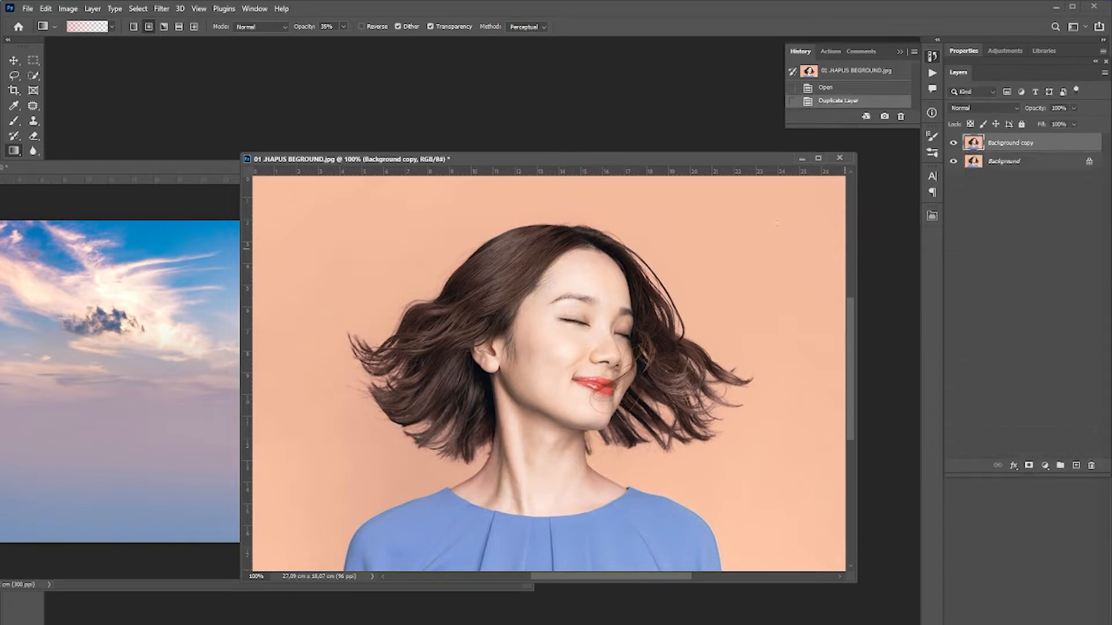
Run Select Subject to select the woman on the copied layer.
click(160, 9)
click(156, 10)
click(149, 10)
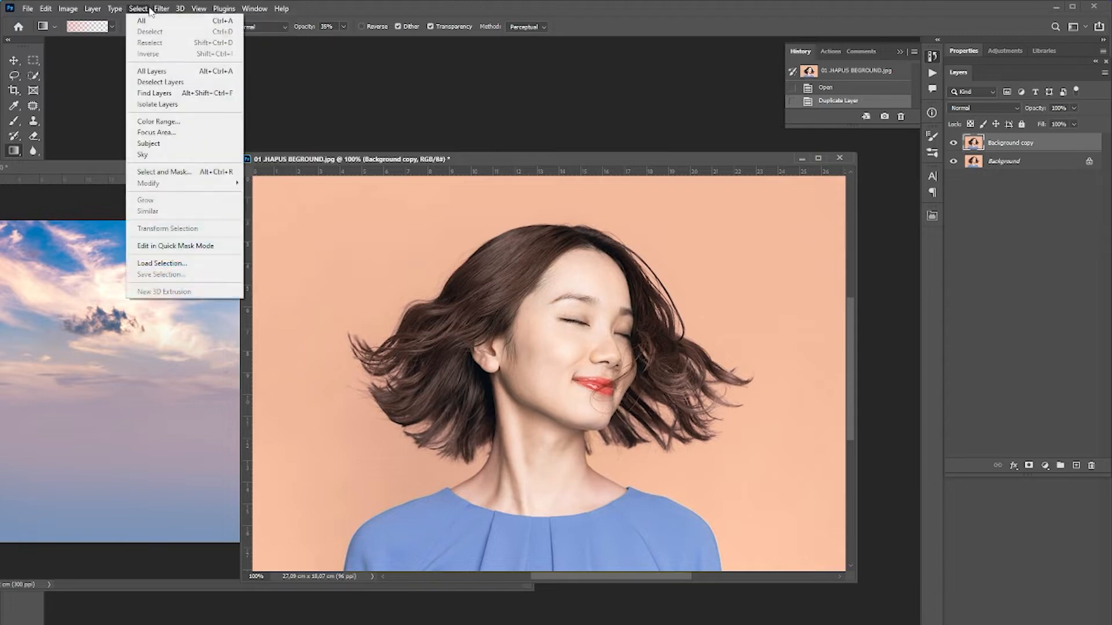
click(172, 143)
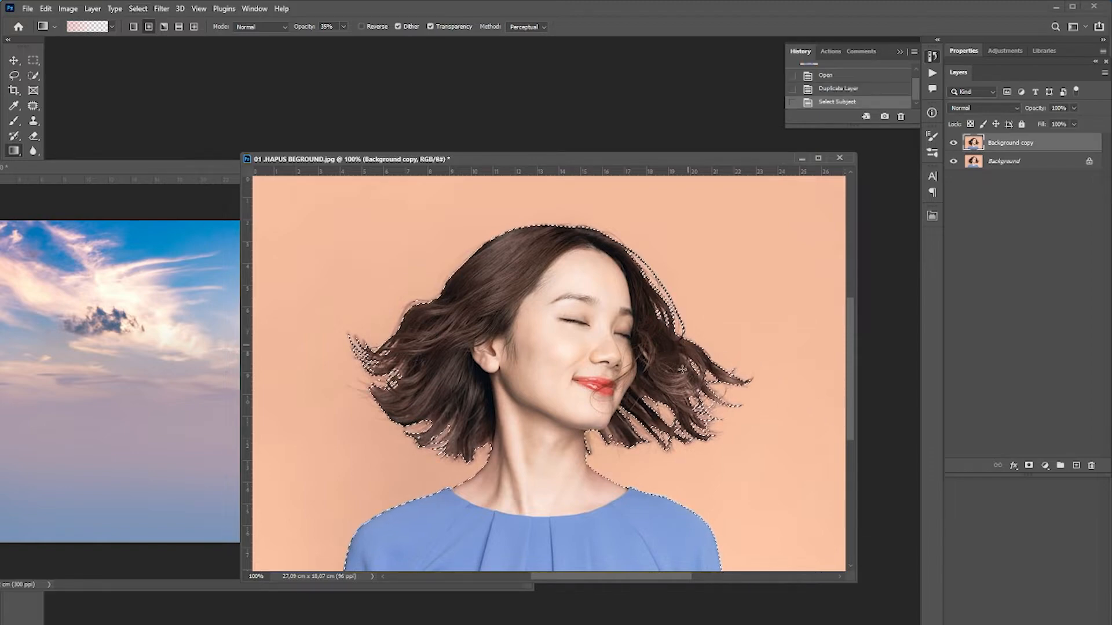
Open Select and Mask and set Smooth to 1 and Feather to 1.2 px.
click(33, 76)
click(403, 27)
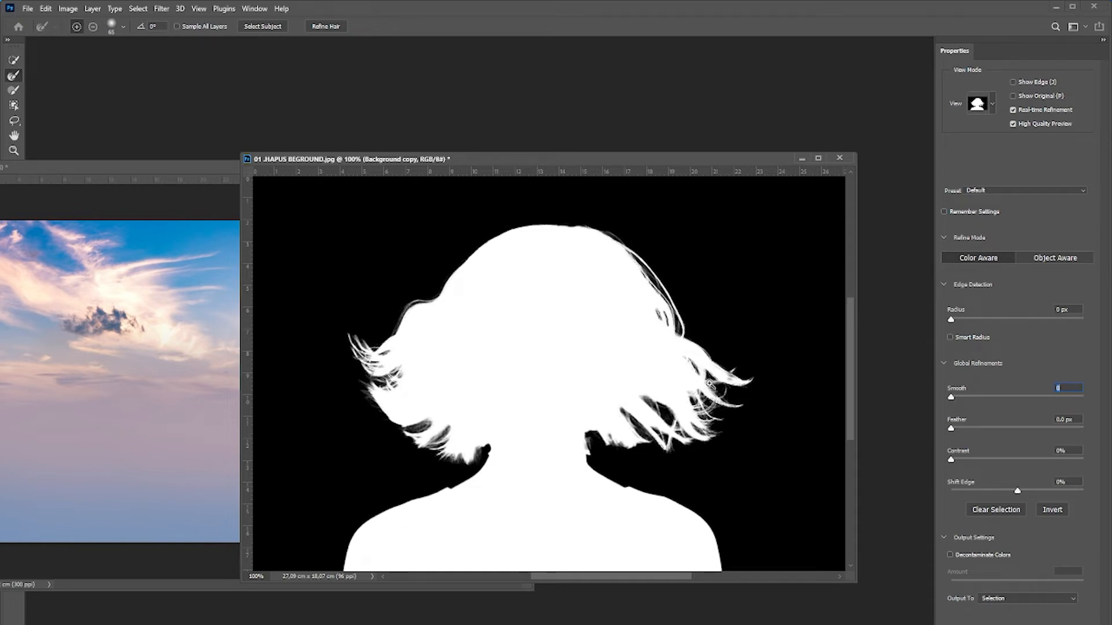
scroll(709, 383, up, 1)
drag(650, 374, 652, 410)
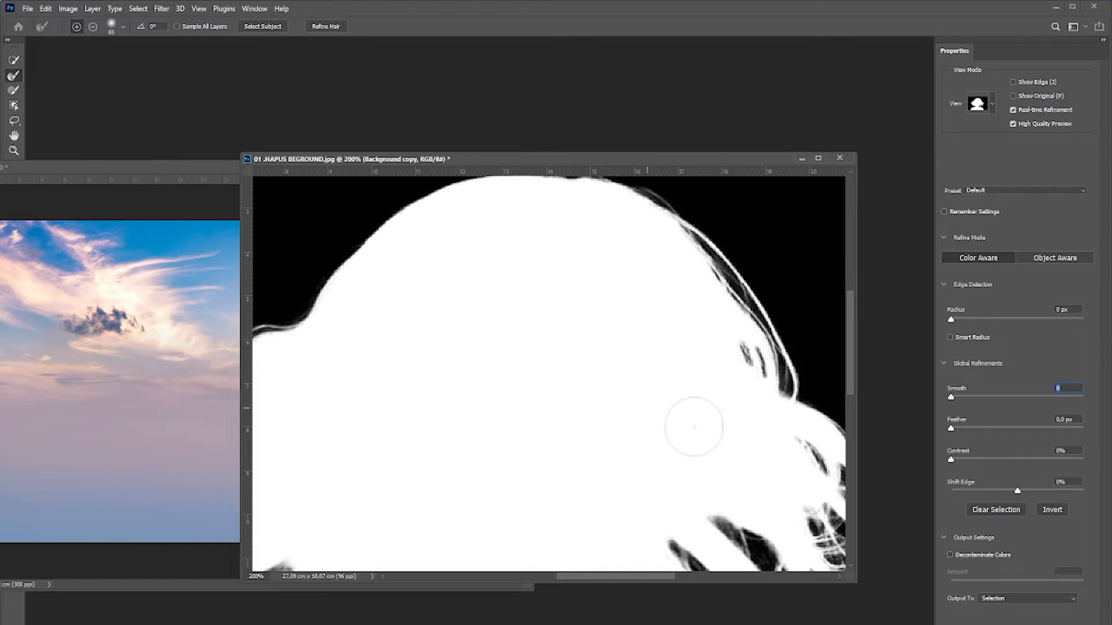
scroll(695, 427, down, 1)
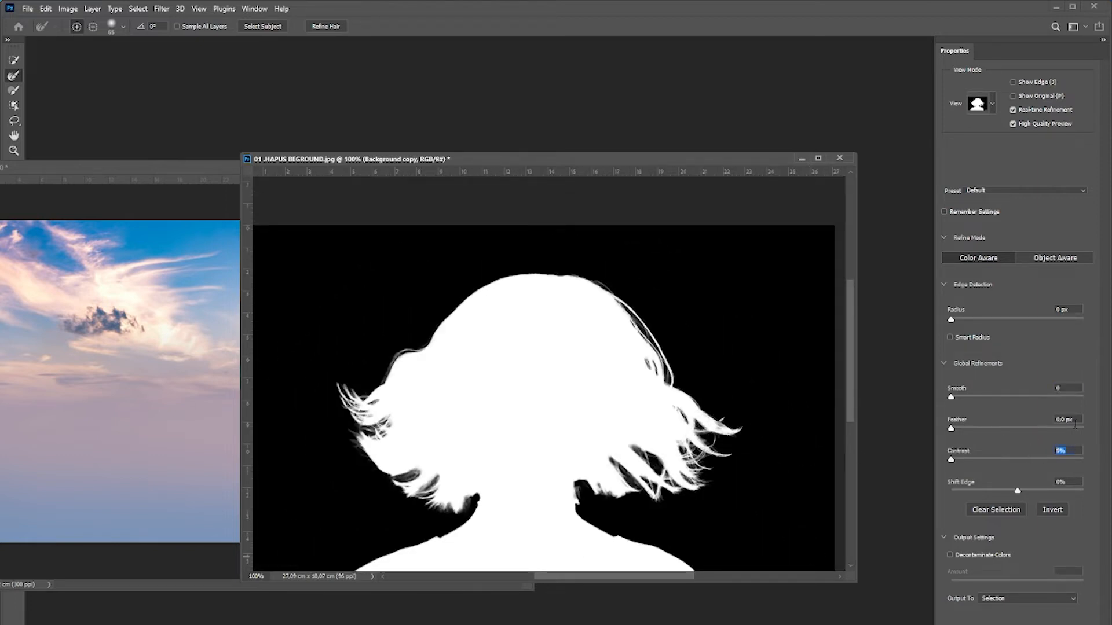
click(1074, 421)
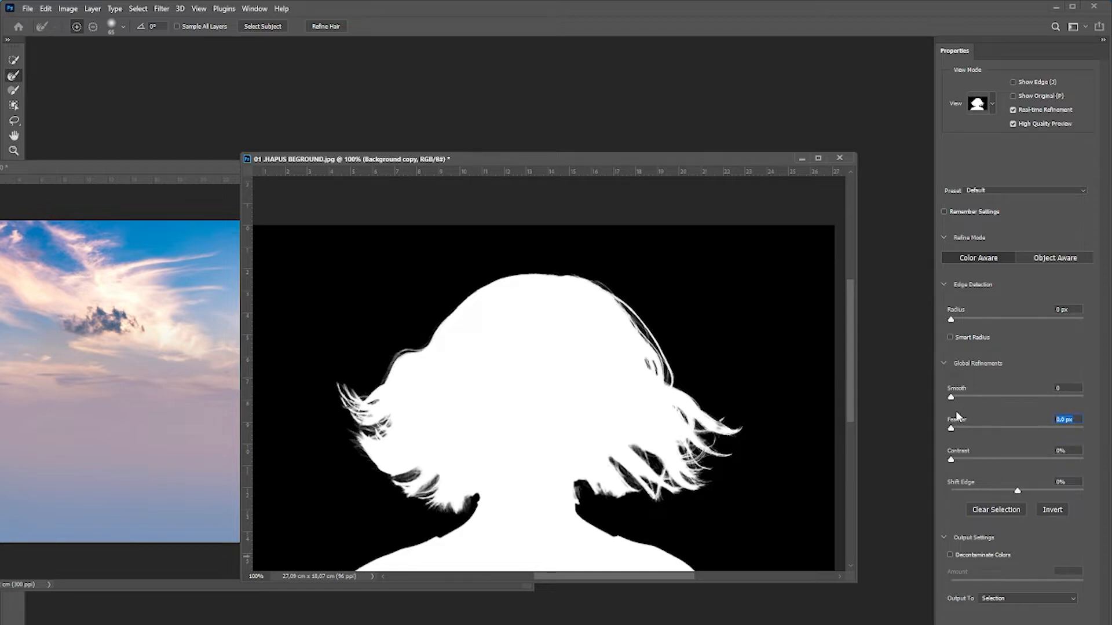
text(1)
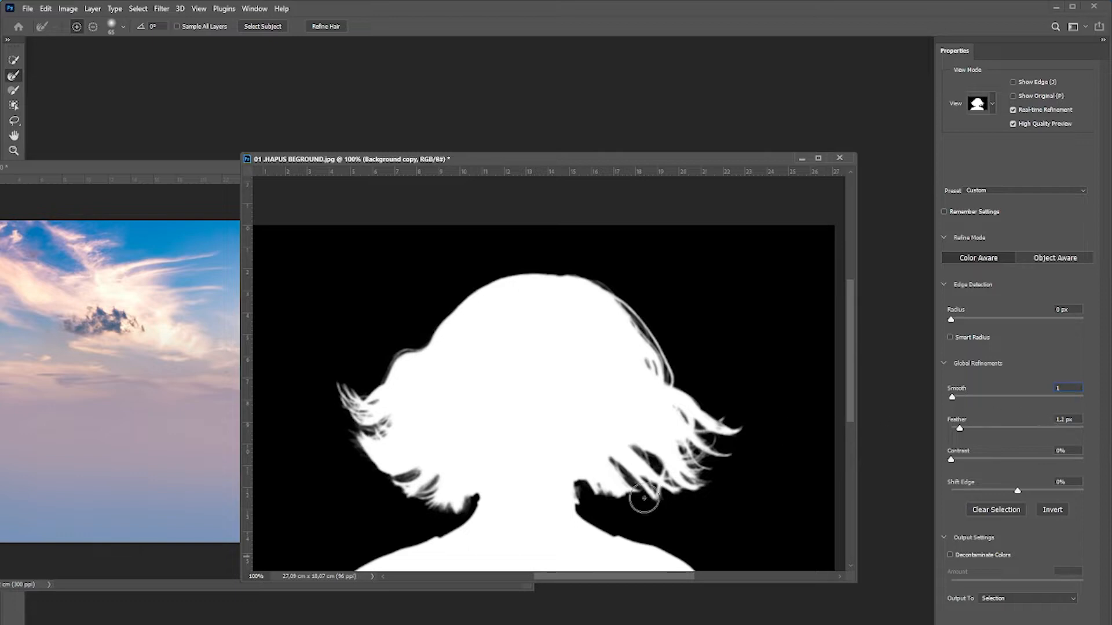
Set the Refine Edge Brush size to 50 px.
click(679, 447)
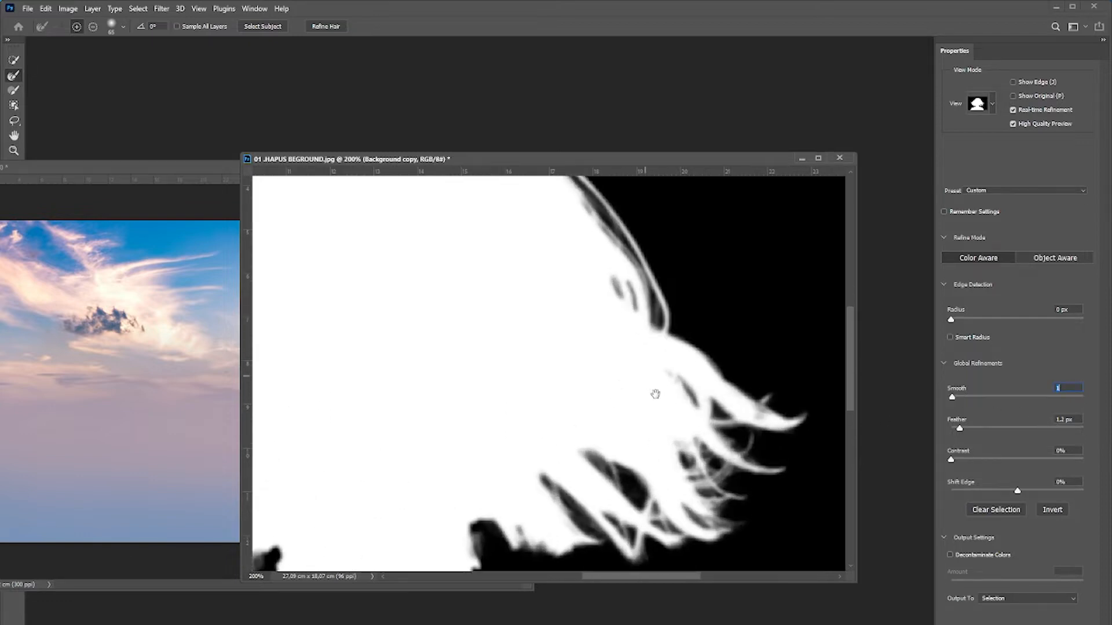
drag(653, 392, 735, 463)
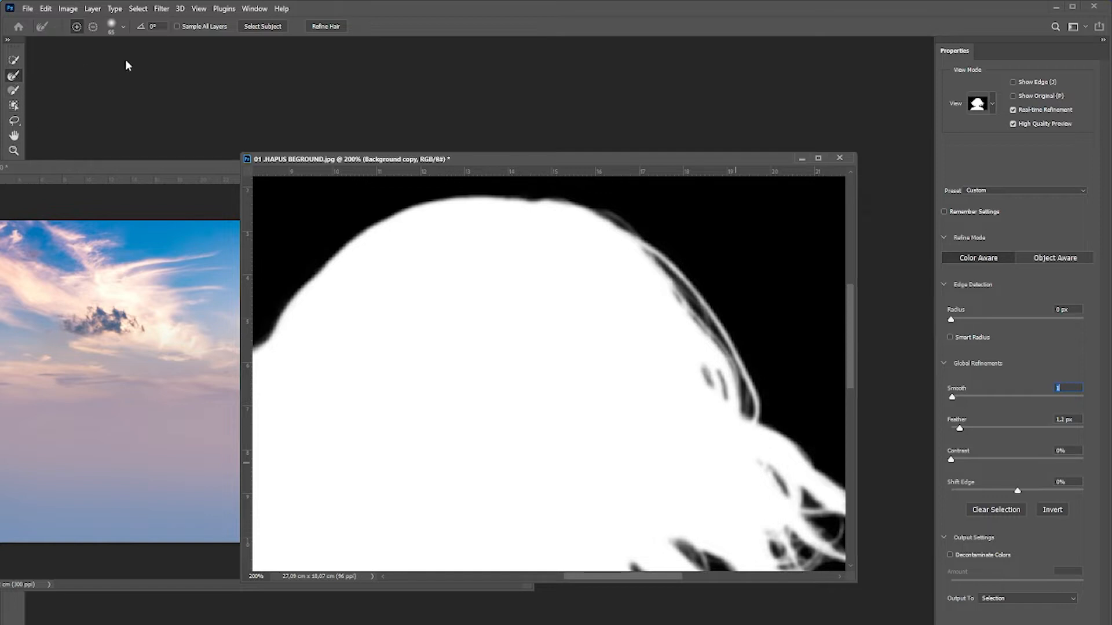
click(122, 29)
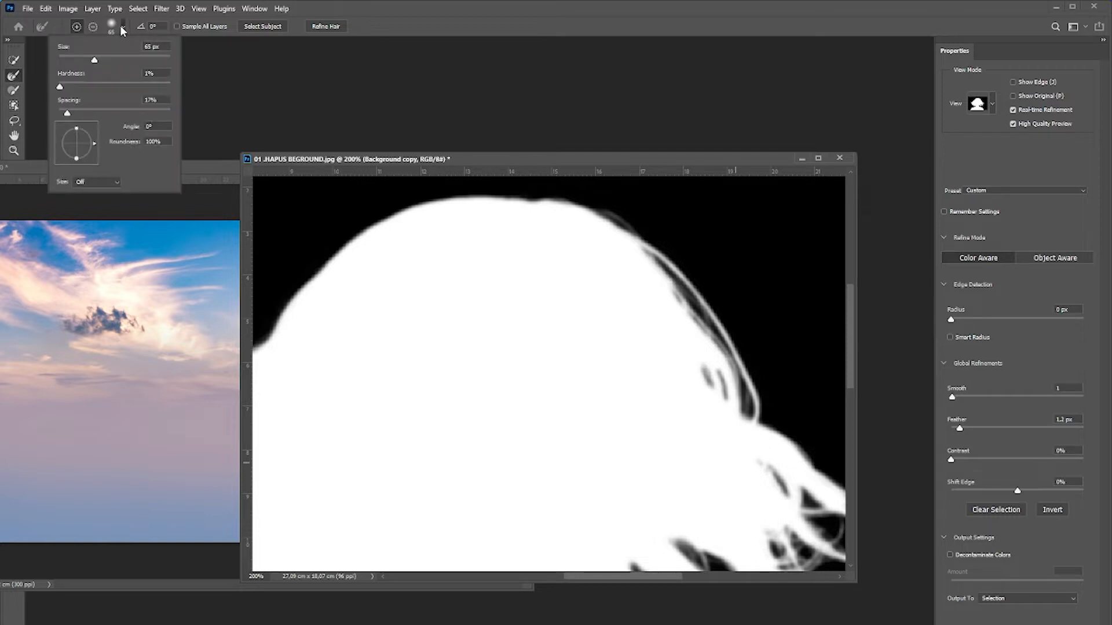
click(86, 57)
click(65, 113)
Brush along the hair edges with the Refine Edge Brush to refine the flyaway strands.
click(716, 341)
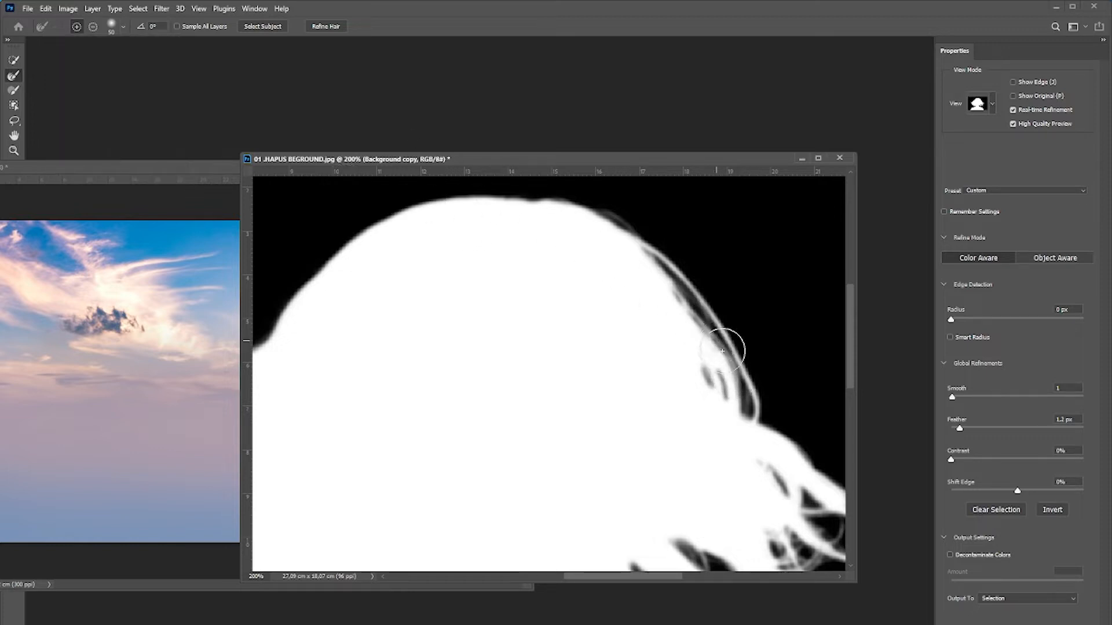
mouse_move(722, 351)
mouse_down()
mouse_move(749, 405)
mouse_move(654, 241)
mouse_move(600, 203)
mouse_up()
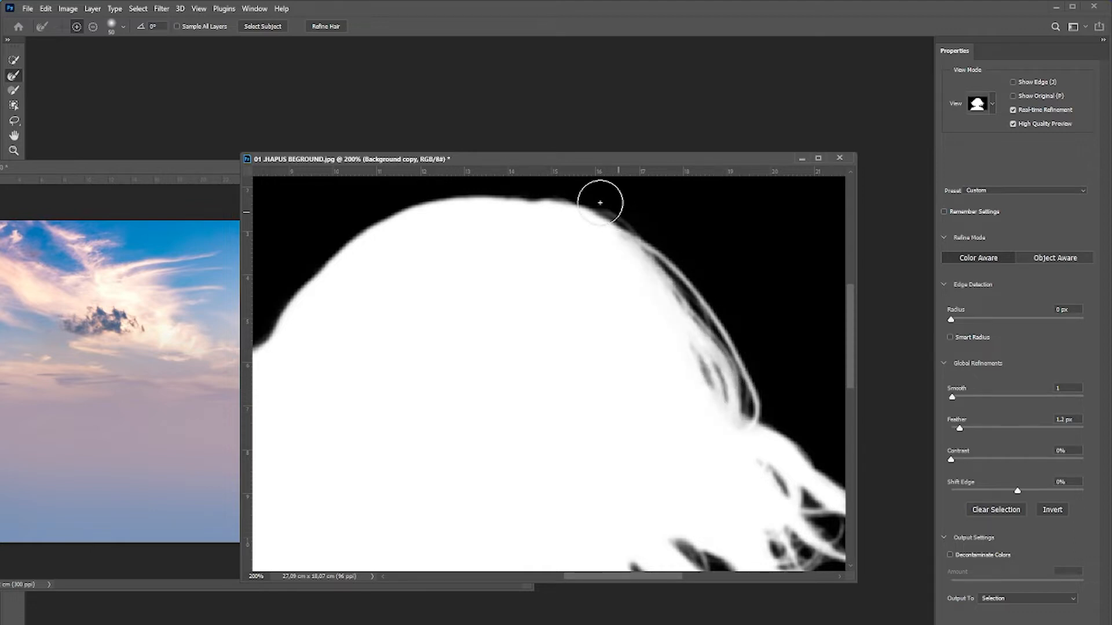
drag(486, 274, 633, 323)
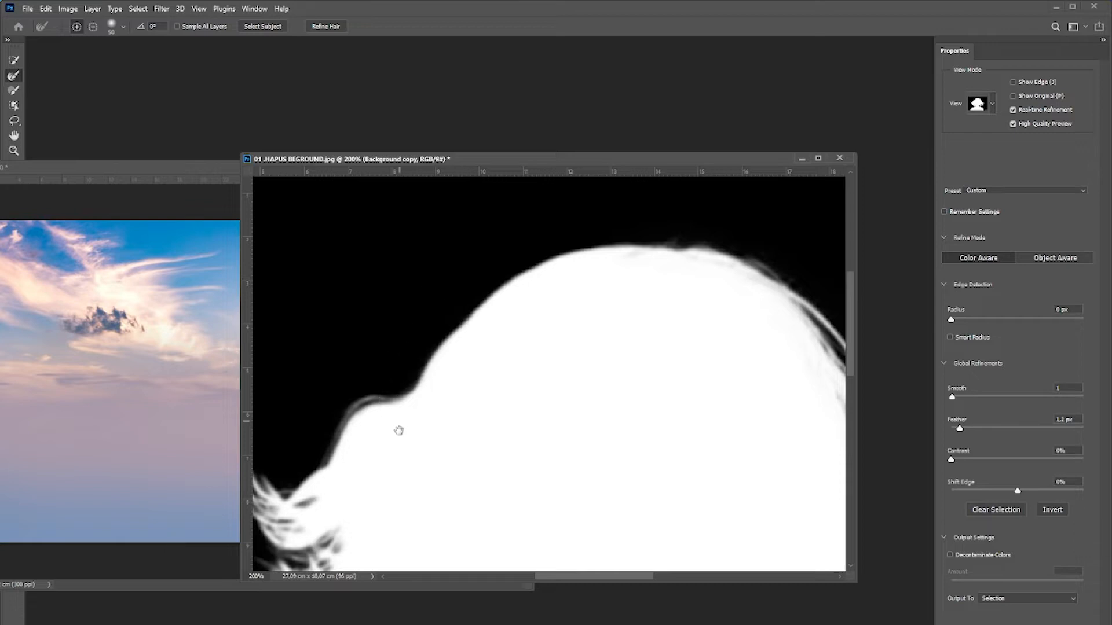
drag(399, 430, 511, 318)
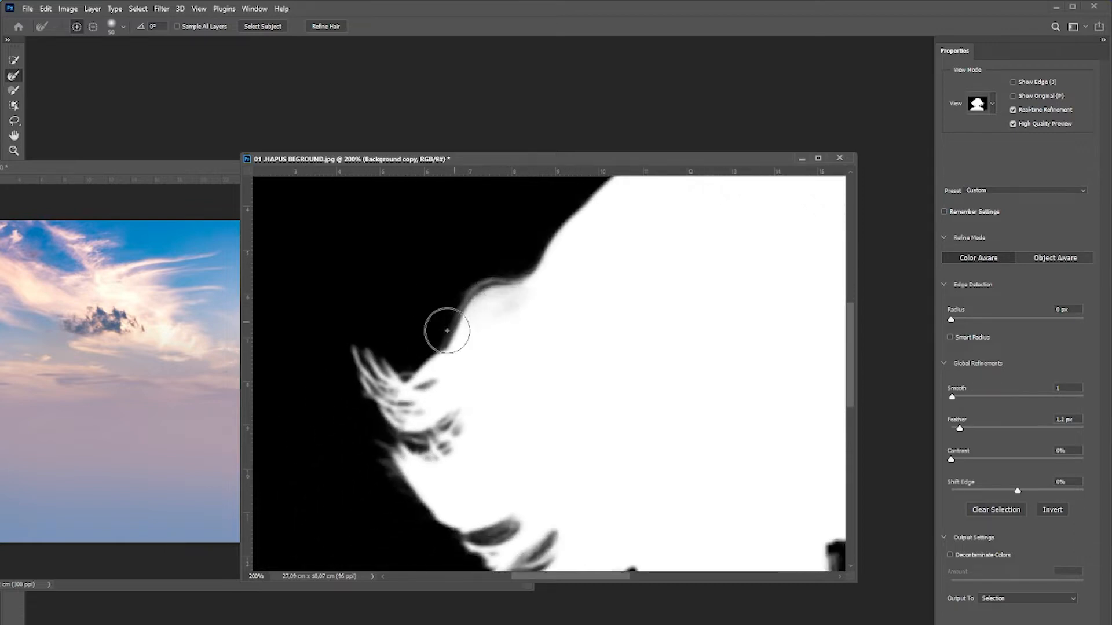
mouse_move(447, 331)
mouse_down()
mouse_move(362, 406)
mouse_move(436, 416)
mouse_move(395, 496)
mouse_move(470, 538)
mouse_move(513, 523)
mouse_move(454, 534)
mouse_move(548, 513)
mouse_move(460, 358)
mouse_move(458, 332)
mouse_move(404, 401)
mouse_move(454, 429)
mouse_move(519, 413)
mouse_move(518, 428)
mouse_move(480, 437)
mouse_move(572, 470)
mouse_up()
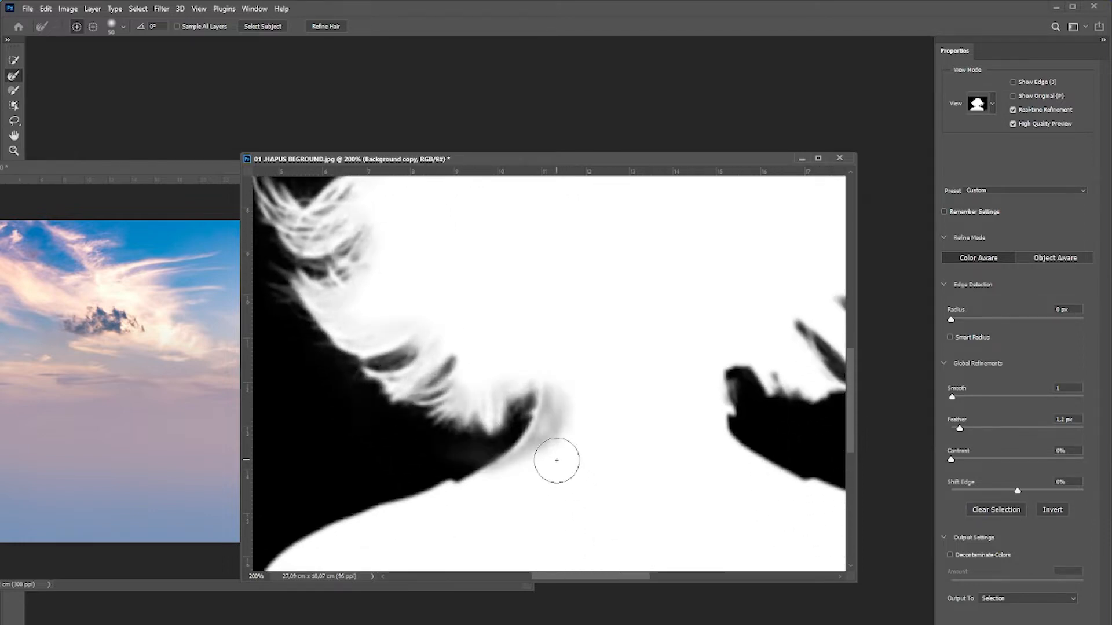
key(ctrl+z)
drag(685, 411, 520, 419)
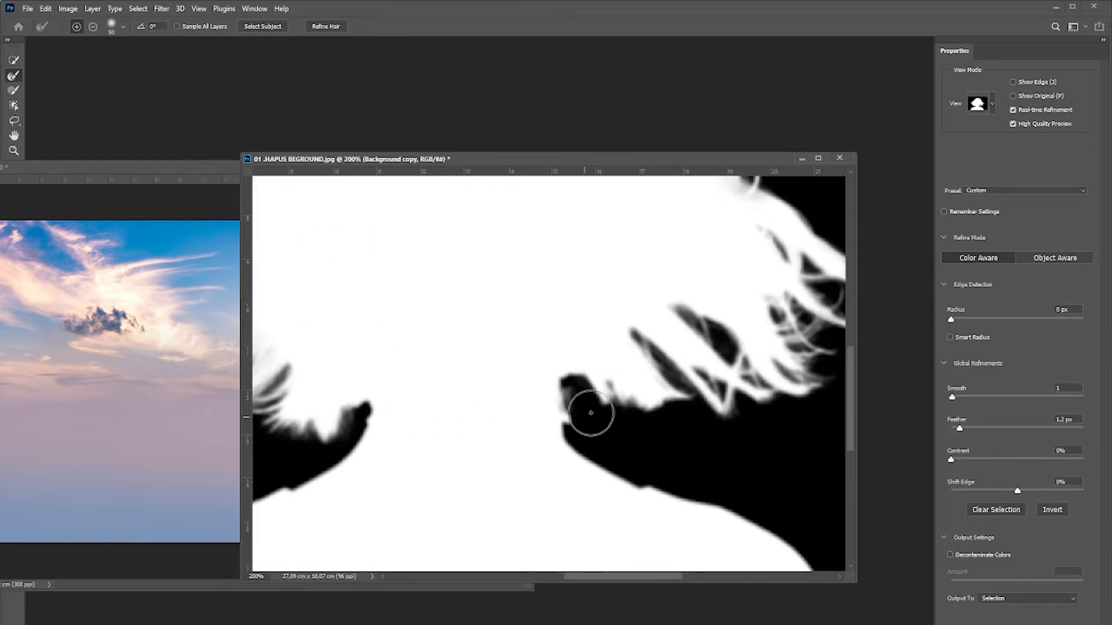
mouse_move(591, 413)
mouse_down()
mouse_move(582, 388)
mouse_move(685, 411)
mouse_move(711, 396)
mouse_move(663, 344)
mouse_move(750, 397)
mouse_up()
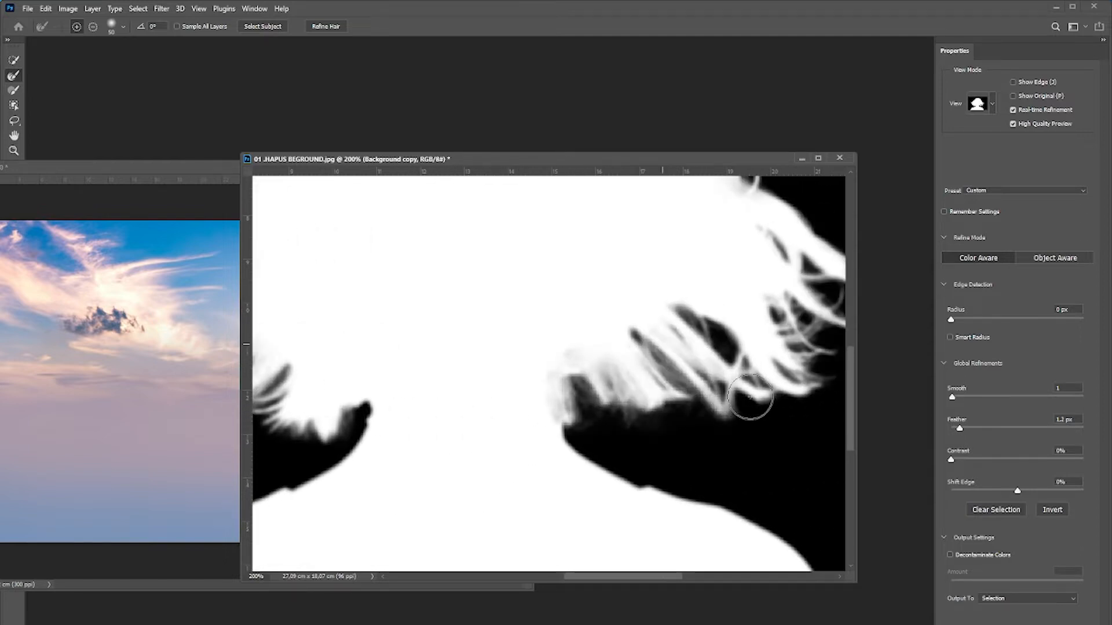
drag(637, 402, 508, 443)
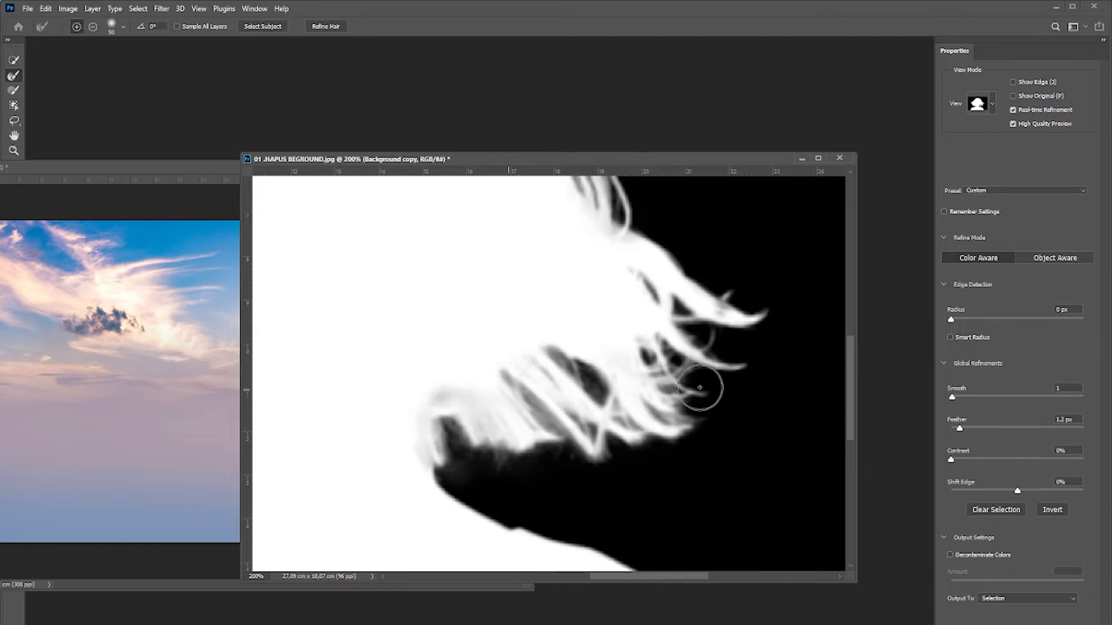
mouse_move(700, 387)
mouse_down()
mouse_move(738, 390)
mouse_move(744, 333)
mouse_move(760, 311)
mouse_move(678, 256)
mouse_move(757, 377)
mouse_up()
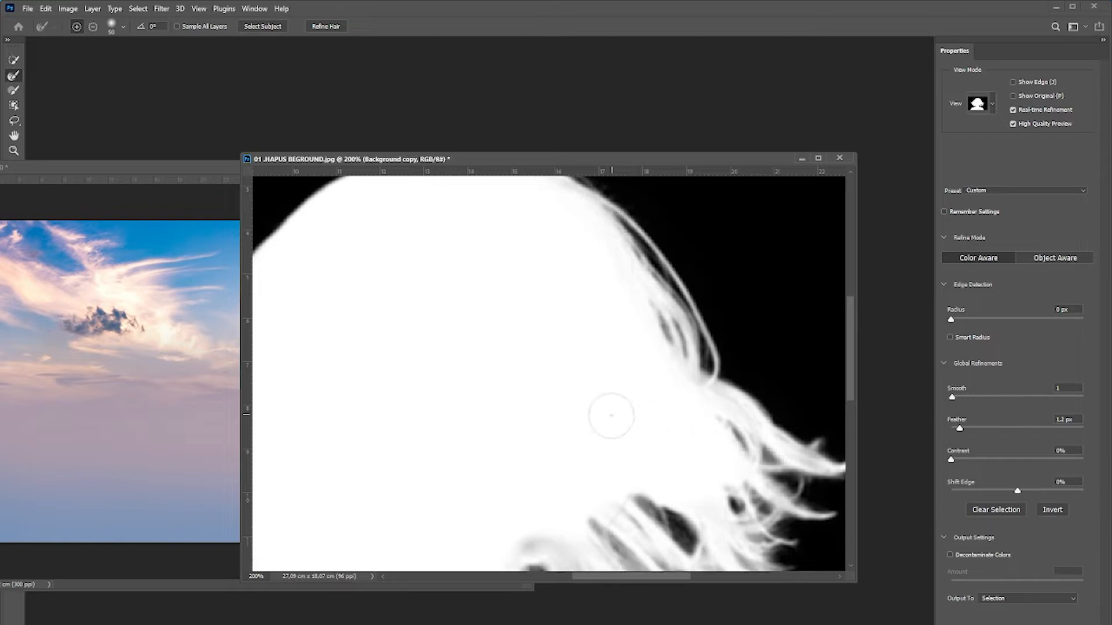
Enable Decontaminate Colors, output to a new layer with layer mask, and apply Select and Mask.
key(ctrl+minus)
click(950, 555)
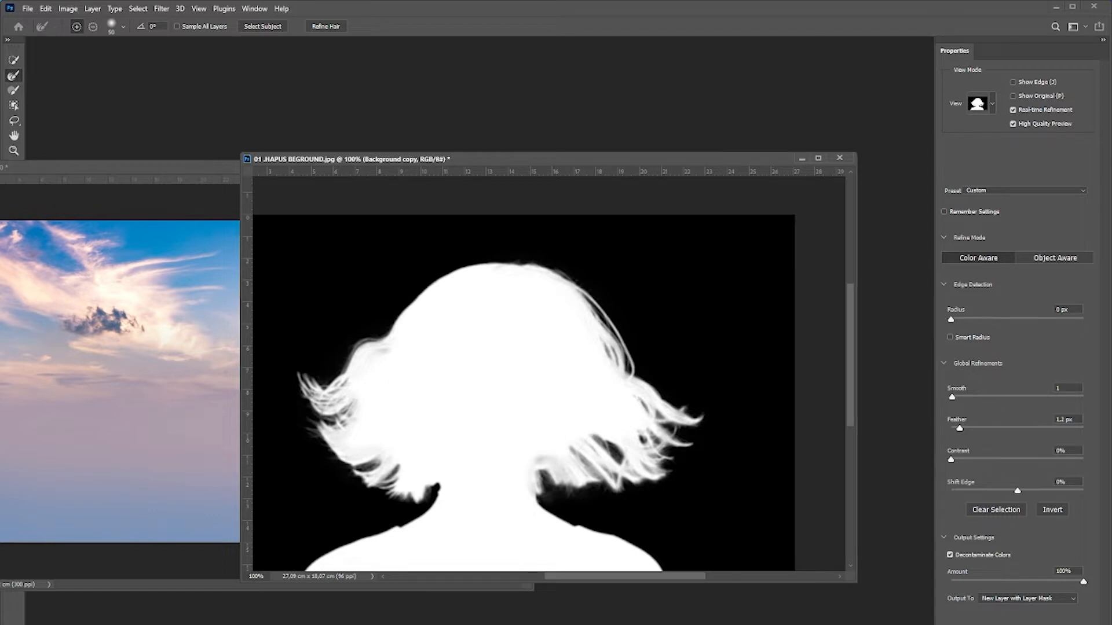
key(Return)
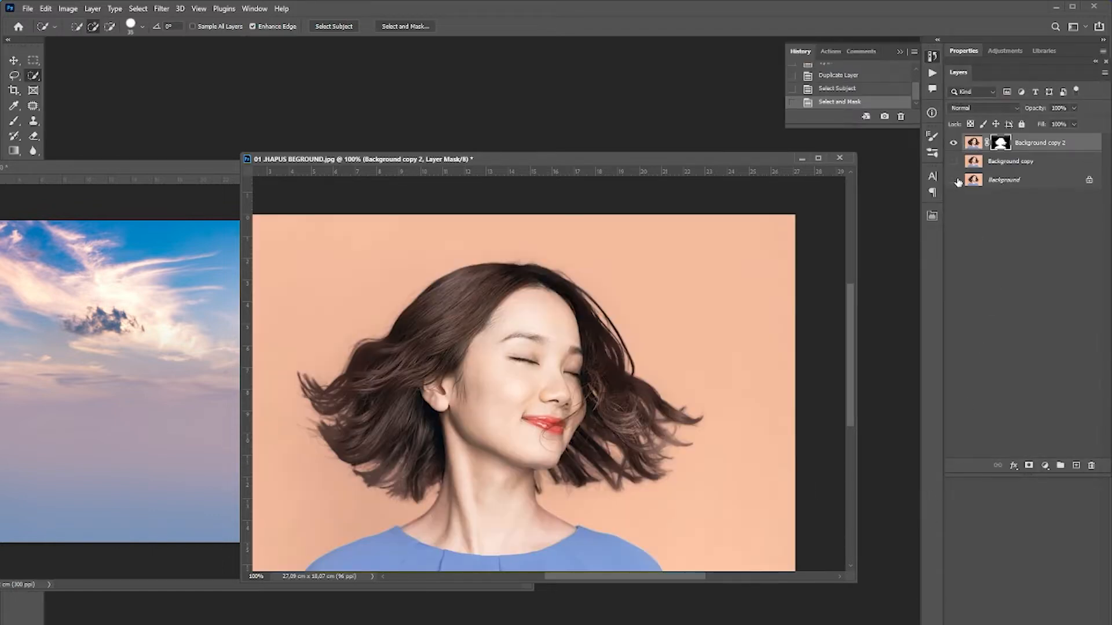
Hide the Background layer to view the cutout on transparency.
click(954, 180)
scroll(588, 457, up, 1)
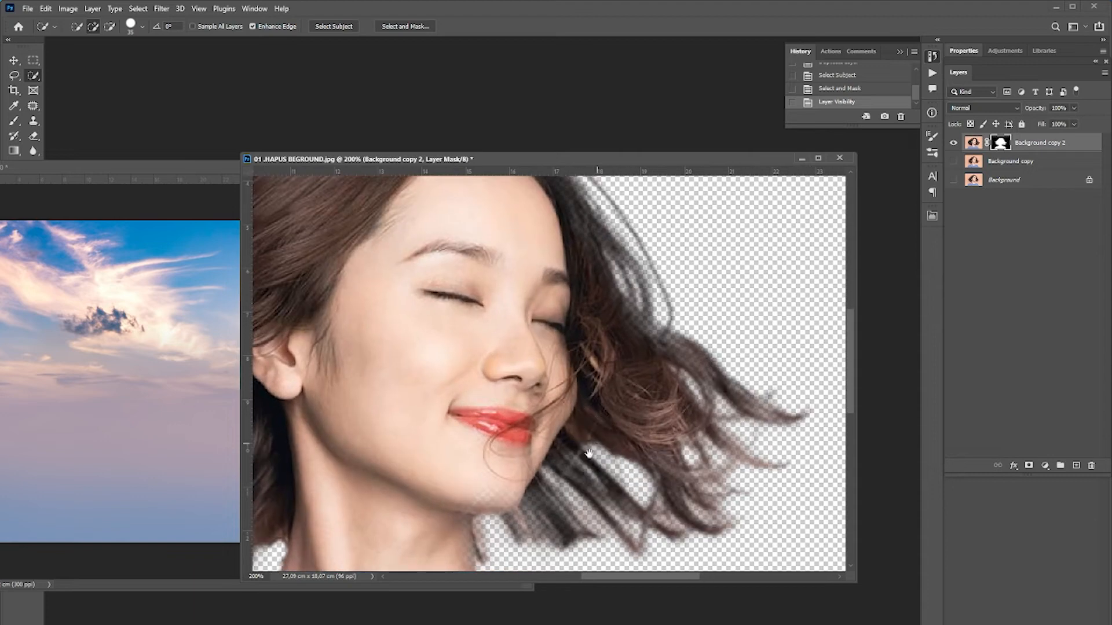
drag(435, 454, 639, 391)
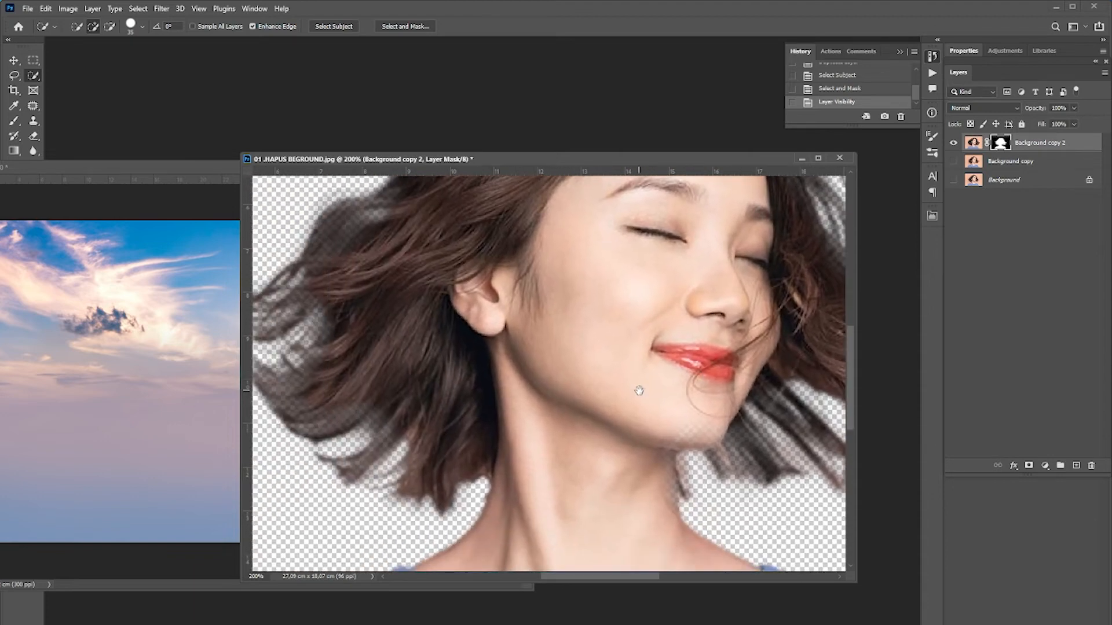
Pick the Brush tool and paint black on the layer mask along the chin.
drag(49, 169, 209, 123)
click(14, 120)
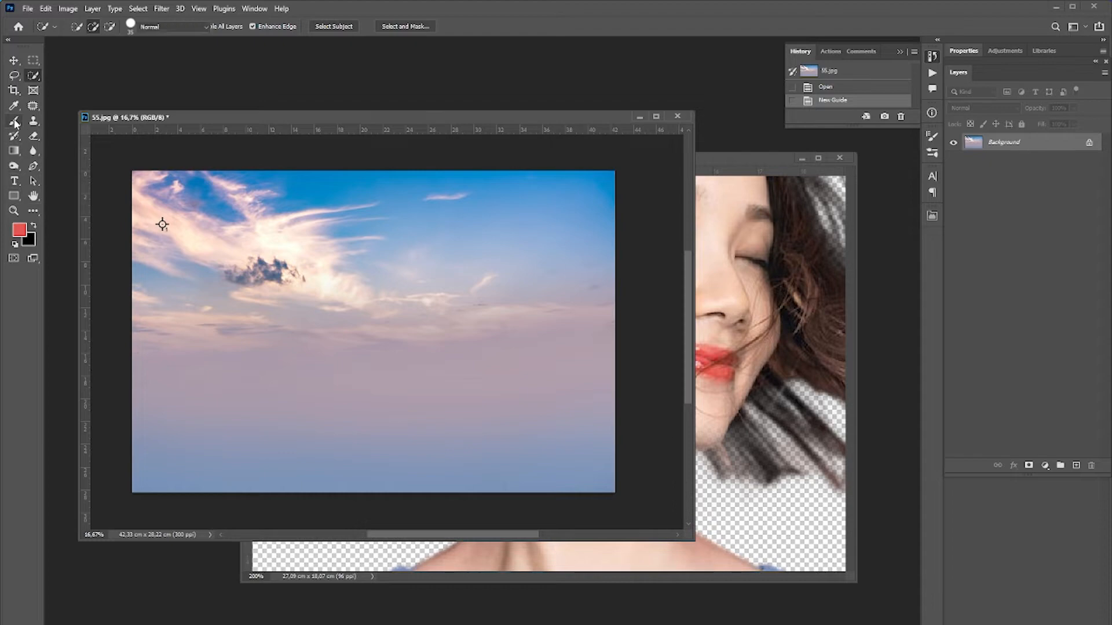
click(709, 179)
click(703, 441)
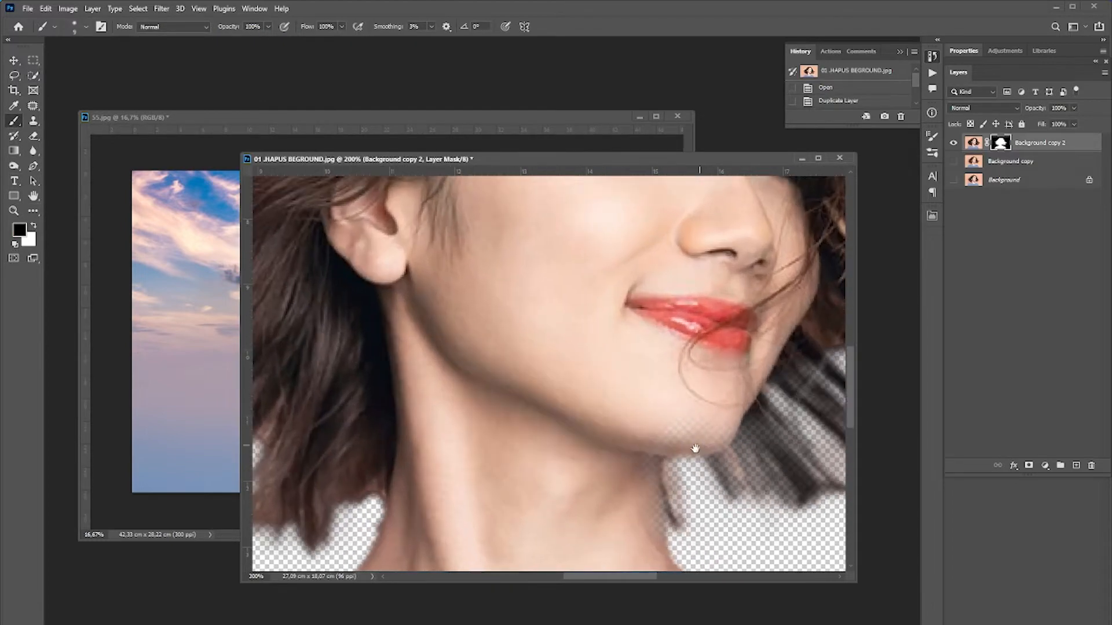
drag(695, 449, 615, 451)
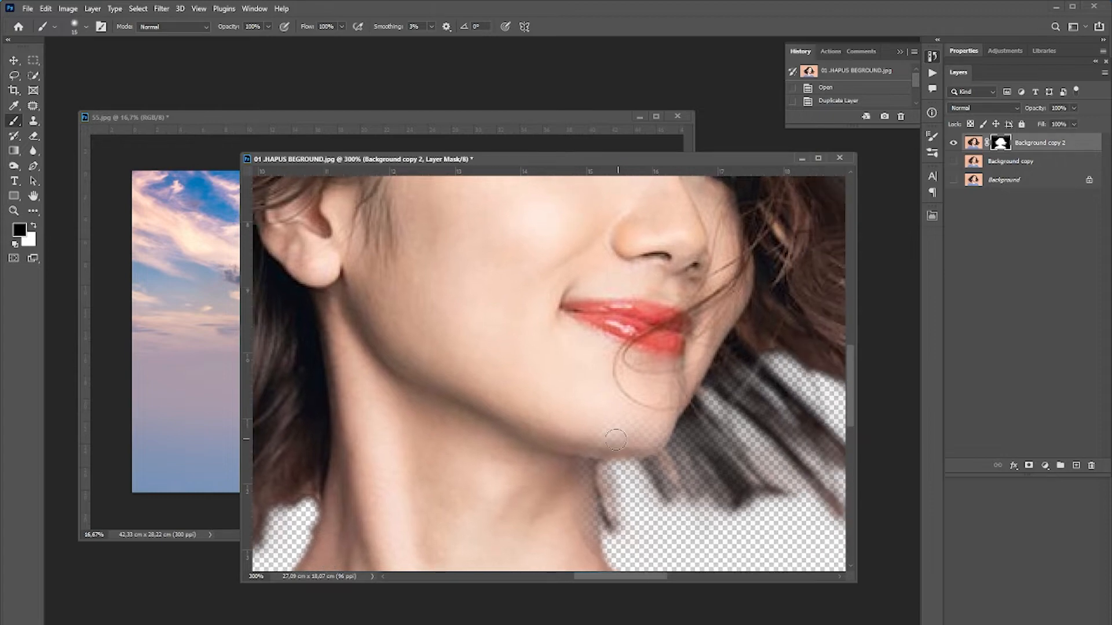
Enlarge the brush, switch to white, and paint the mask back along the chin.
key(])
key(x)
drag(600, 429, 645, 426)
mouse_move(646, 426)
mouse_down()
mouse_move(576, 444)
mouse_move(562, 481)
mouse_up()
scroll(574, 440, down, 5)
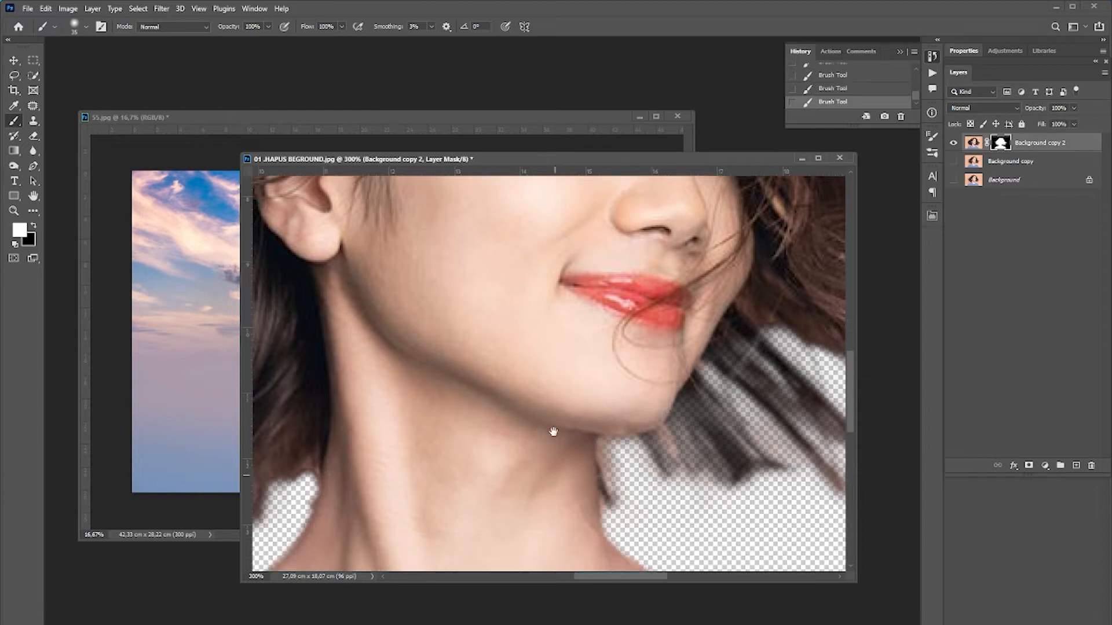
Reduce the brush size and paint white on the mask to restore the hair around the face and neck.
key(bracketleft)
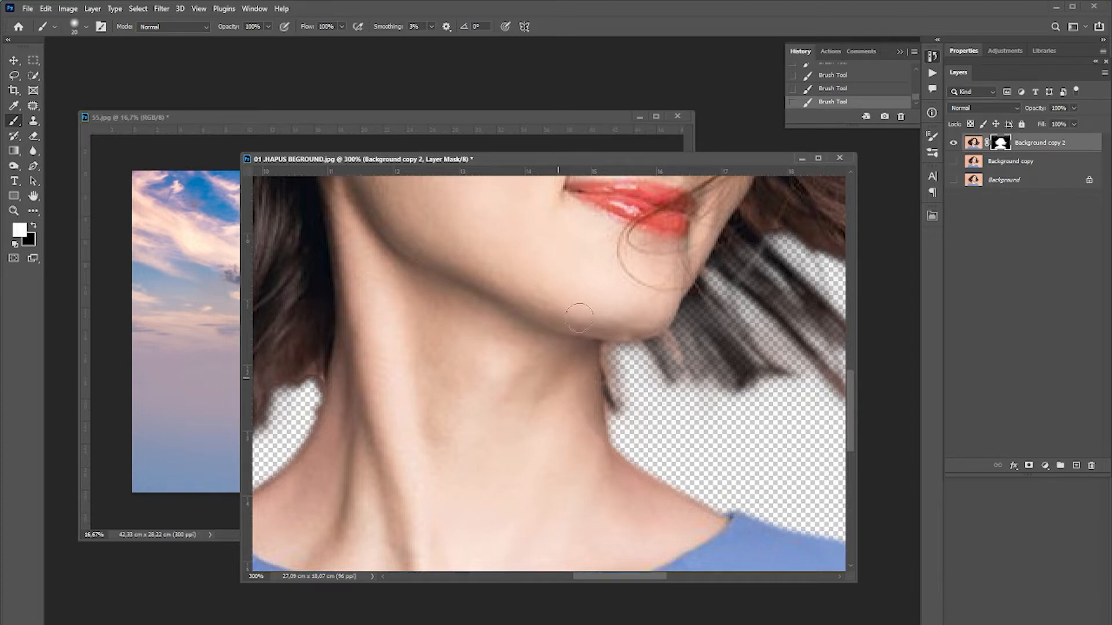
drag(663, 296, 598, 454)
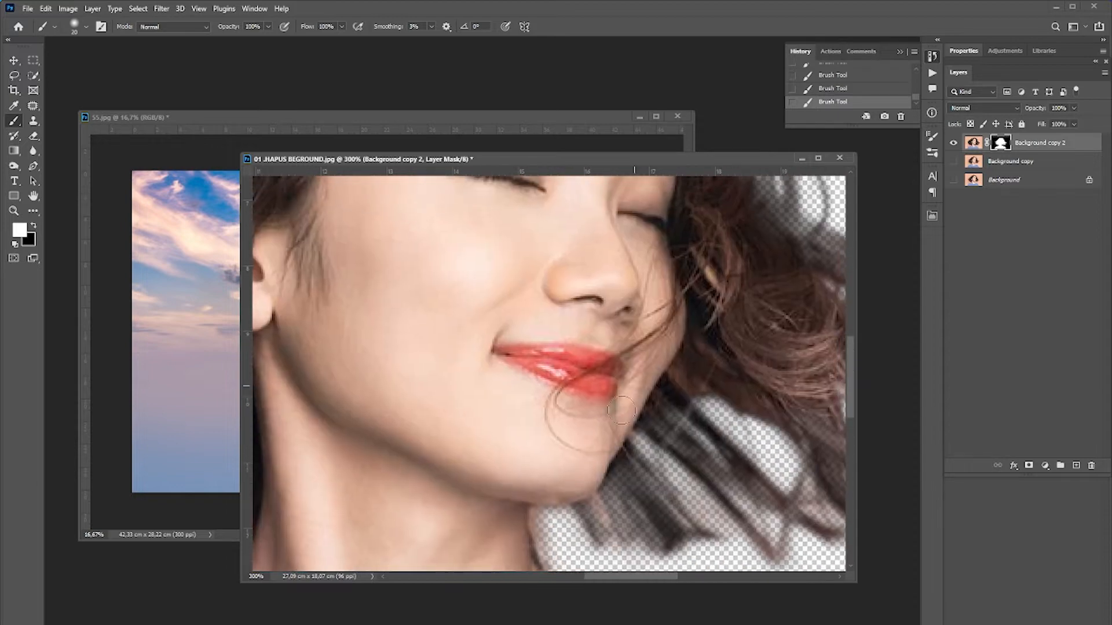
drag(672, 325, 678, 431)
drag(610, 263, 658, 389)
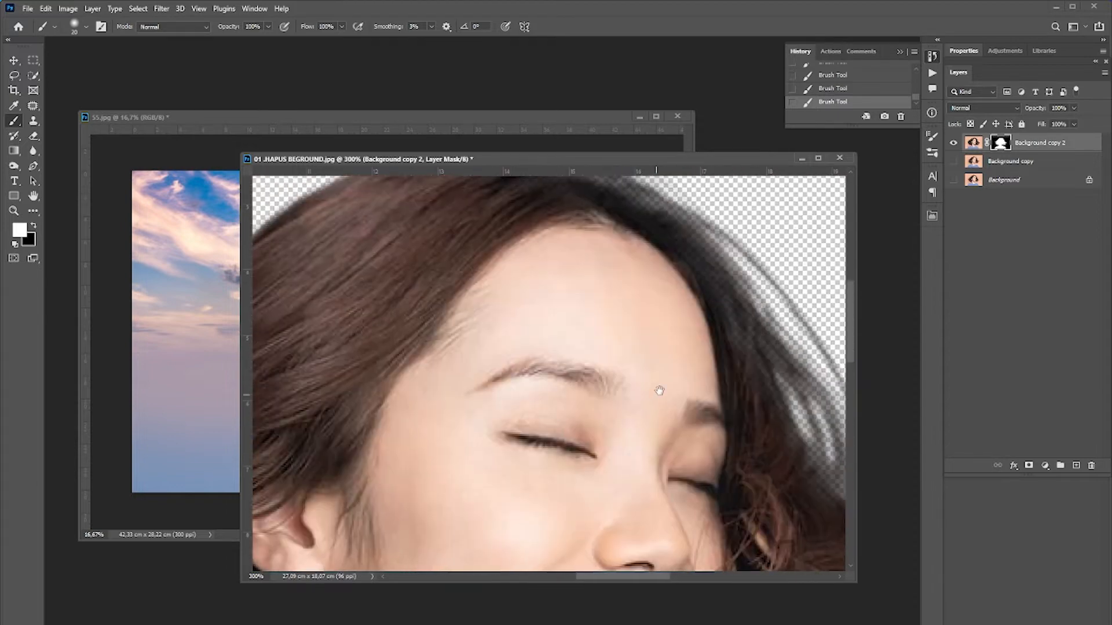
drag(438, 426, 612, 273)
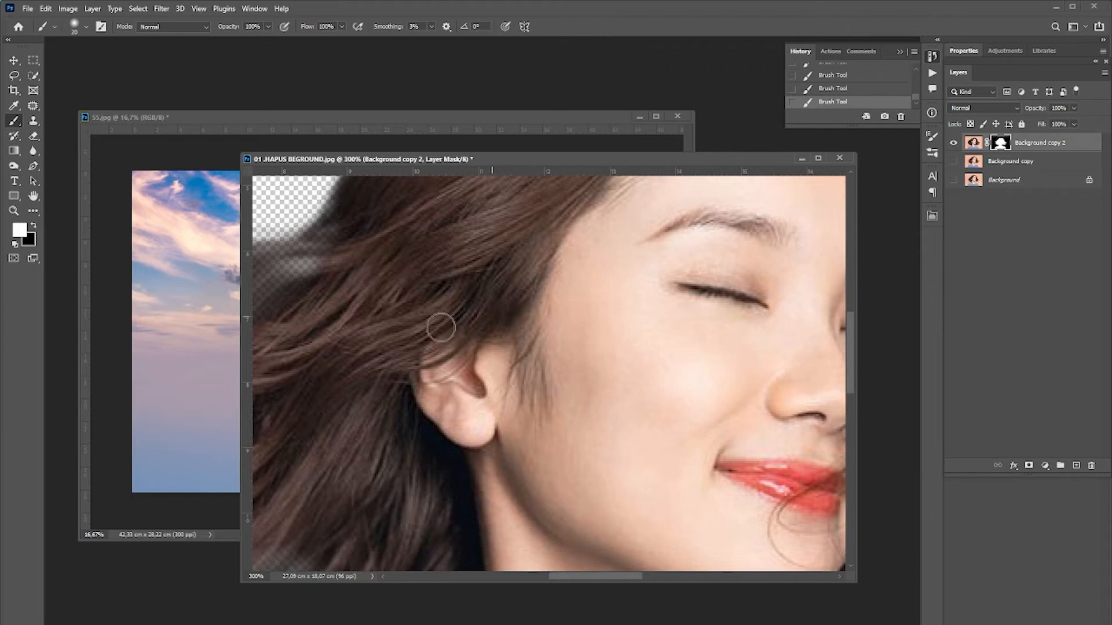
drag(415, 400, 506, 270)
drag(468, 412, 484, 355)
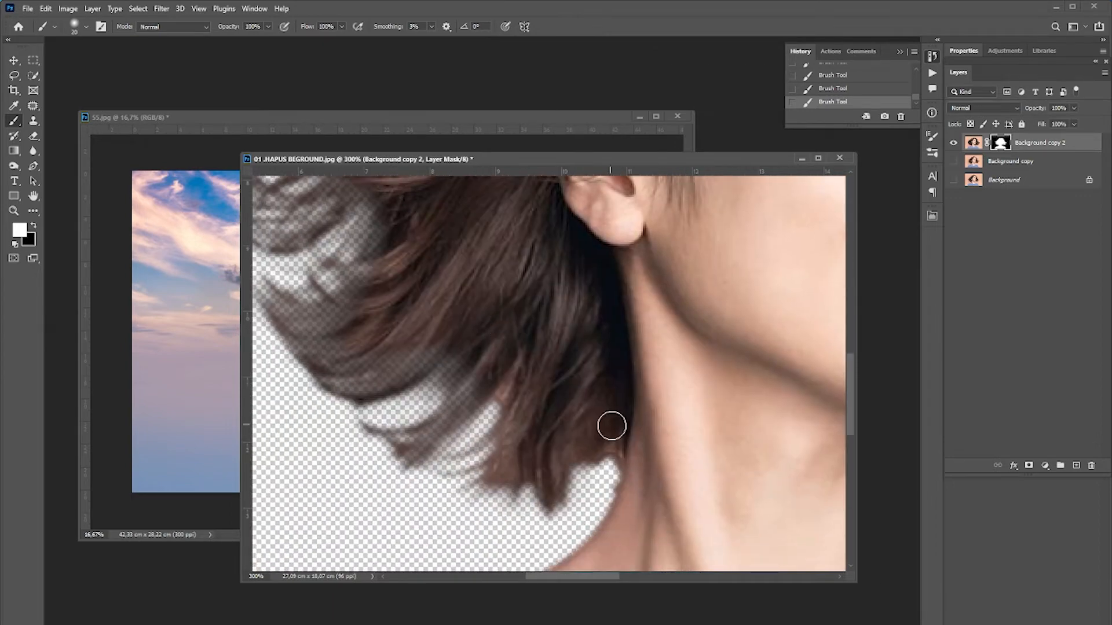
mouse_move(624, 433)
mouse_down()
mouse_move(603, 426)
mouse_move(583, 446)
mouse_move(527, 390)
mouse_move(502, 387)
mouse_up()
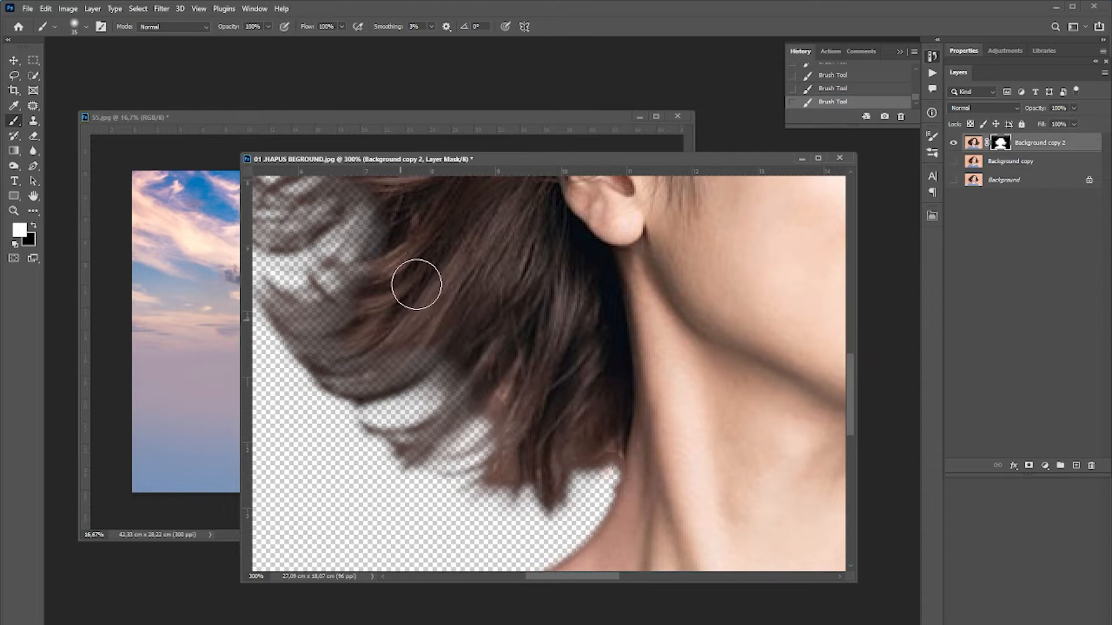
Paint white on the layer mask to restore more hair beside the ear and face.
drag(426, 218, 444, 391)
drag(544, 302, 438, 446)
drag(548, 418, 565, 355)
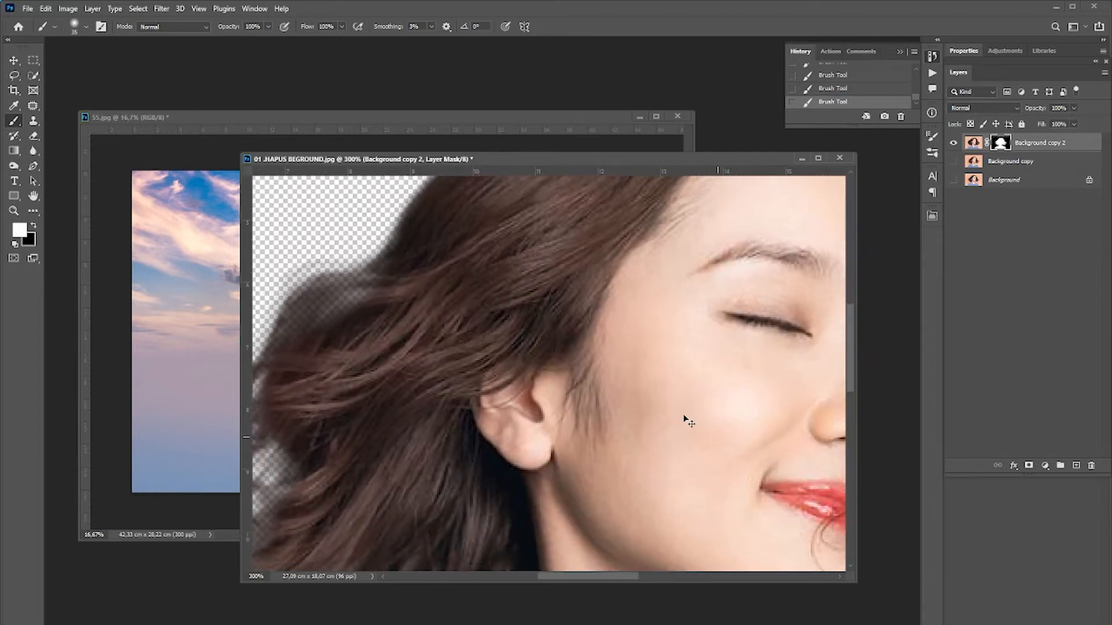
Show the Background copy layer and move it above Background copy 2 in the layer stack.
key(ctrl+minus)
key(ctrl+minus)
key(ctrl+minus)
key(ctrl+minus)
ctrl+click(584, 400)
ctrl+click(584, 400)
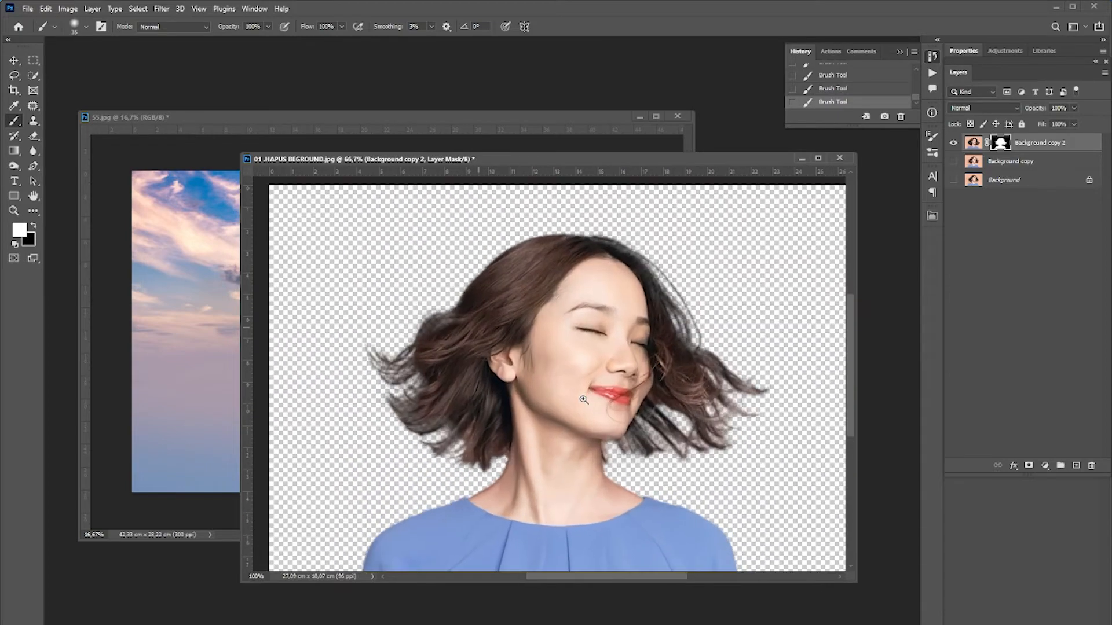
ctrl+click(584, 400)
drag(581, 474, 533, 355)
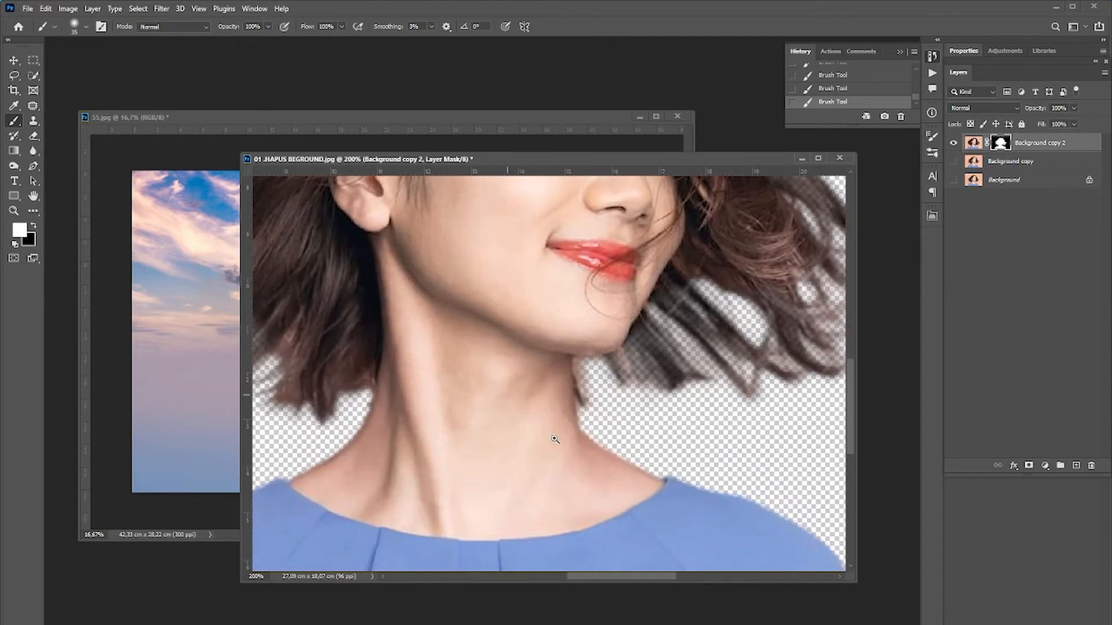
ctrl+click(551, 441)
drag(392, 403, 576, 411)
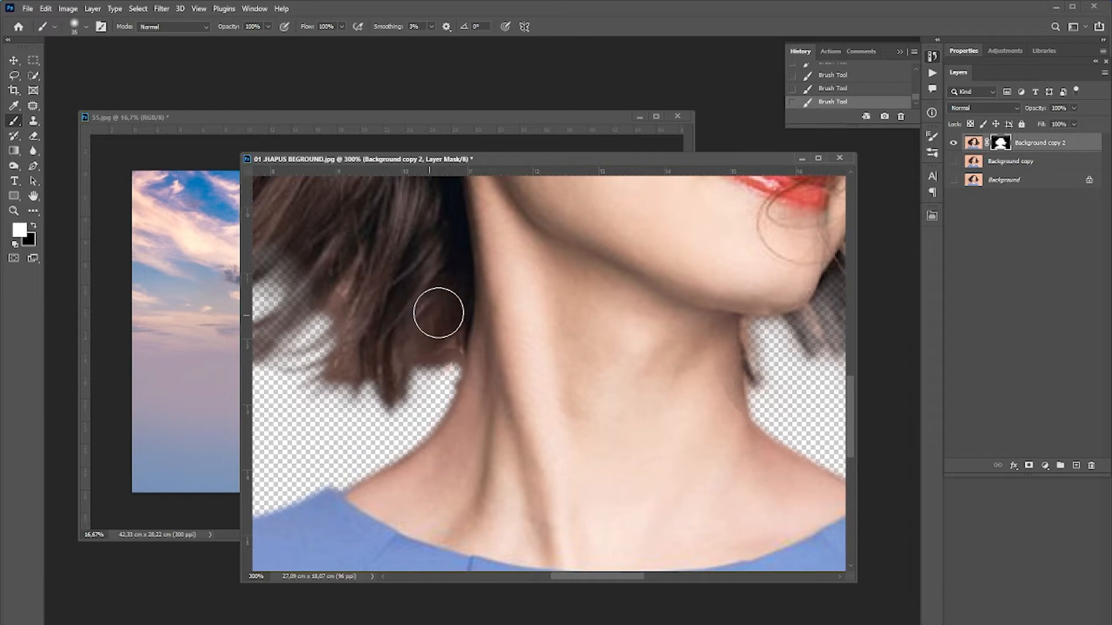
click(952, 180)
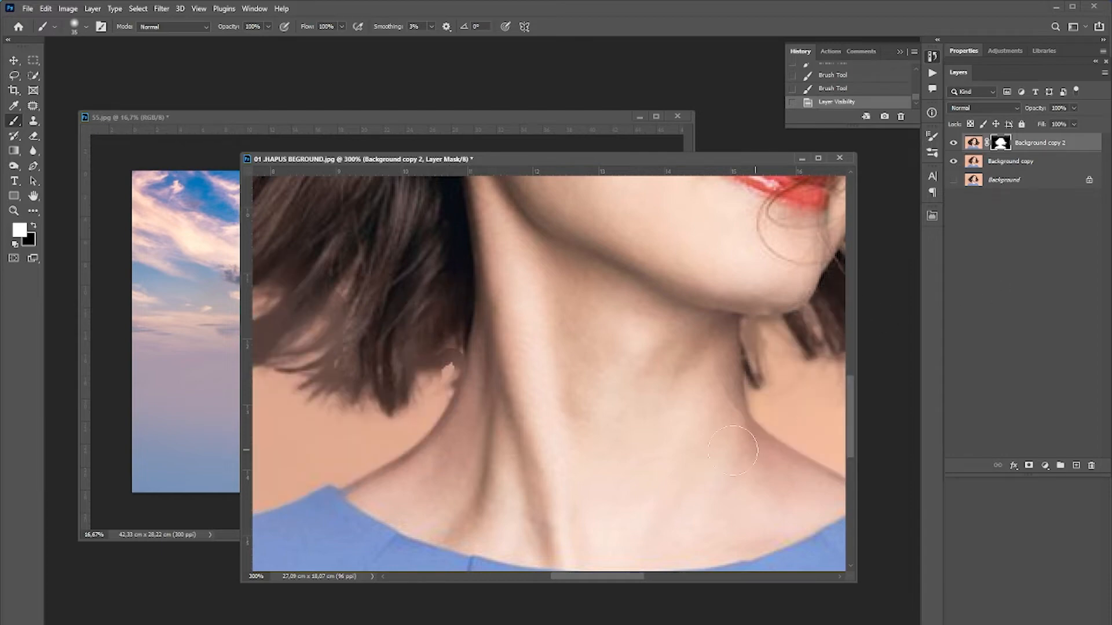
click(1024, 165)
drag(1024, 171, 1029, 152)
Add a layer mask to Background copy and fill it with black.
click(1029, 466)
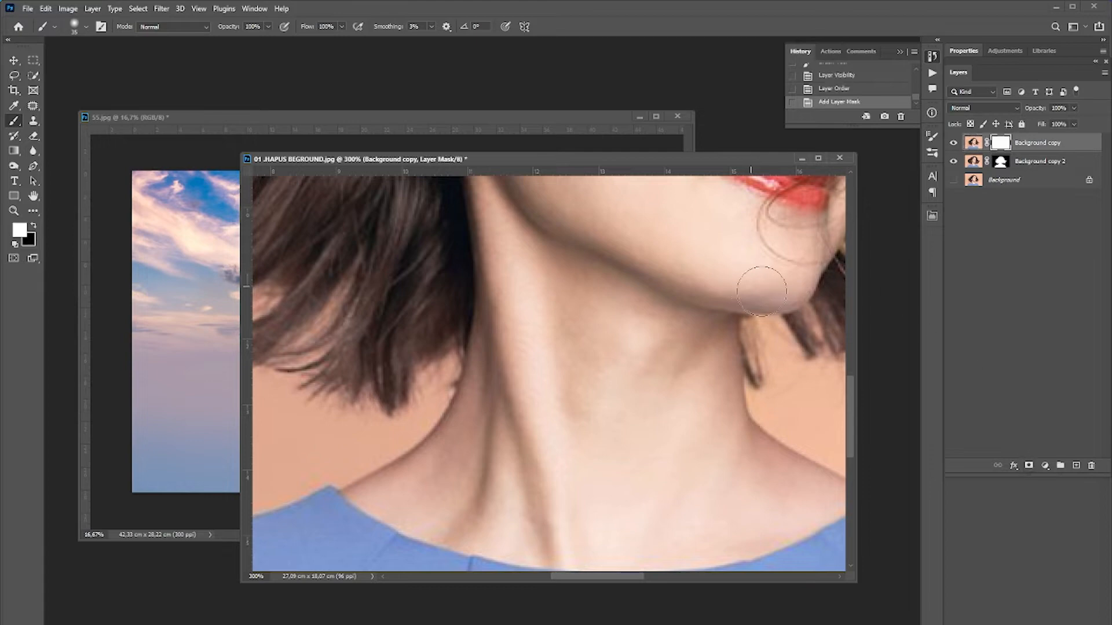
key(ctrl+BackSpace)
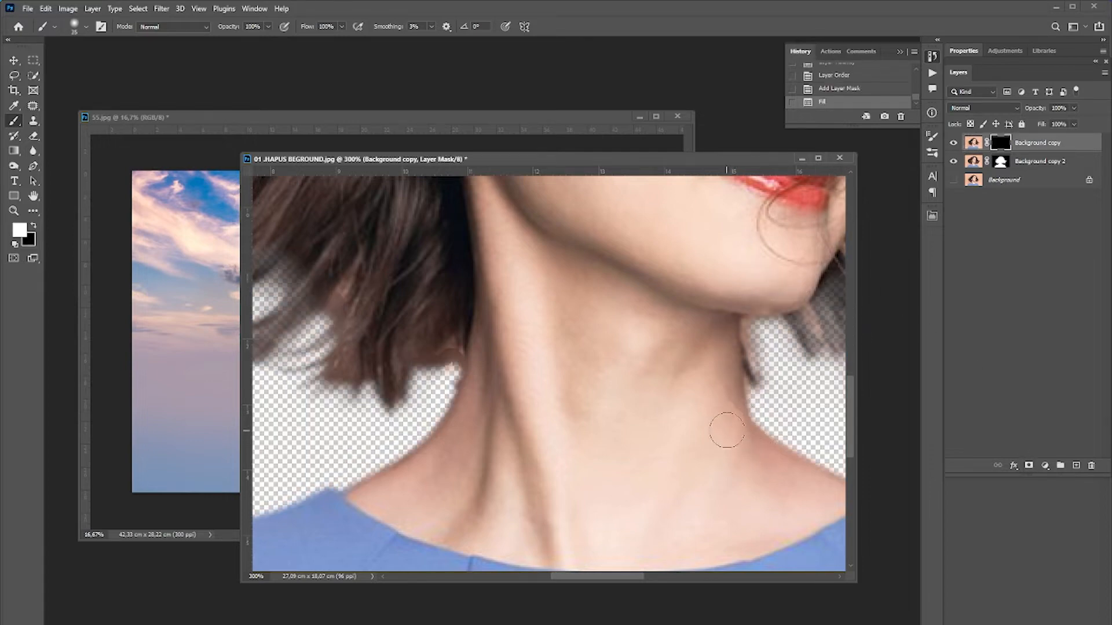
Paint white on the new black mask to reveal the neck, face and nearby hair edges.
drag(721, 427, 711, 318)
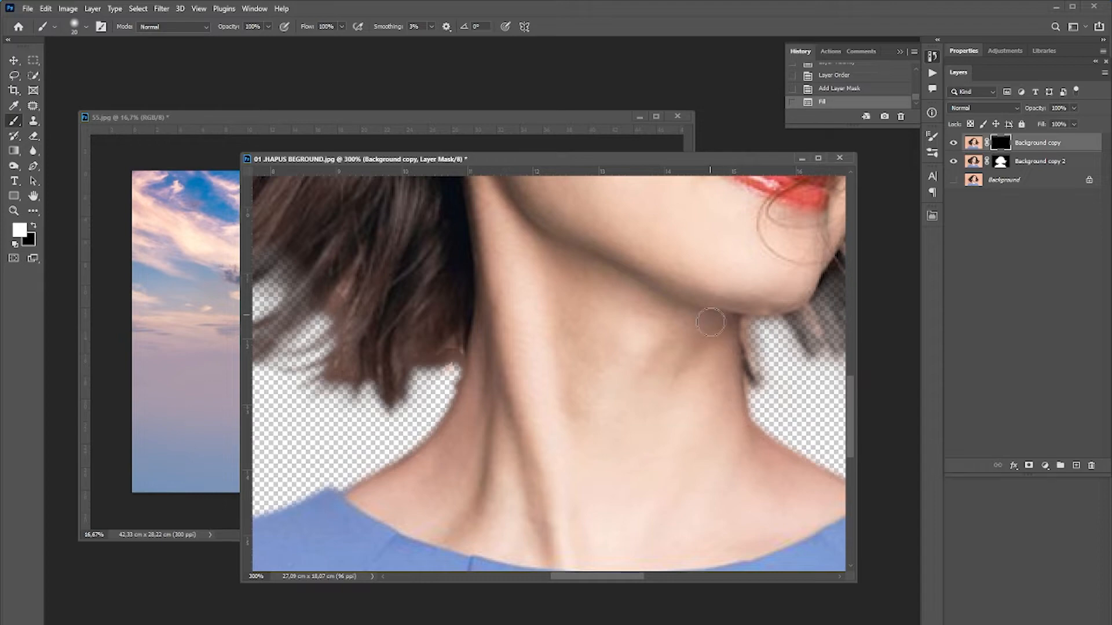
drag(493, 367, 452, 340)
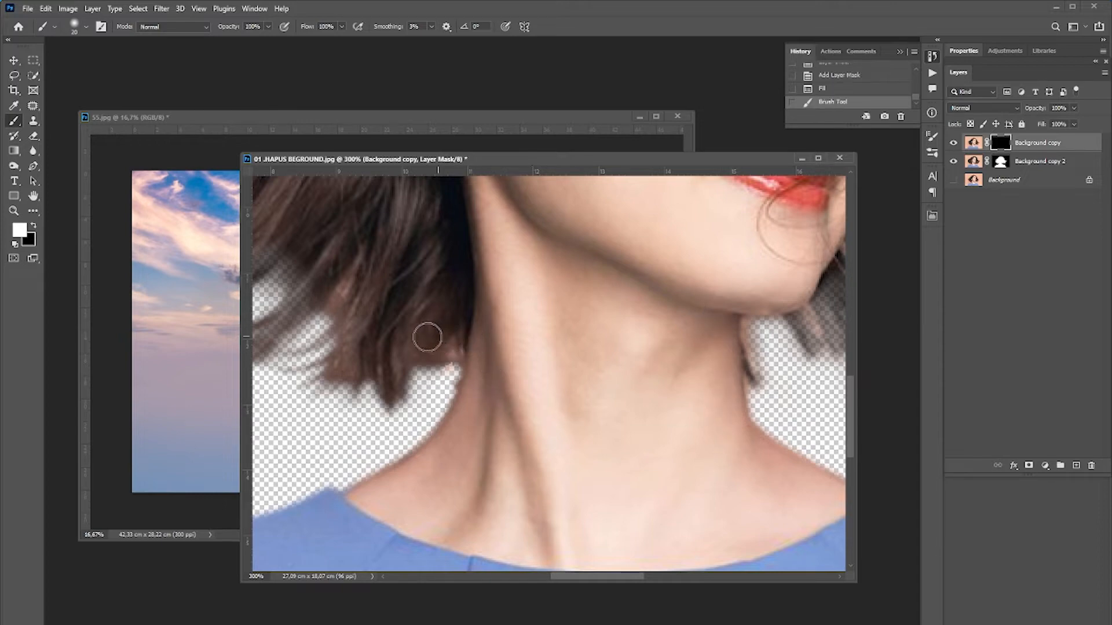
mouse_move(352, 279)
mouse_down()
mouse_move(385, 290)
mouse_move(492, 315)
mouse_up()
drag(428, 275, 679, 496)
drag(658, 323, 458, 432)
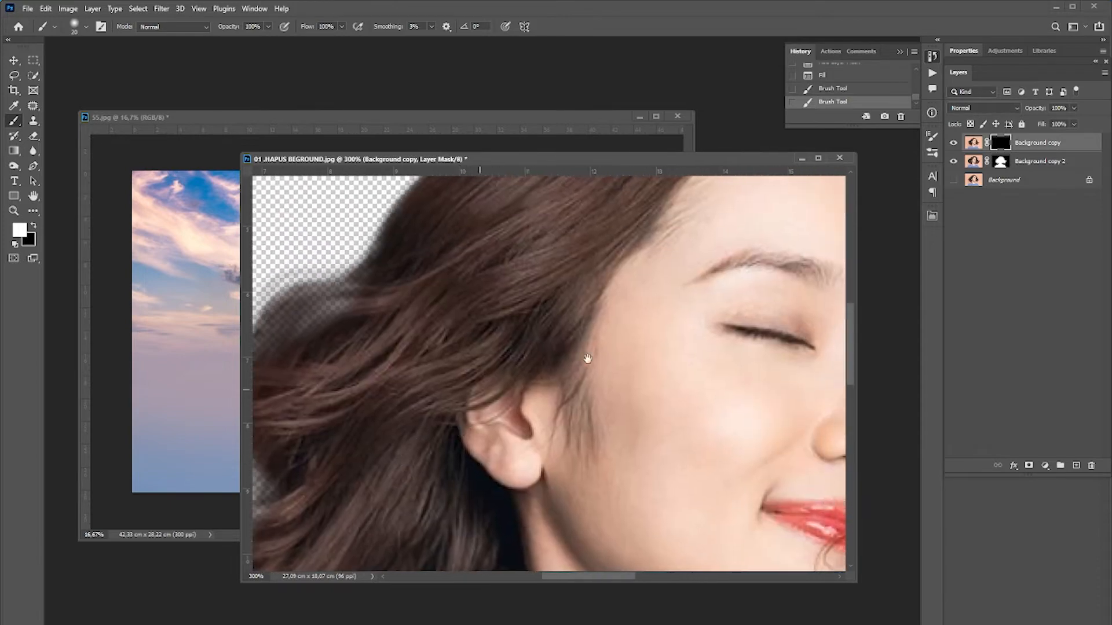
drag(605, 315, 379, 421)
drag(613, 434, 550, 452)
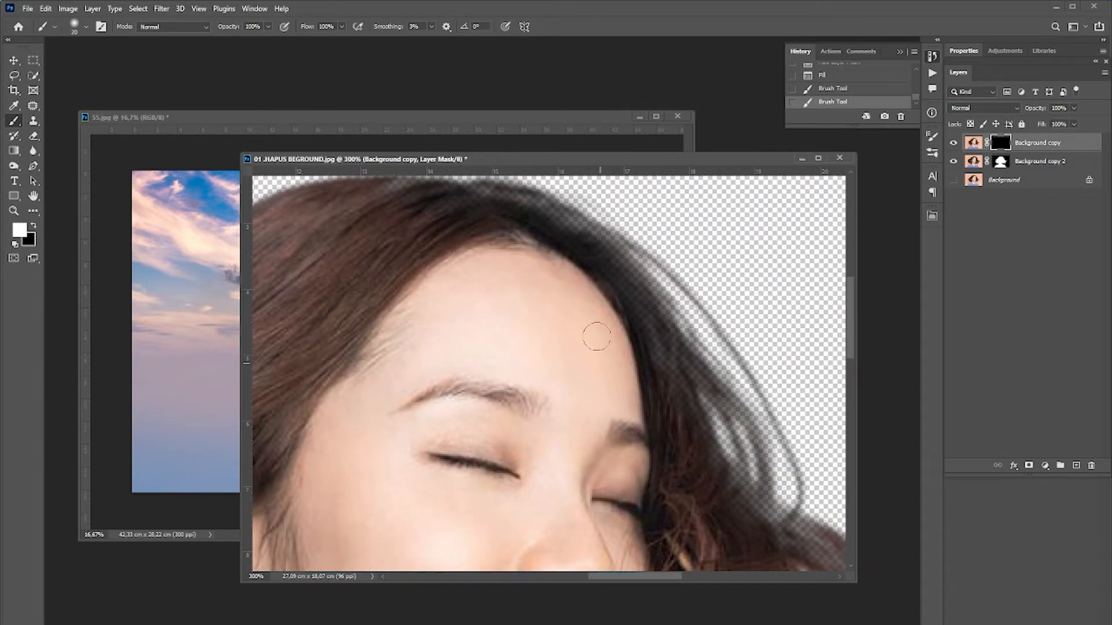
mouse_move(632, 436)
mouse_down()
mouse_move(611, 310)
mouse_move(611, 223)
mouse_up()
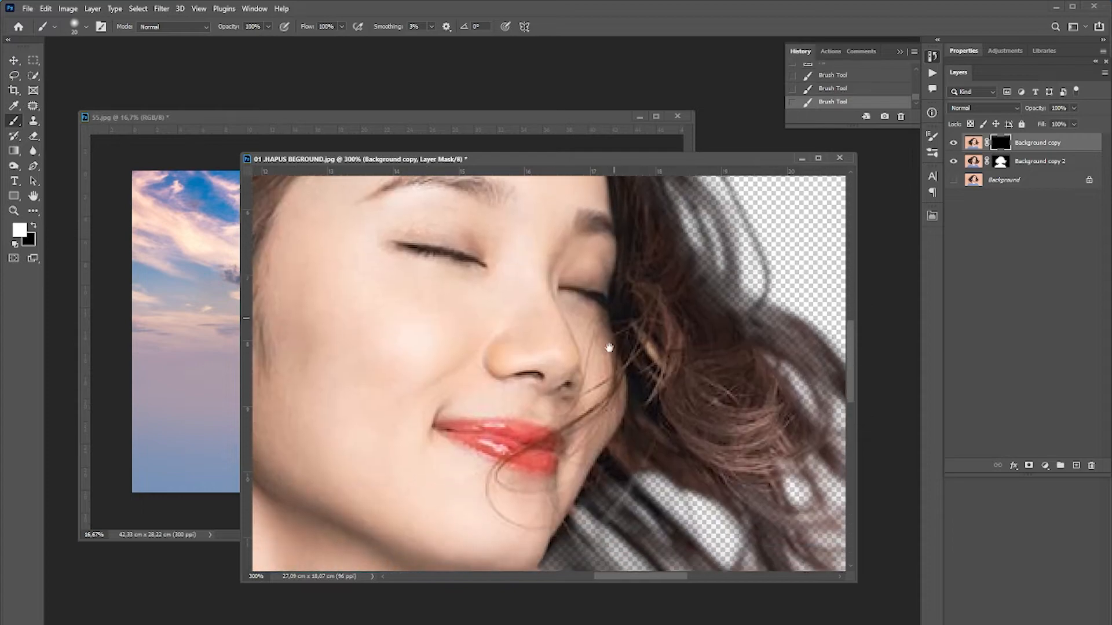
drag(570, 487, 618, 318)
mouse_move(603, 346)
mouse_down()
mouse_move(560, 382)
mouse_move(498, 411)
mouse_move(514, 364)
mouse_move(551, 337)
mouse_up()
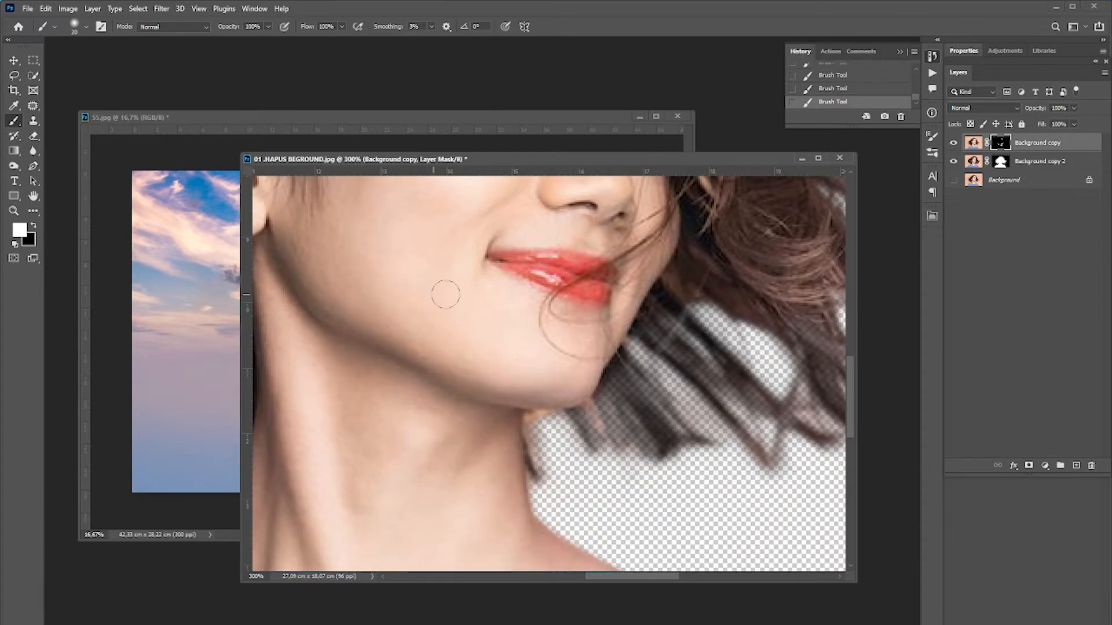
key(ctrl+z)
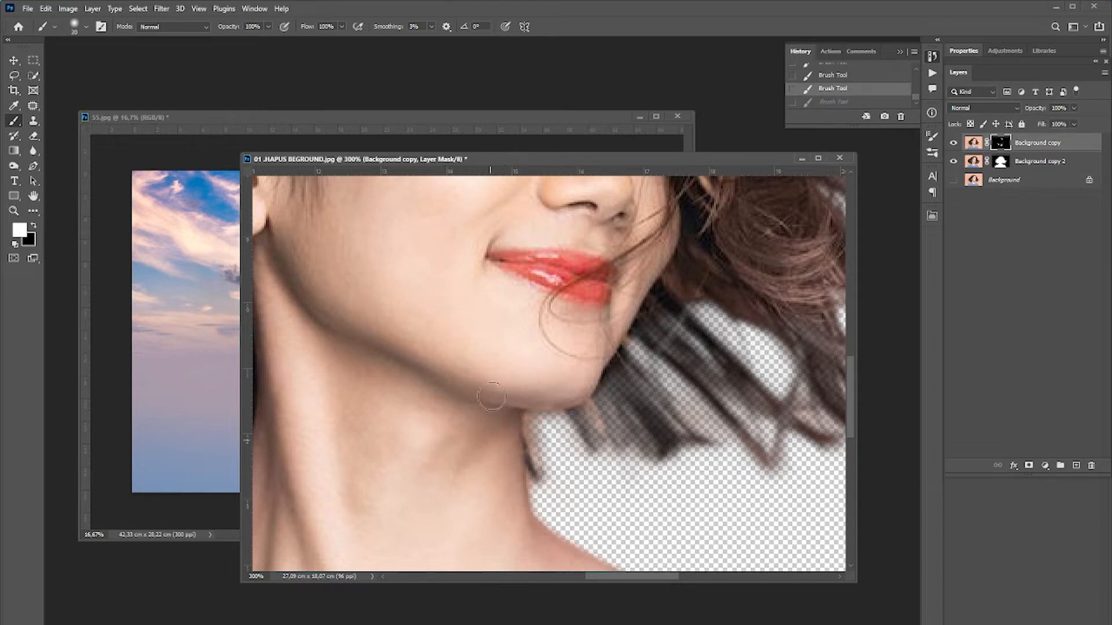
key(ctrl+shift+z)
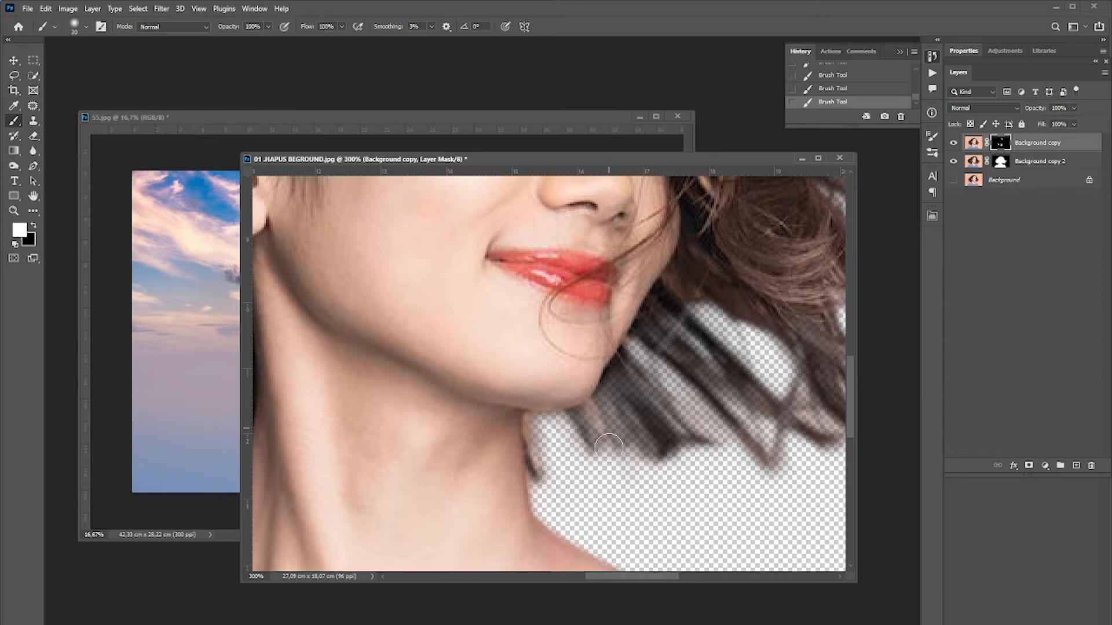
Merge the Background copy and Background copy 2 layers into one.
key(ctrl+minus)
shift+click(1038, 163)
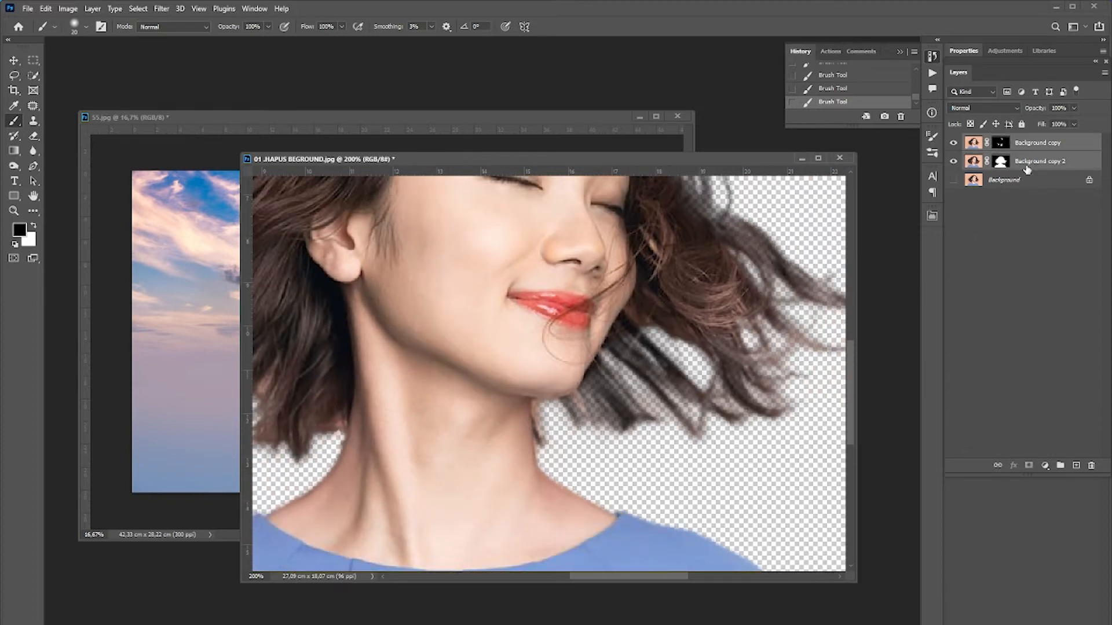
right_click(1026, 169)
click(996, 506)
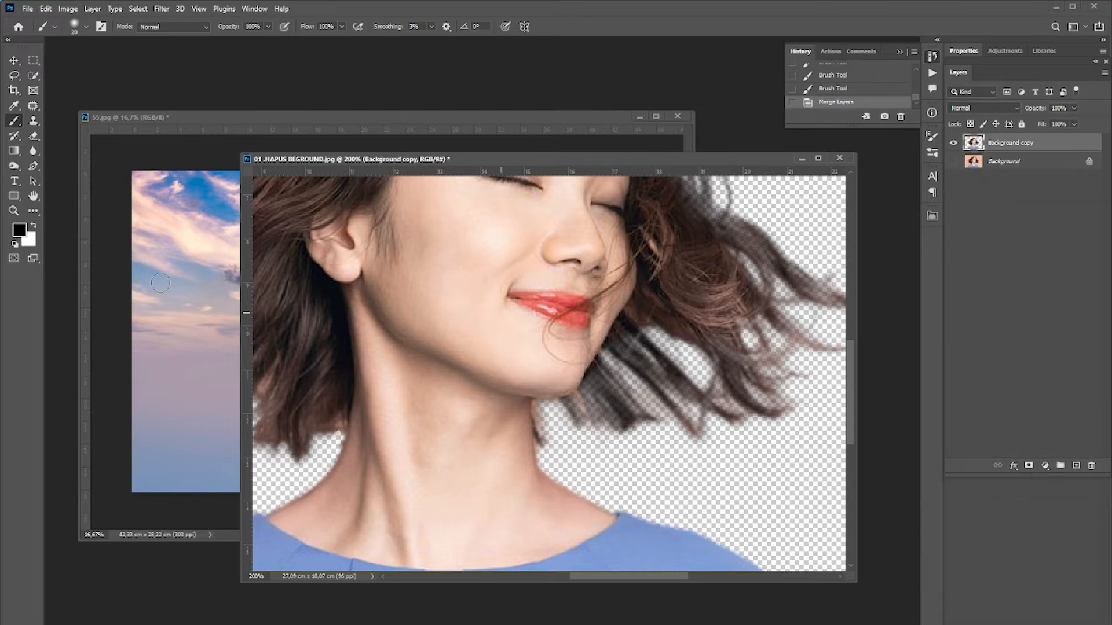
Draw a closed Pen path around the leftover fringe right of the neck below the chin and make it a selection.
click(33, 166)
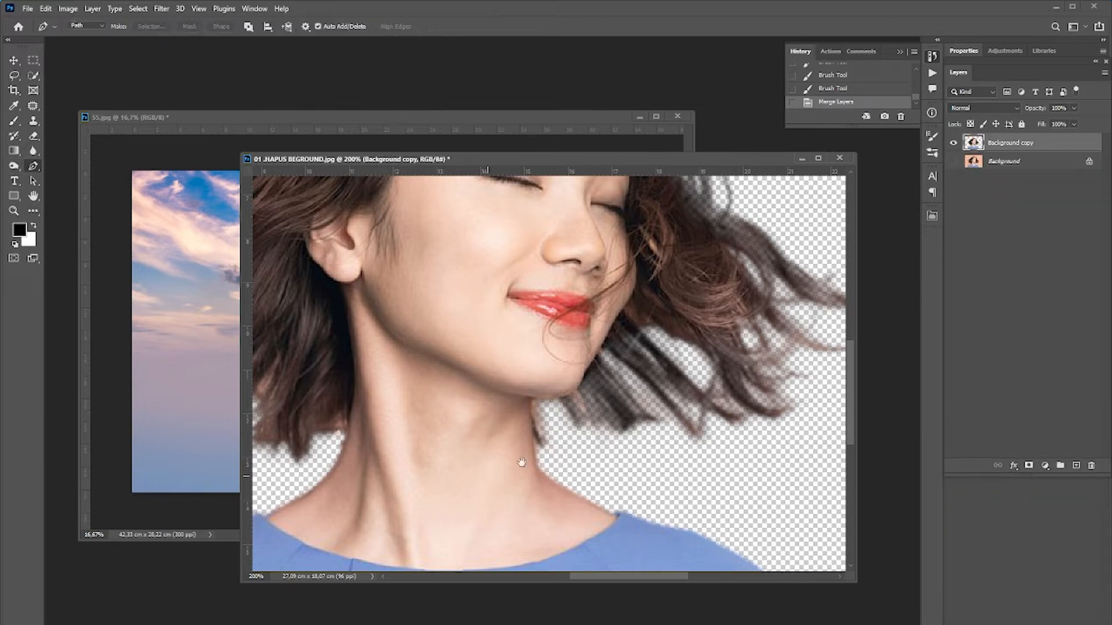
ctrl+click(549, 424)
ctrl+click(548, 423)
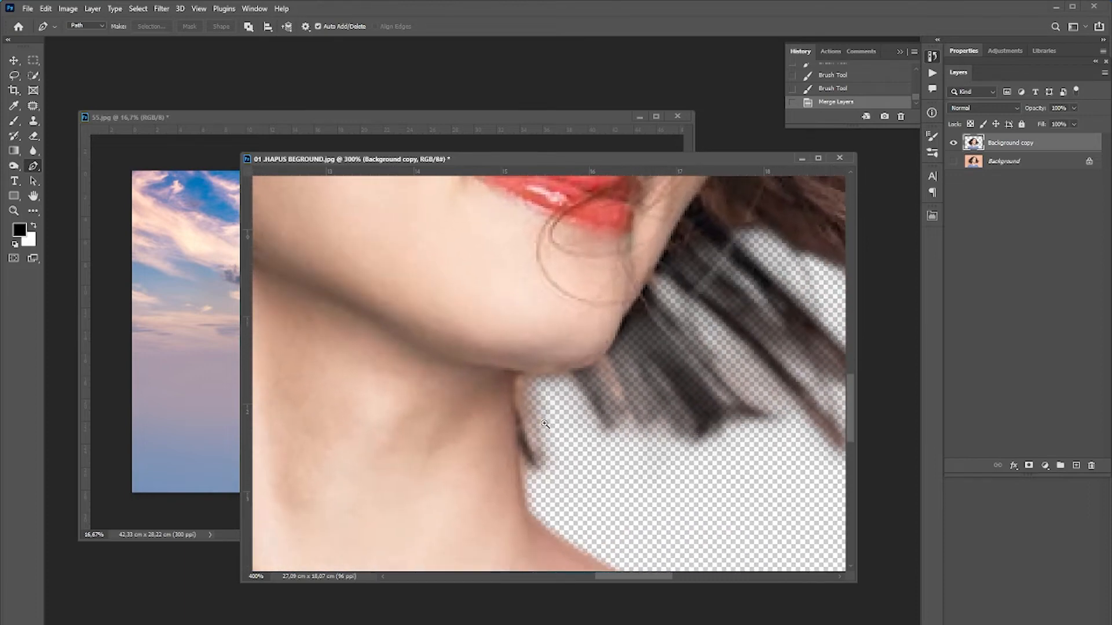
click(525, 505)
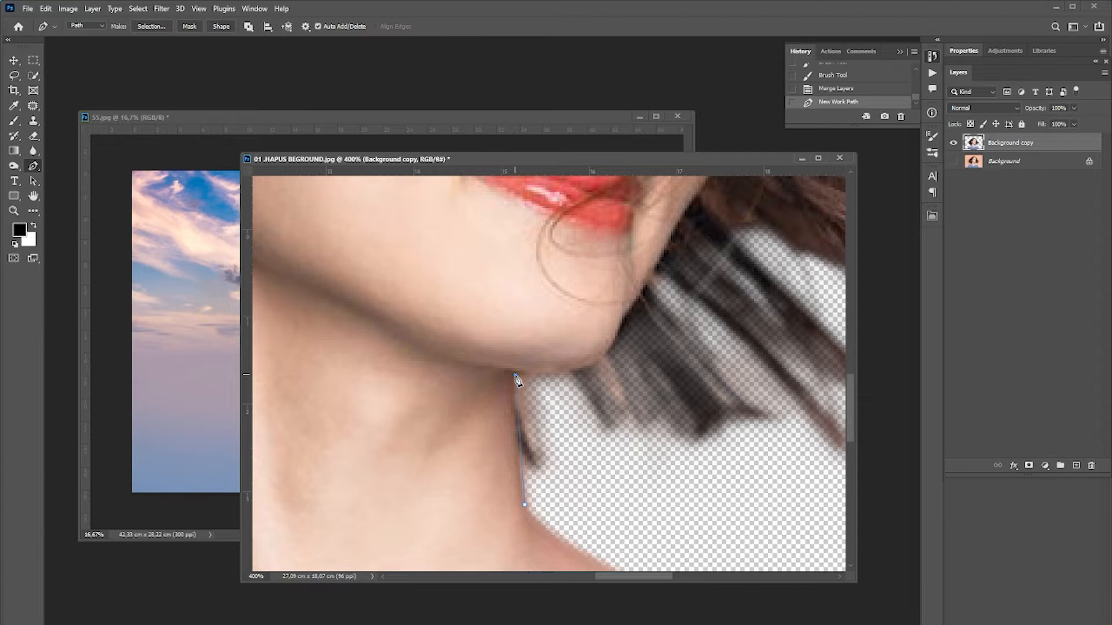
click(516, 376)
click(571, 374)
drag(598, 406, 603, 414)
click(627, 445)
click(652, 468)
drag(673, 491, 637, 500)
drag(591, 512, 578, 513)
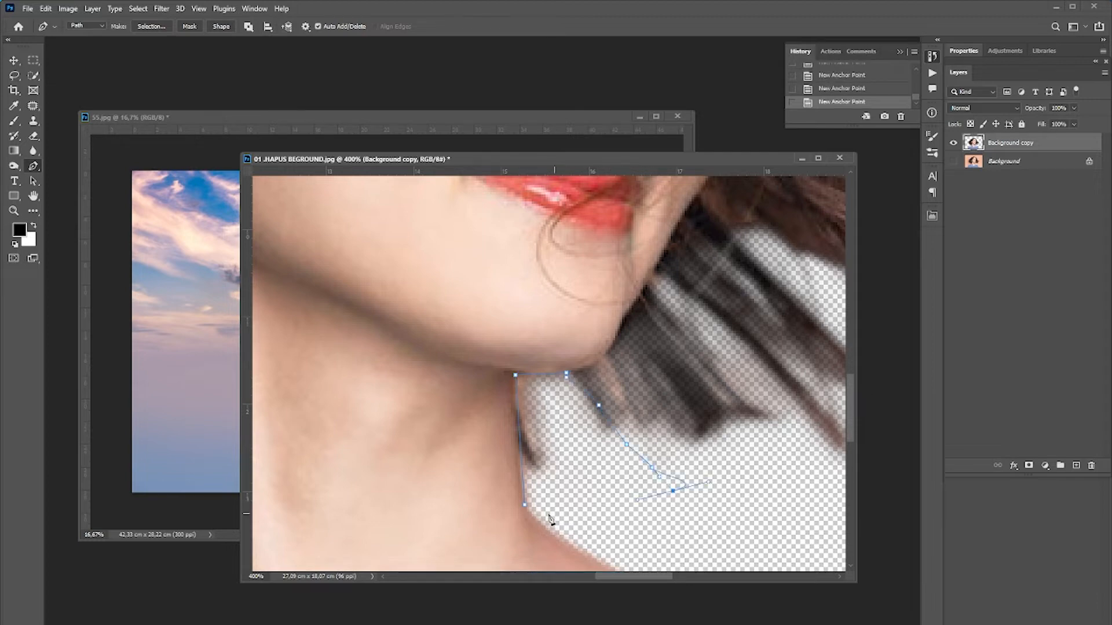
click(525, 509)
right_click(565, 459)
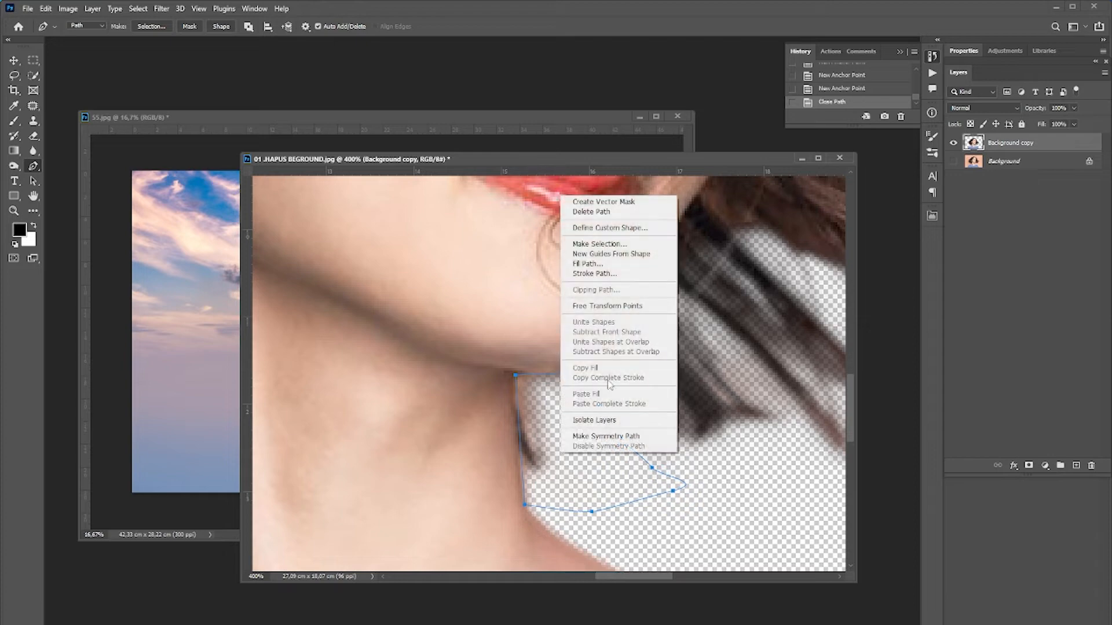
click(620, 249)
click(614, 187)
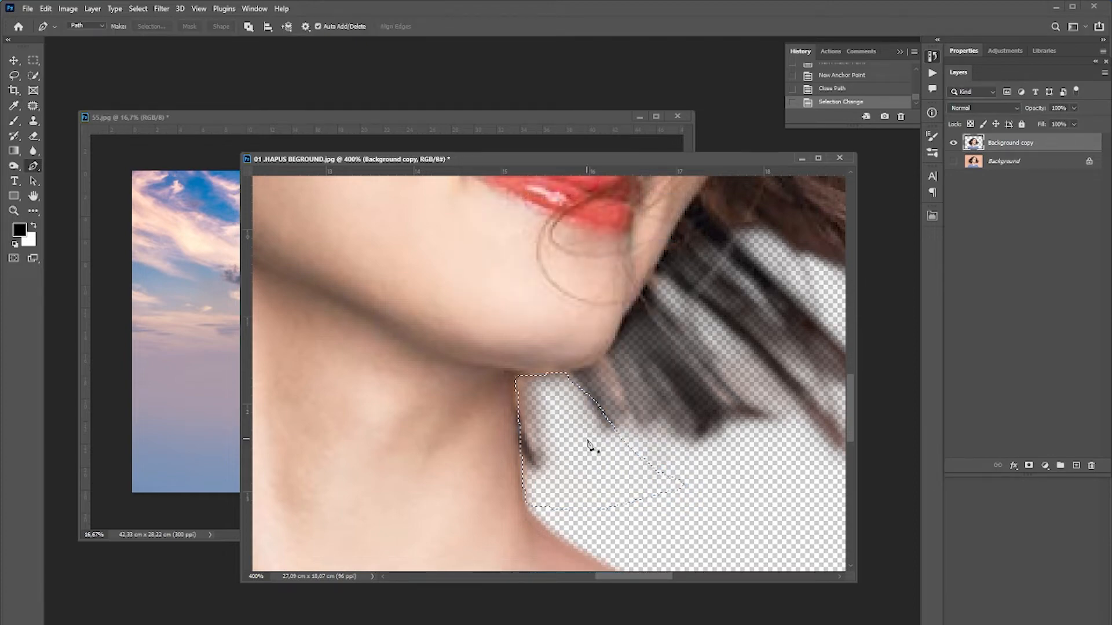
Enlarge the Eraser, erase inside the selection, and deselect.
click(35, 136)
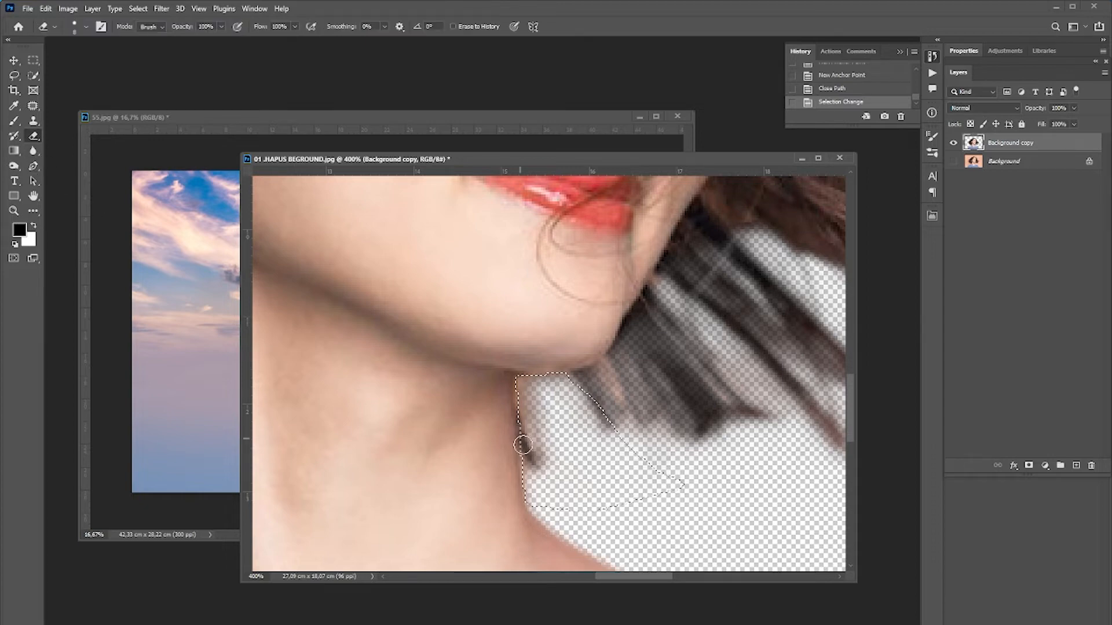
key(bracketright)
key(bracketright)
key(bracketright)
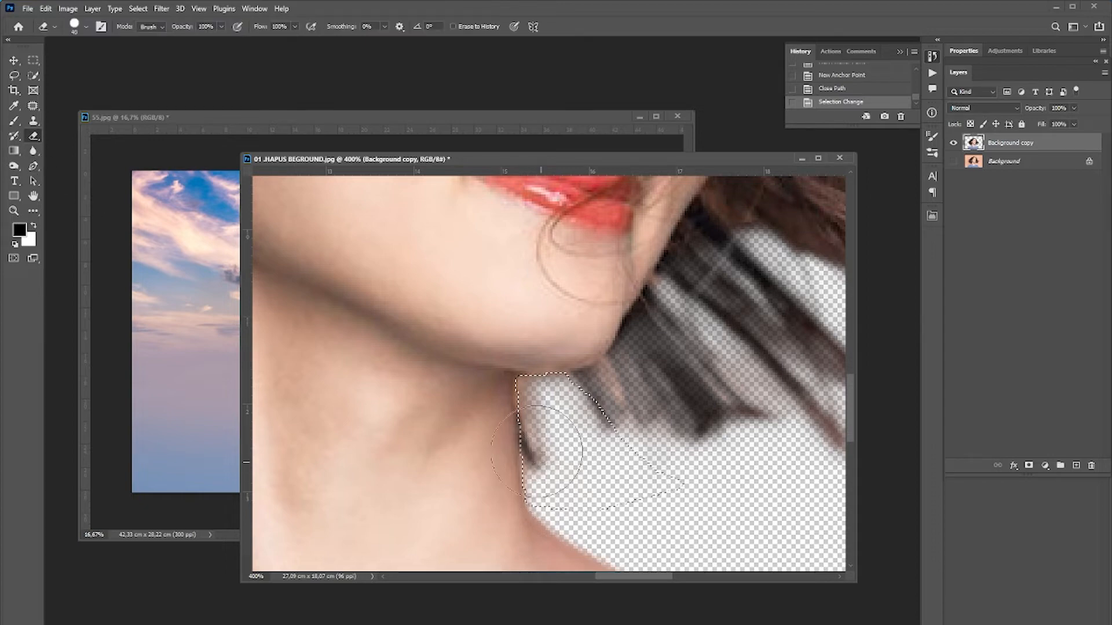
mouse_move(544, 454)
mouse_down()
mouse_move(582, 397)
mouse_move(595, 454)
mouse_move(582, 458)
mouse_move(521, 423)
mouse_move(579, 406)
mouse_move(600, 489)
mouse_move(567, 466)
mouse_up()
key(ctrl+d)
Draw a closed Pen path over the gap between the hair and neck on the left and make it a selection.
drag(400, 463, 649, 468)
drag(520, 462, 595, 408)
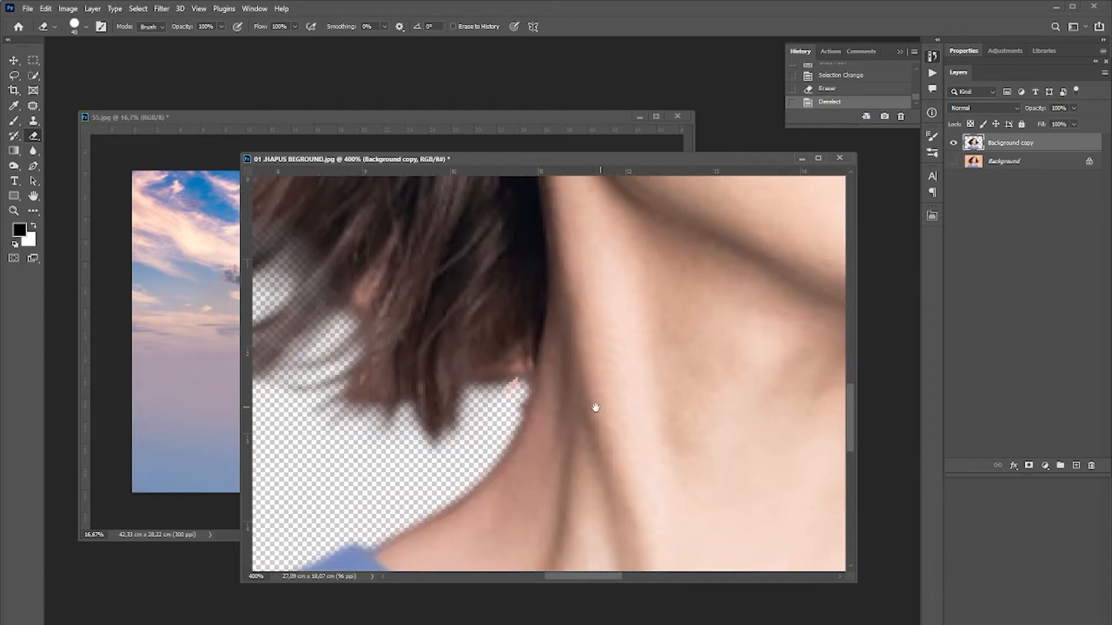
click(33, 167)
click(508, 445)
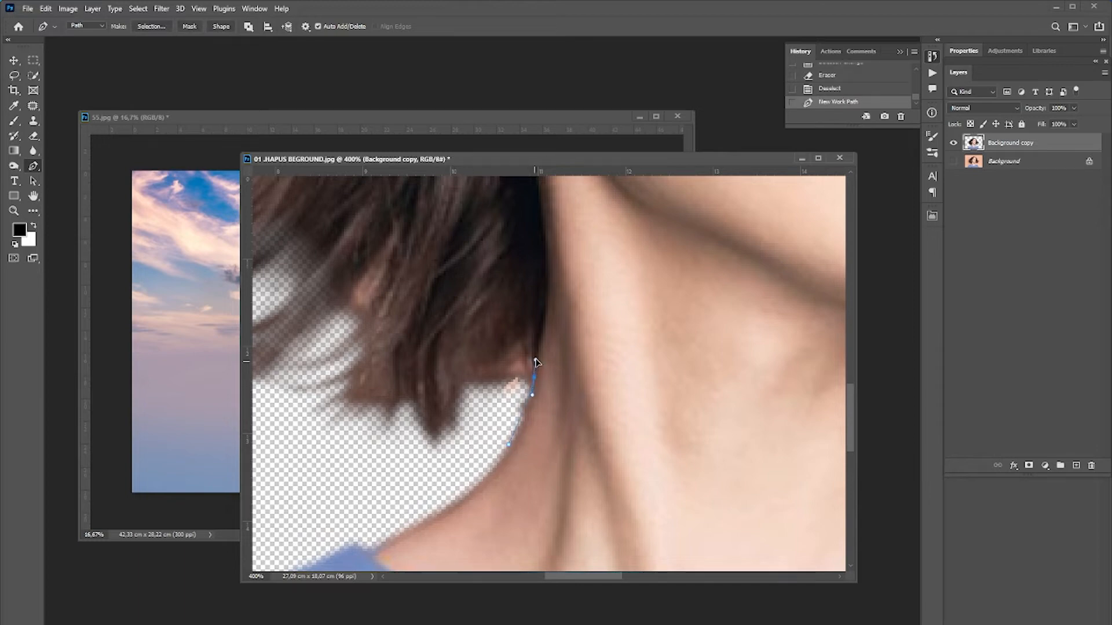
drag(535, 360, 459, 386)
alt+click(534, 378)
alt+click(485, 383)
click(469, 396)
click(461, 426)
click(453, 464)
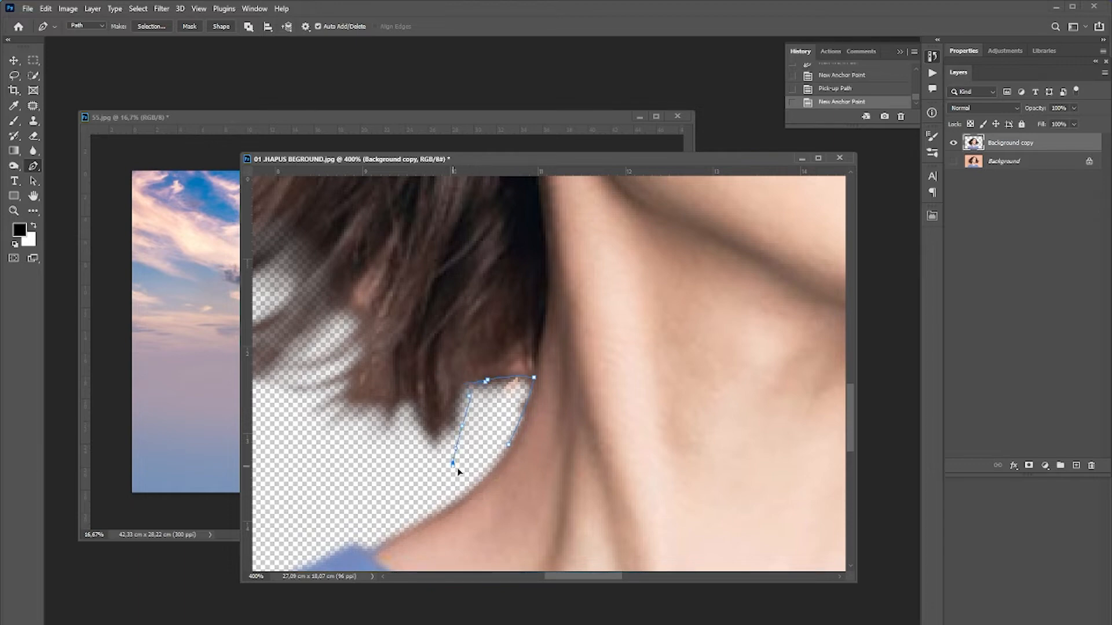
click(507, 445)
right_click(510, 452)
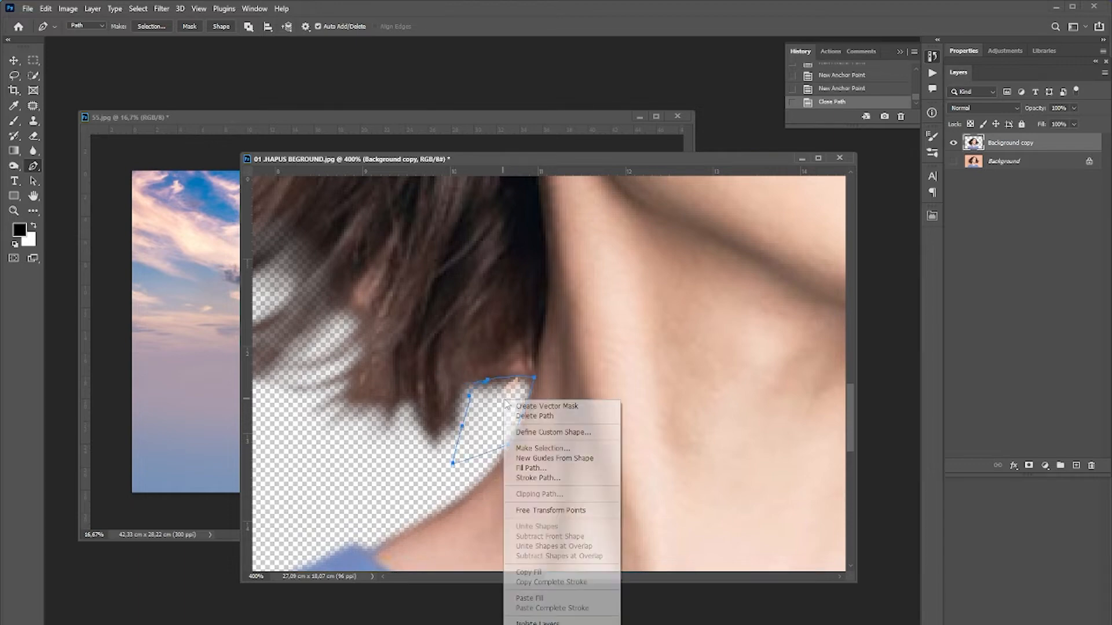
click(558, 448)
click(612, 190)
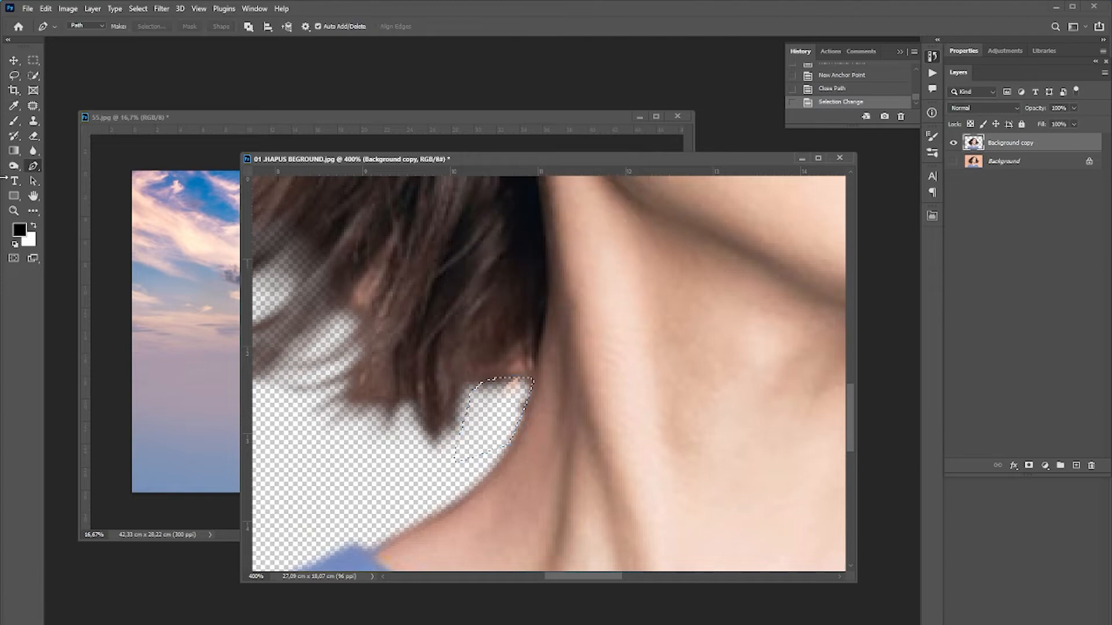
Erase inside the selection with the Eraser, deselect, and view the whole cutout at 100%.
key(b)
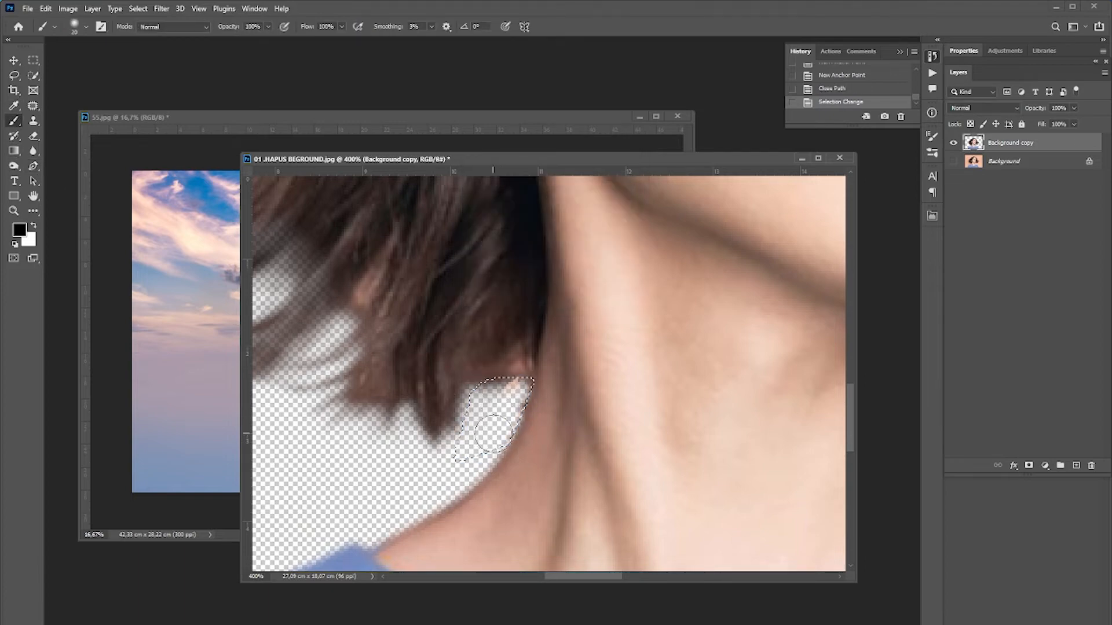
click(34, 135)
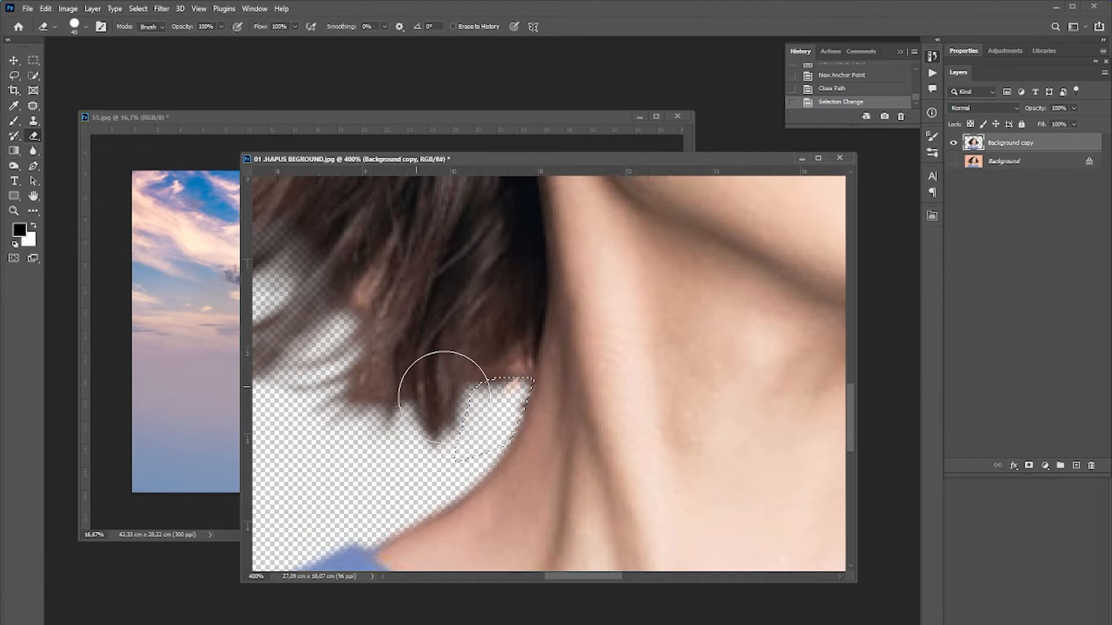
mouse_move(397, 385)
mouse_down()
mouse_move(489, 389)
mouse_move(490, 402)
mouse_up()
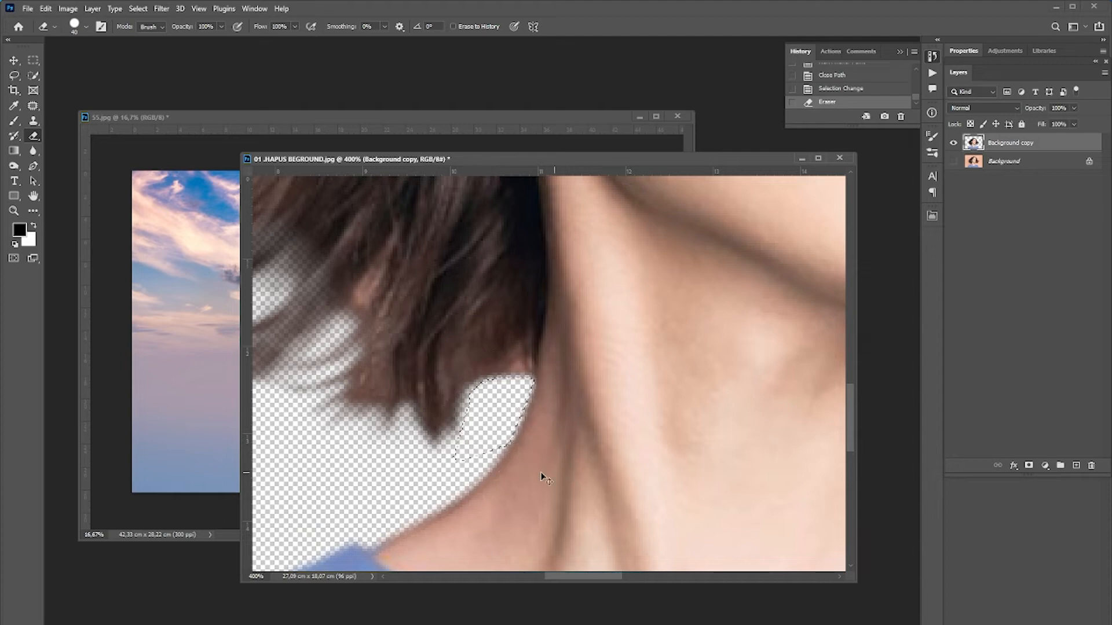
key(ctrl+d)
key(ctrl+0)
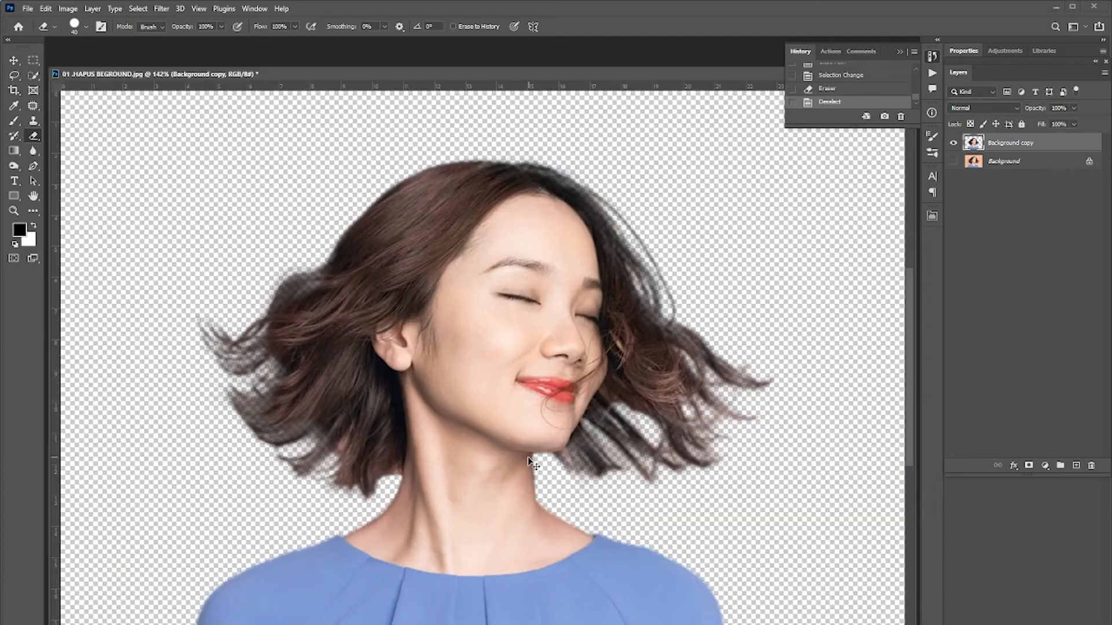
key(ctrl+1)
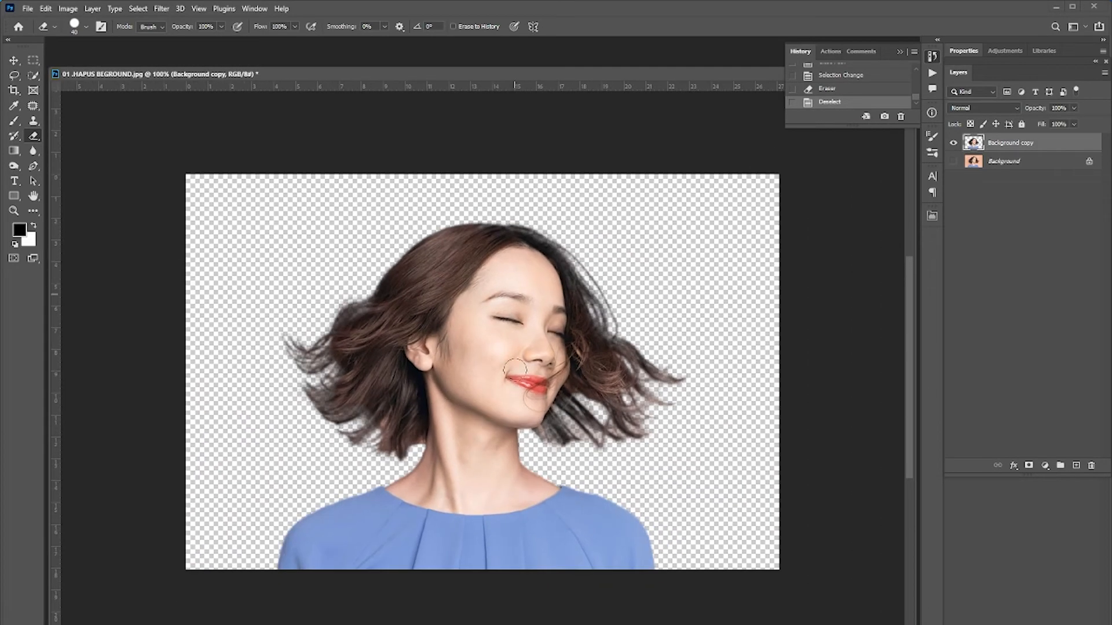
Drag the sky photo into the portrait document as a new layer and move it below the cutout layer.
drag(402, 77, 526, 74)
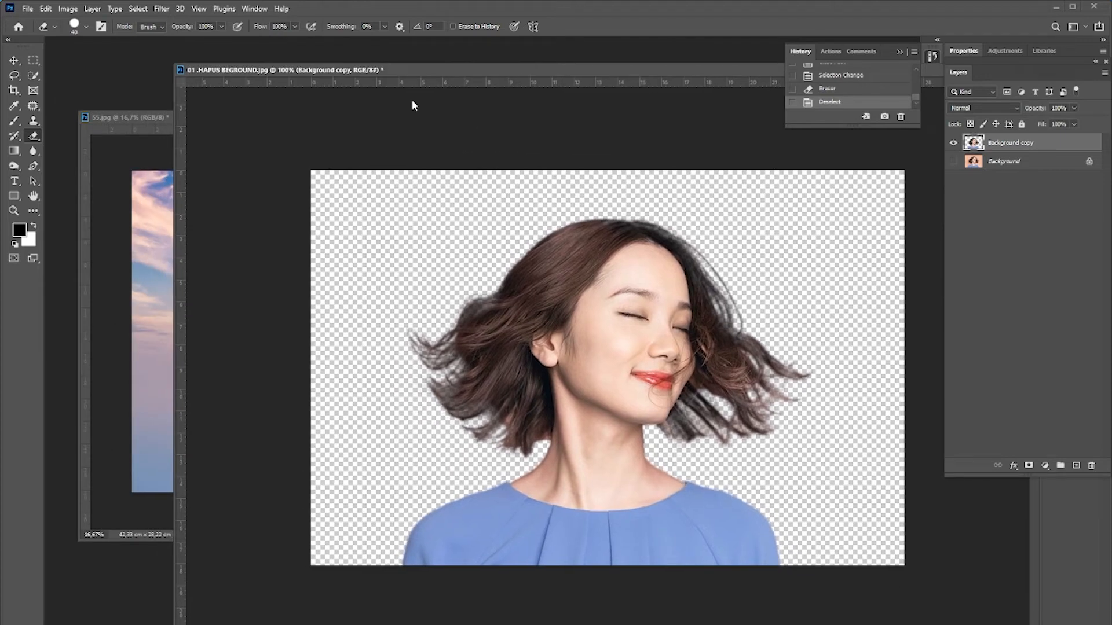
click(150, 116)
click(13, 63)
drag(355, 120, 126, 108)
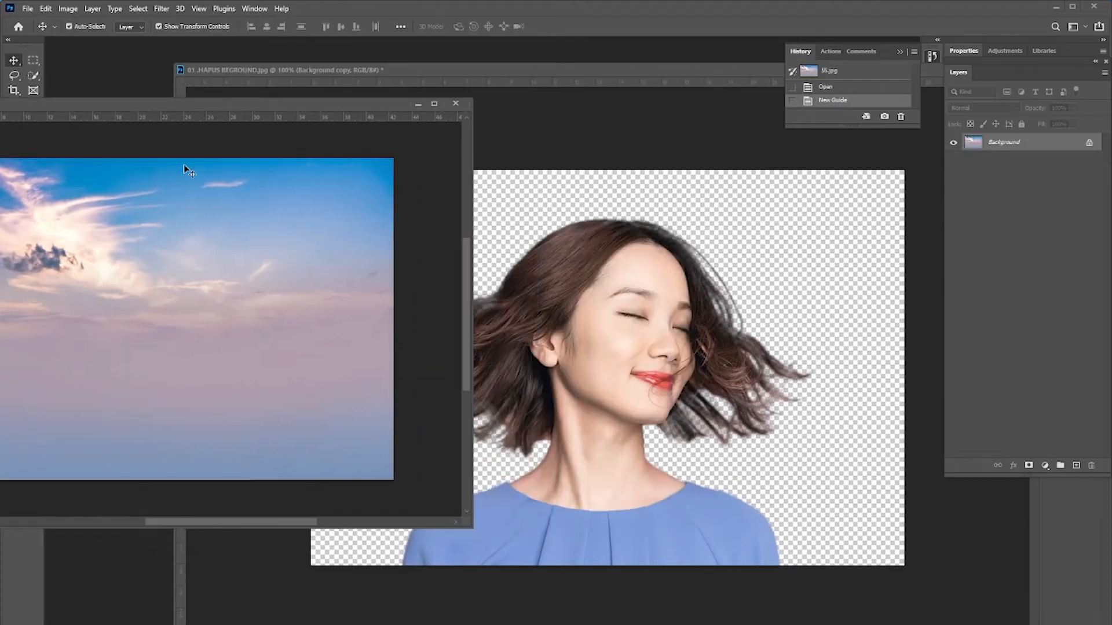
drag(231, 347, 709, 377)
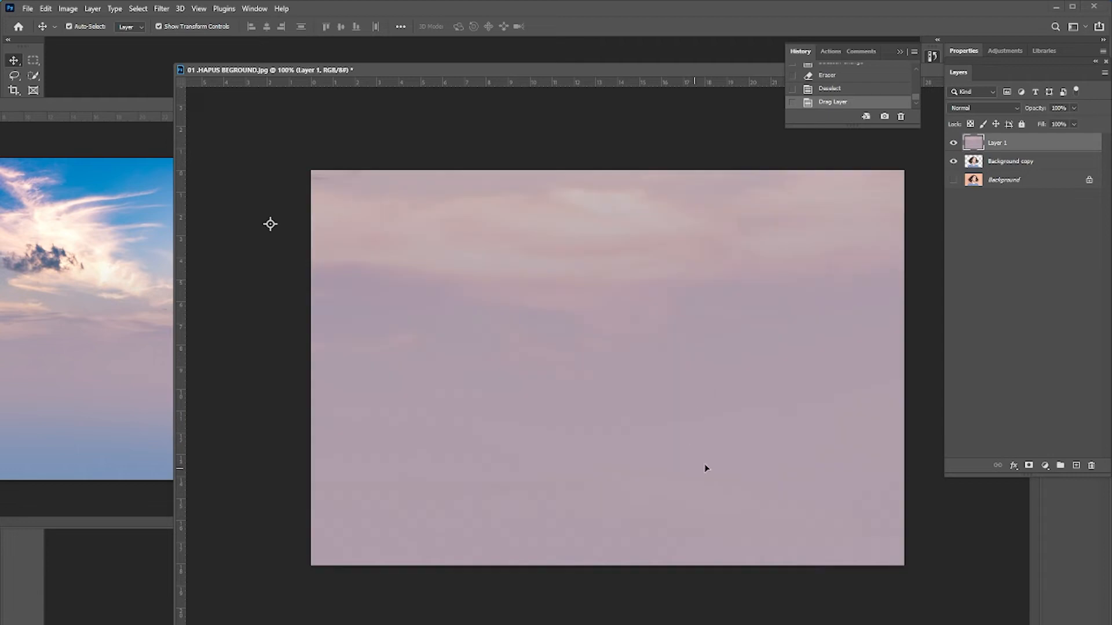
drag(1012, 172, 1020, 144)
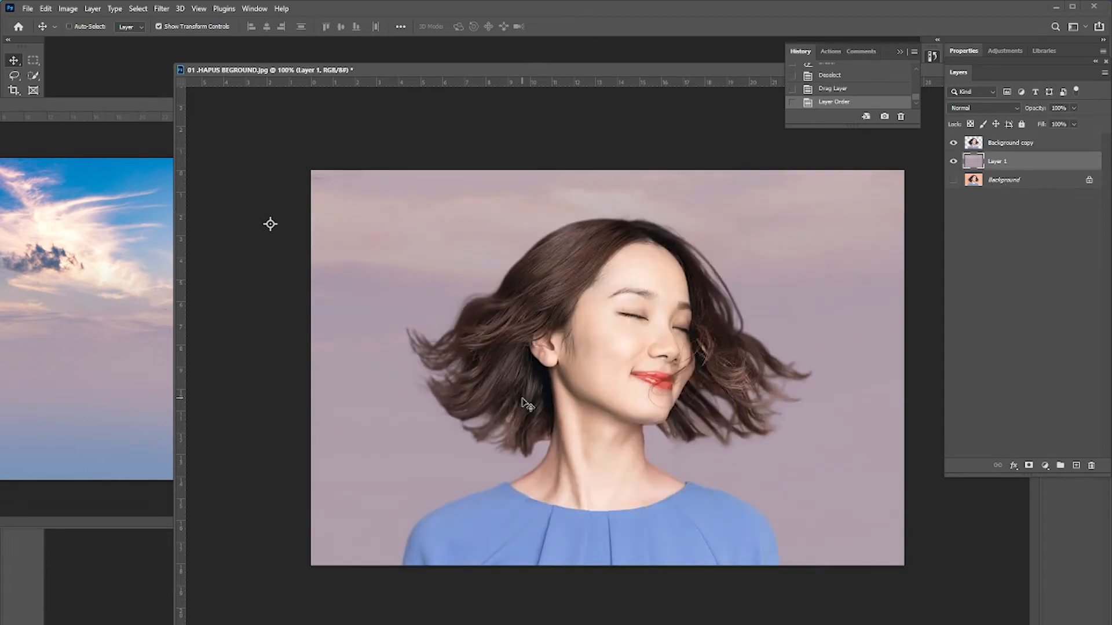
Scale the sky layer down to about 24% so it fits the canvas, position it, and commit the transform.
key(ctrl+0)
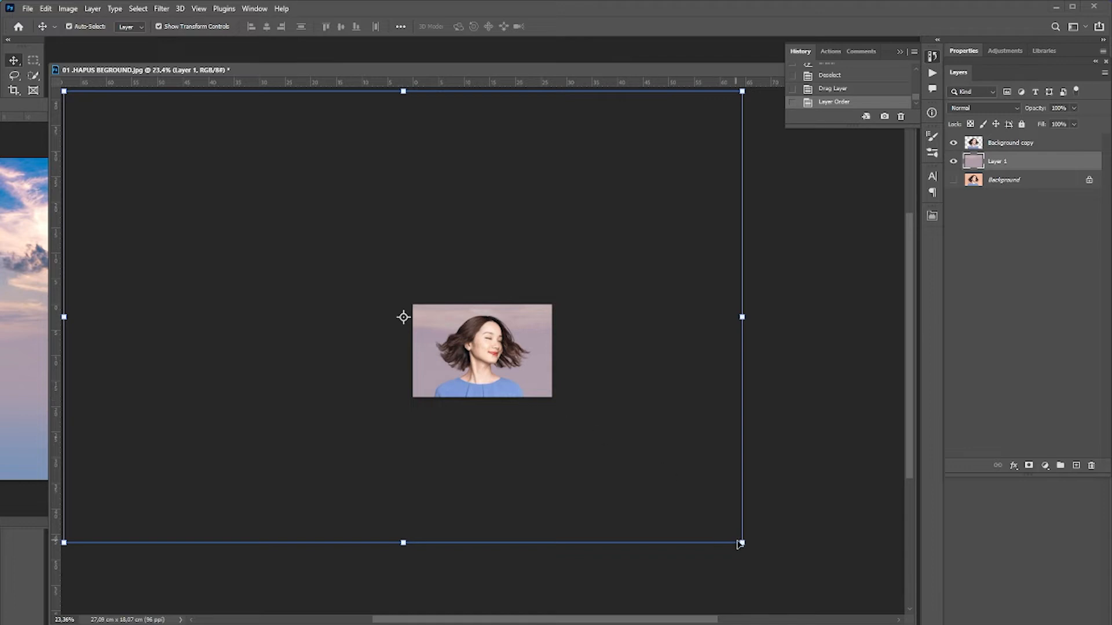
drag(739, 544, 533, 390)
ctrl+click(490, 372)
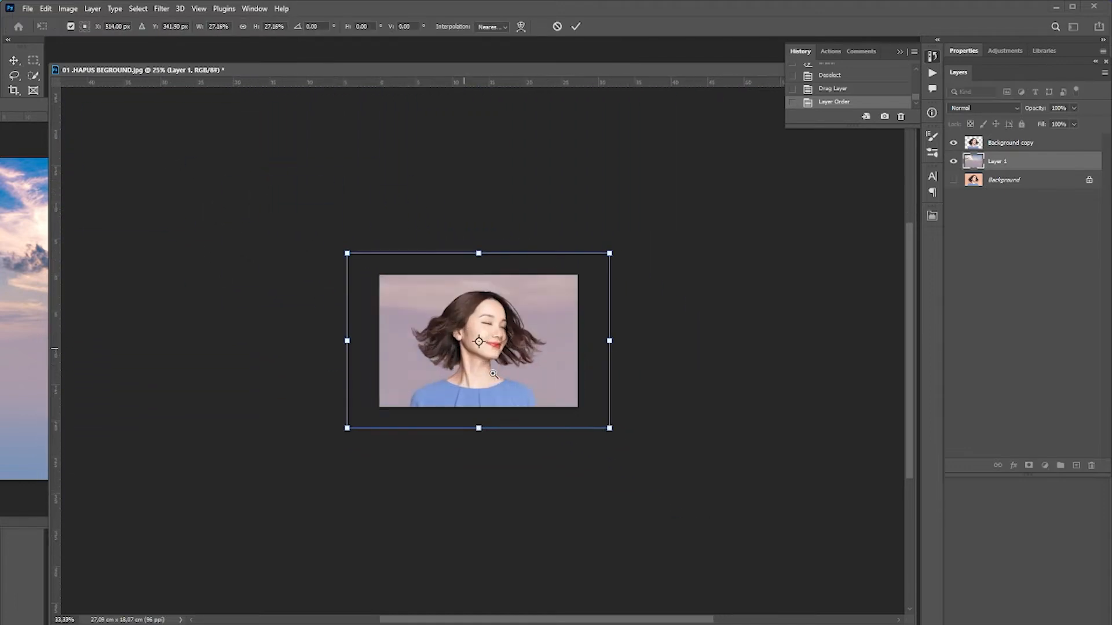
ctrl+click(493, 374)
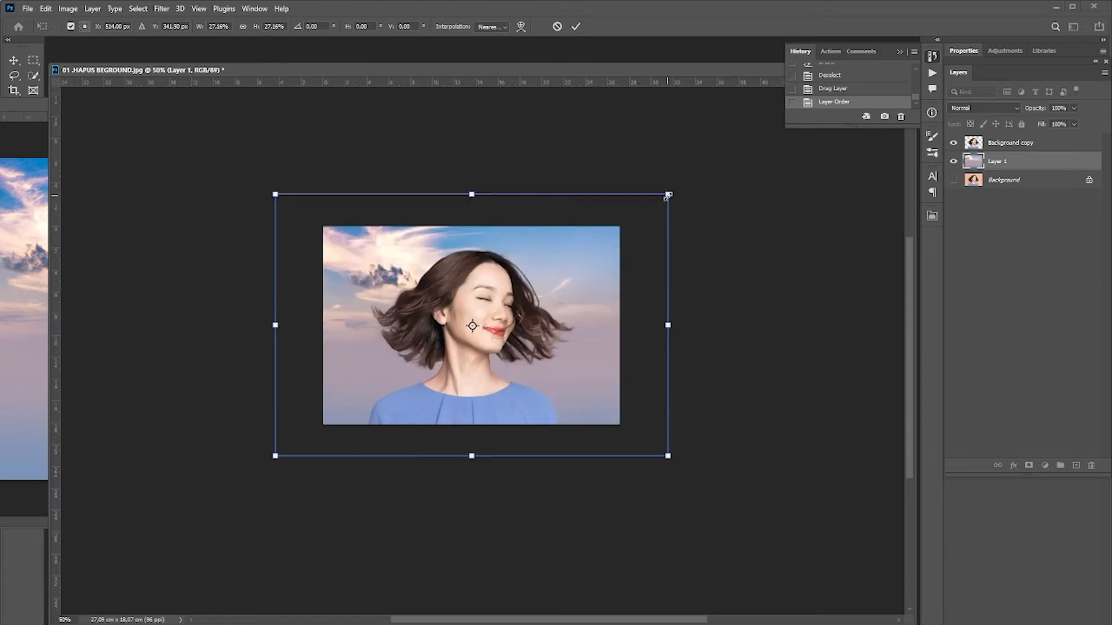
drag(667, 196, 620, 229)
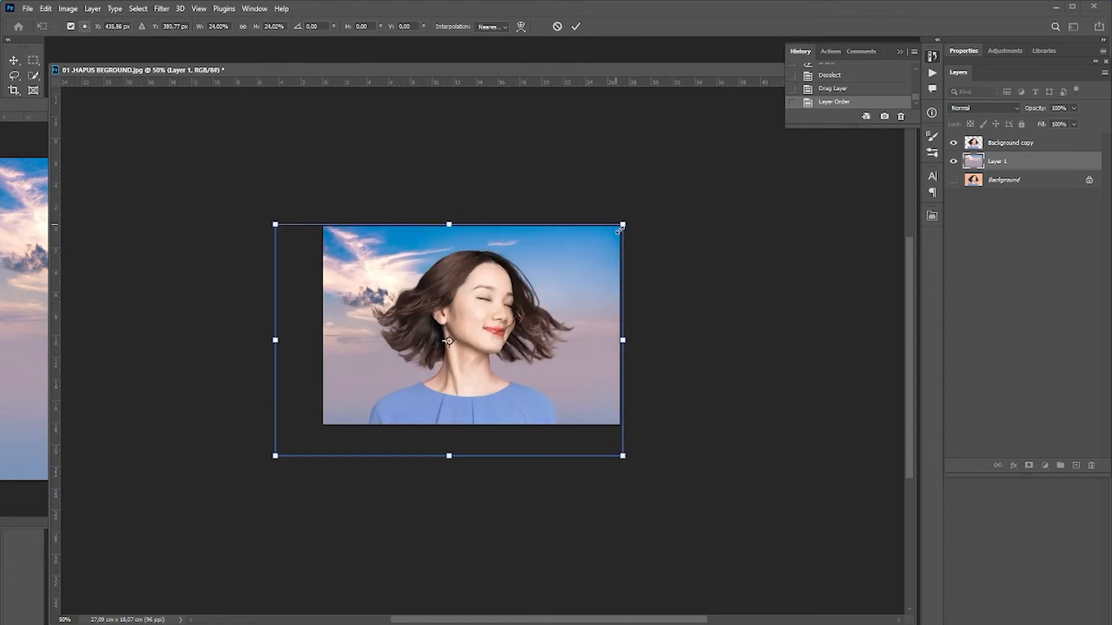
drag(577, 300, 575, 304)
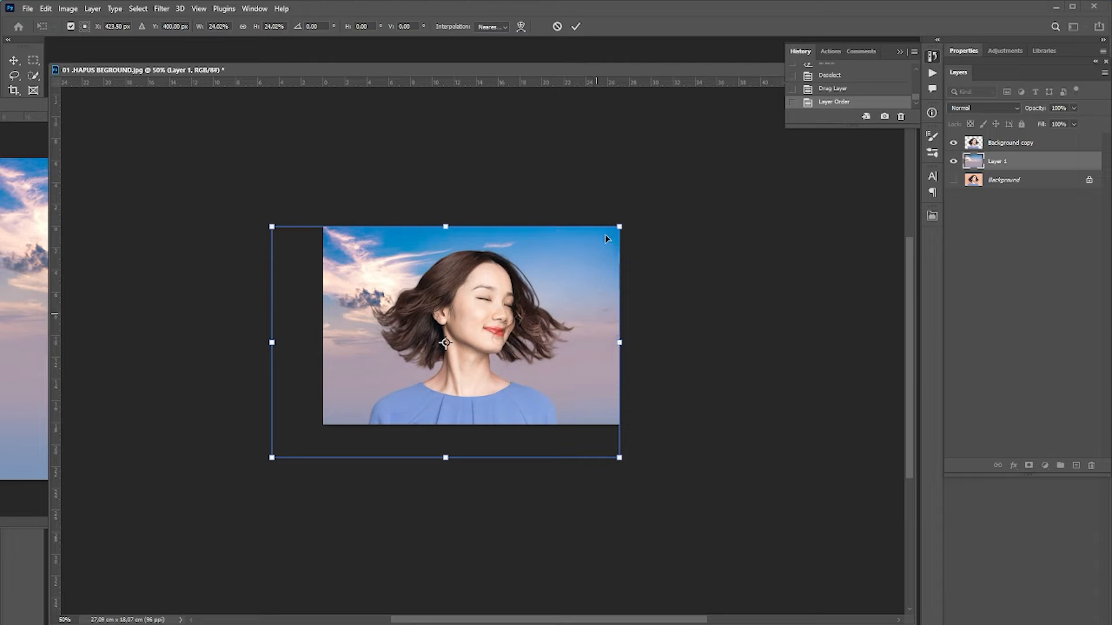
key(Return)
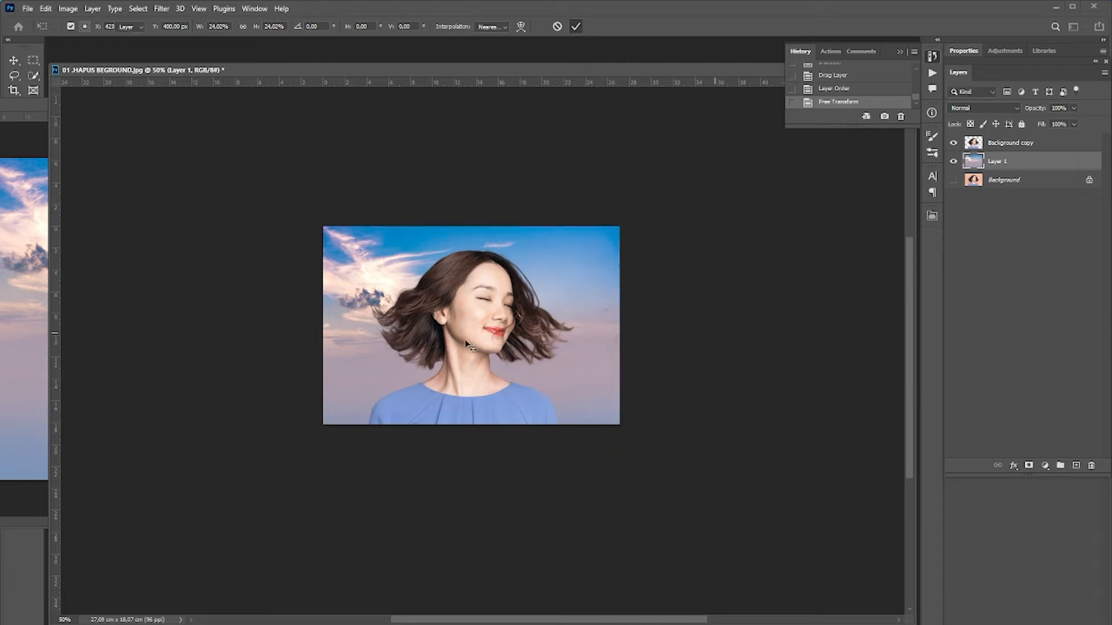
Zoom in and inspect the cutout's hair edges against the new sky background.
scroll(474, 327, up, 1)
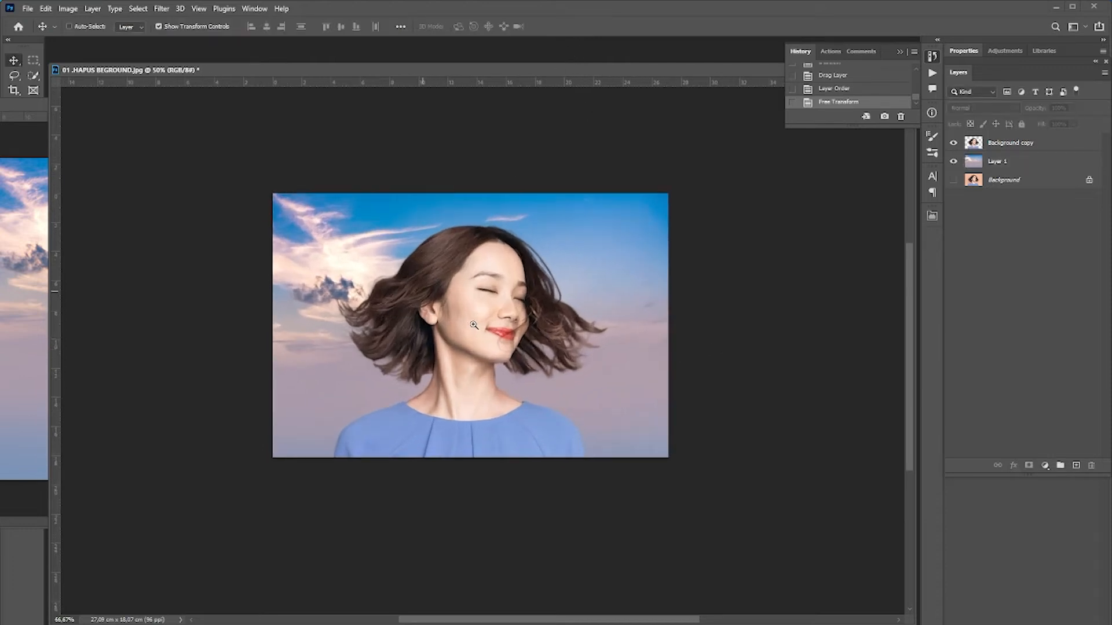
scroll(587, 365, up, 2)
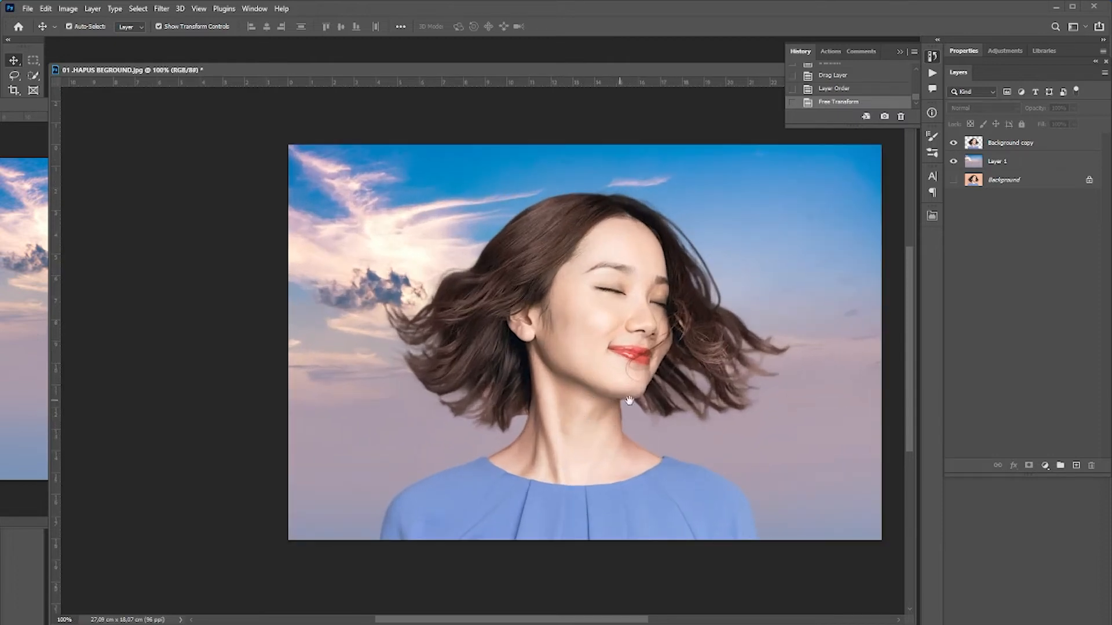
click(791, 217)
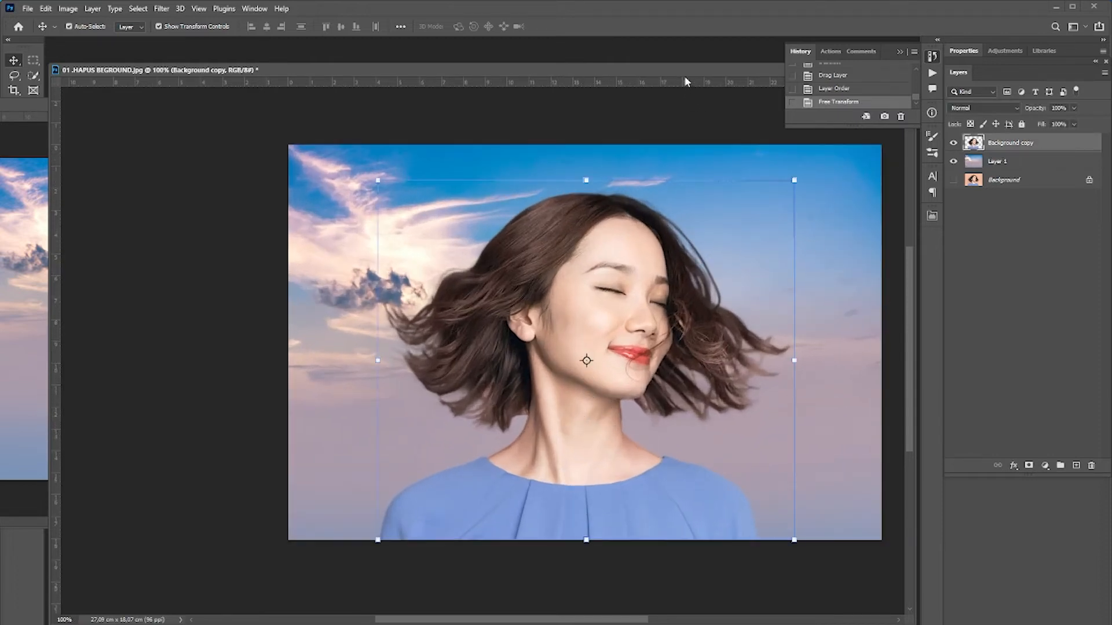
drag(685, 71, 643, 75)
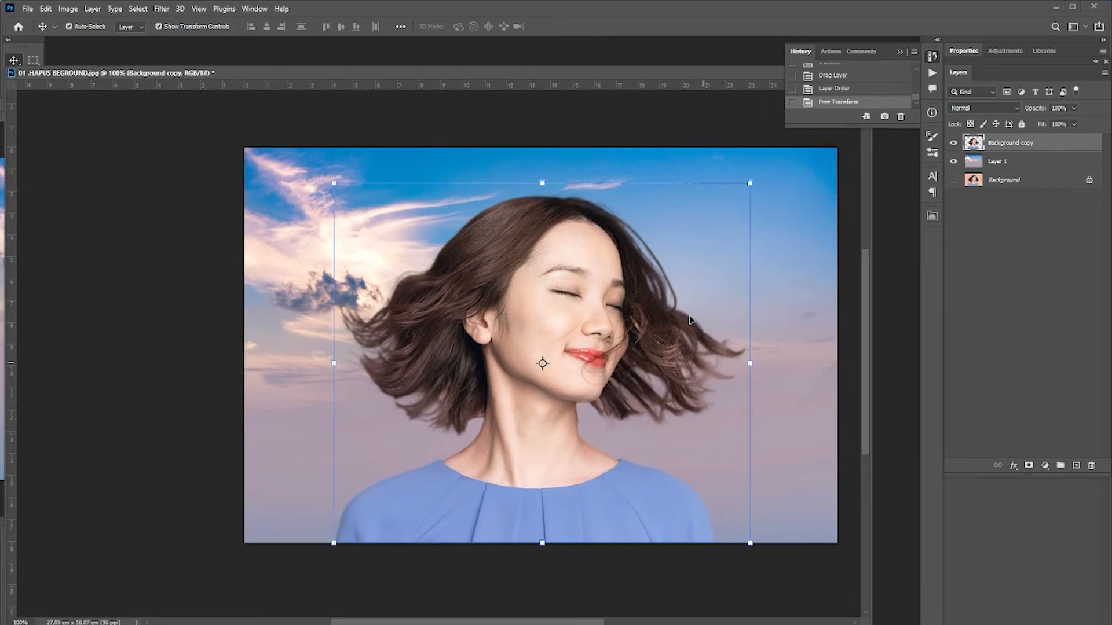
scroll(689, 320, up, 1)
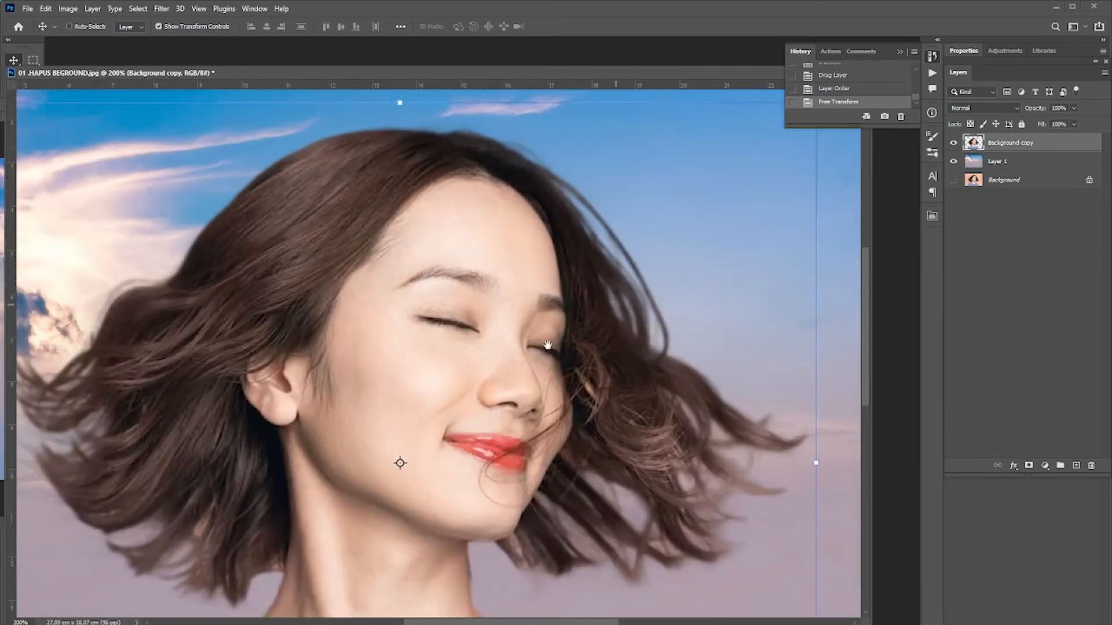
drag(547, 346, 788, 334)
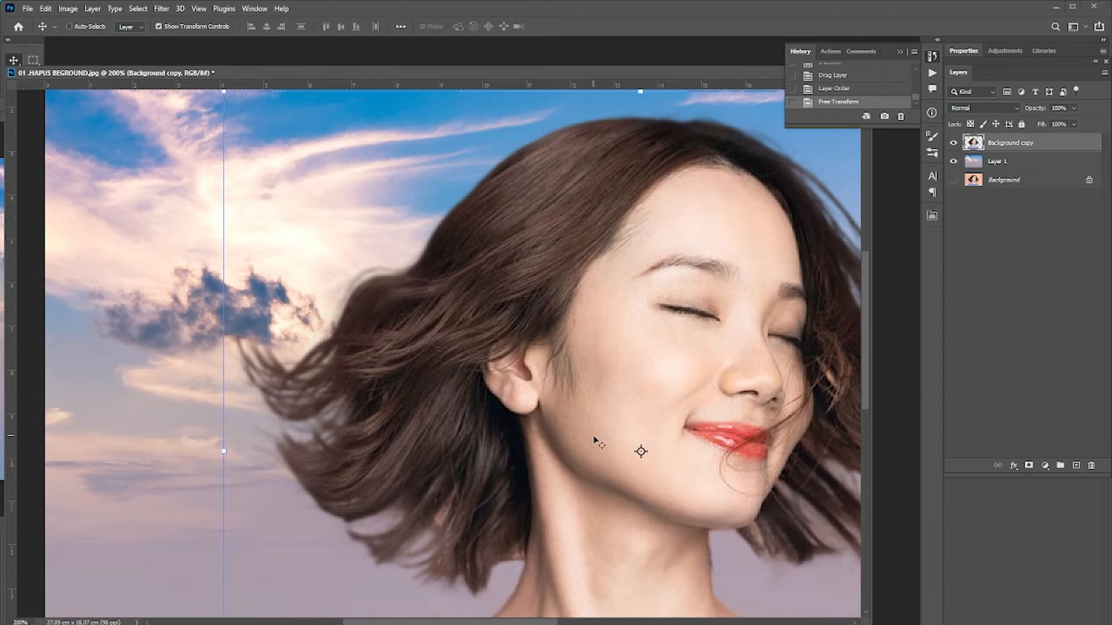
scroll(595, 440, down, 4)
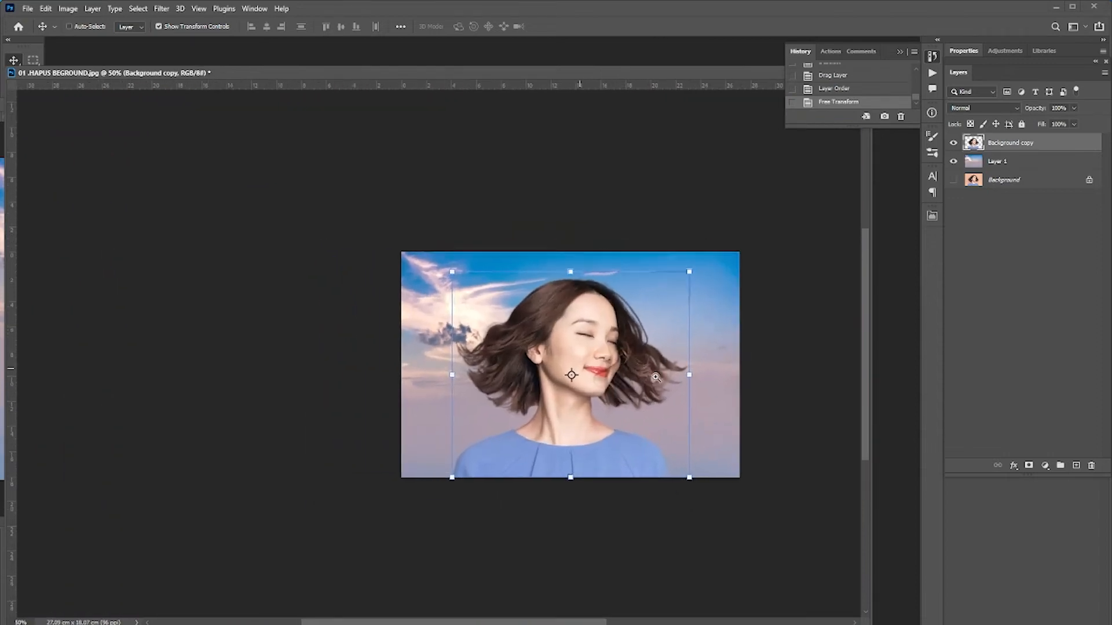
scroll(655, 377, up, 1)
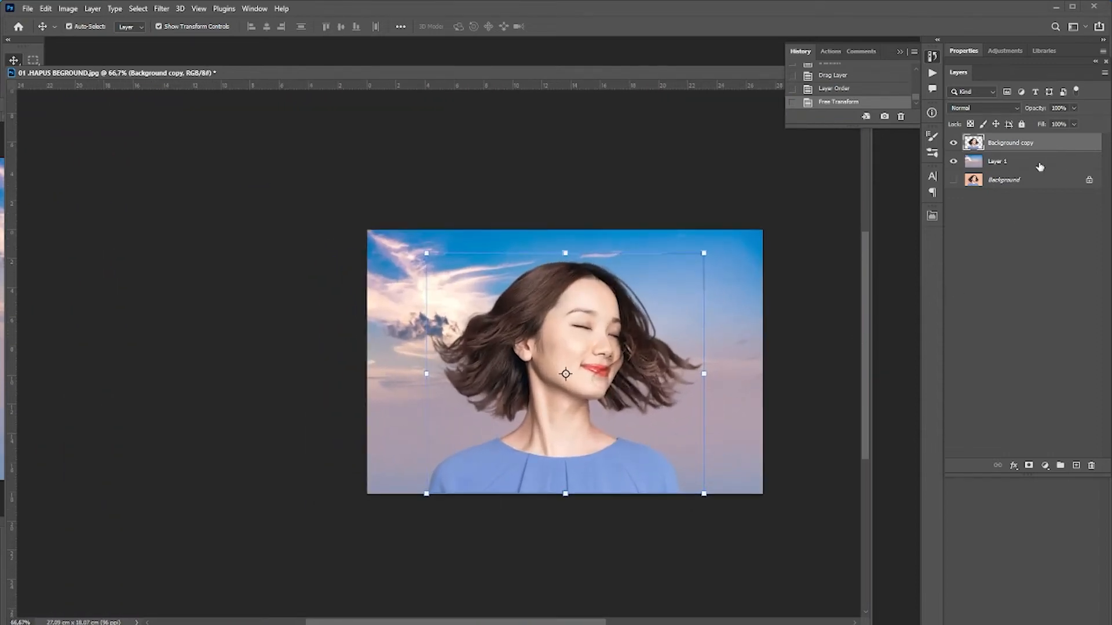
drag(639, 75, 637, 86)
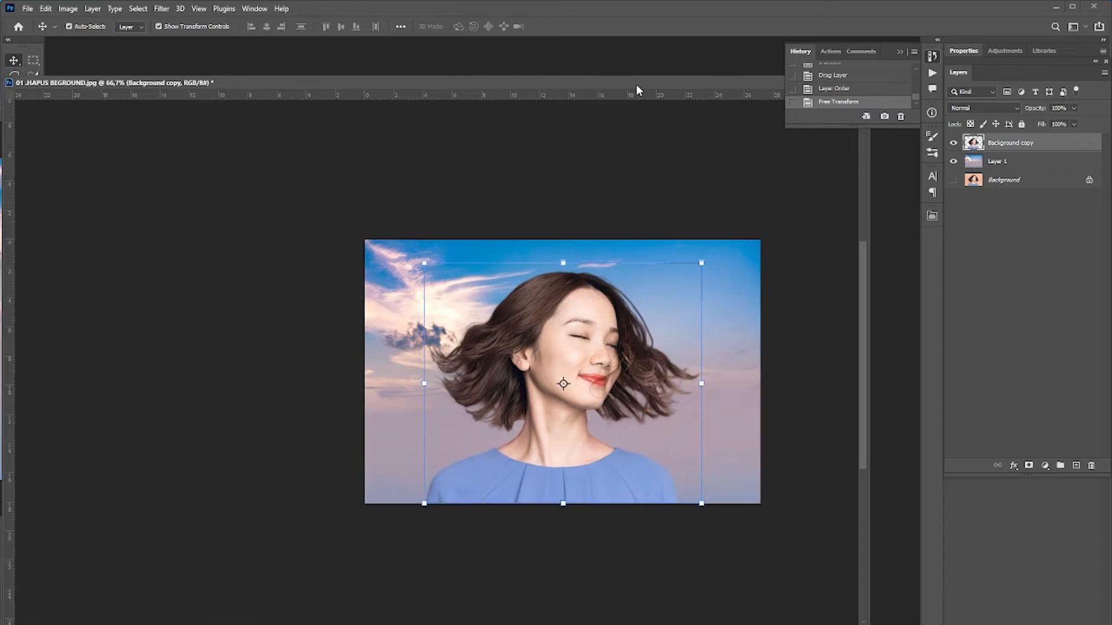
Duplicate the cutout layer and set the copy's fill to 55%.
drag(1012, 149, 1076, 465)
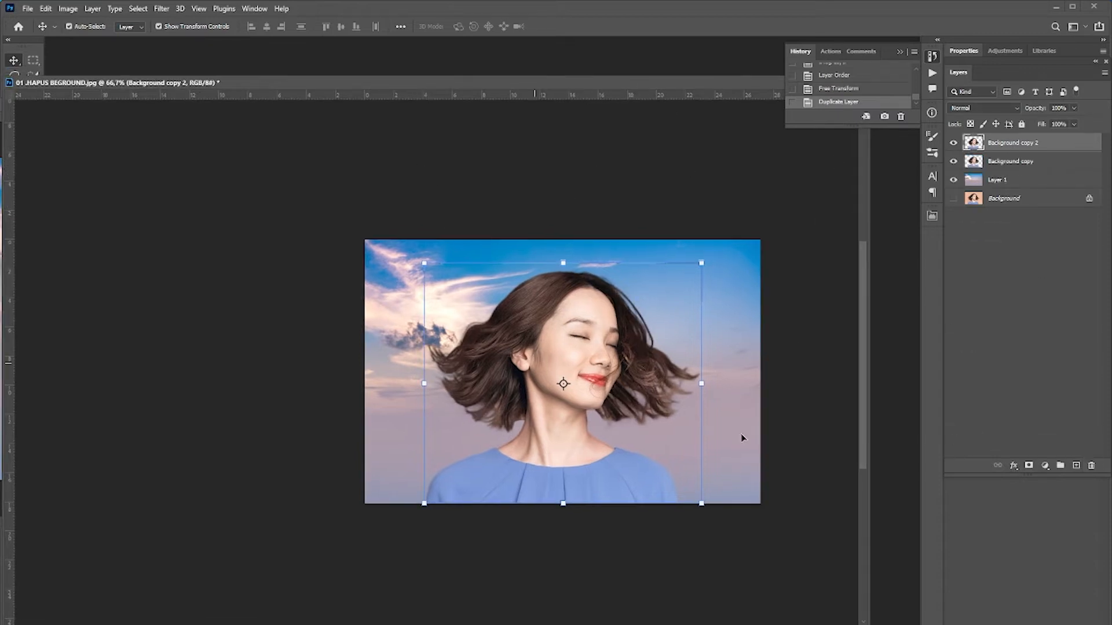
click(954, 143)
click(953, 143)
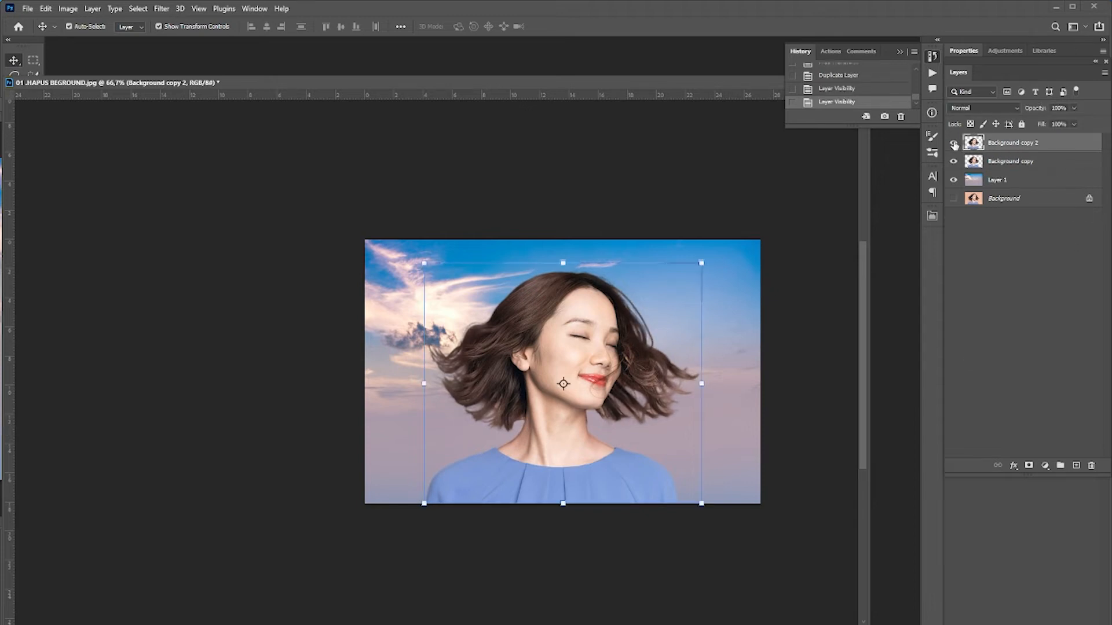
click(1074, 125)
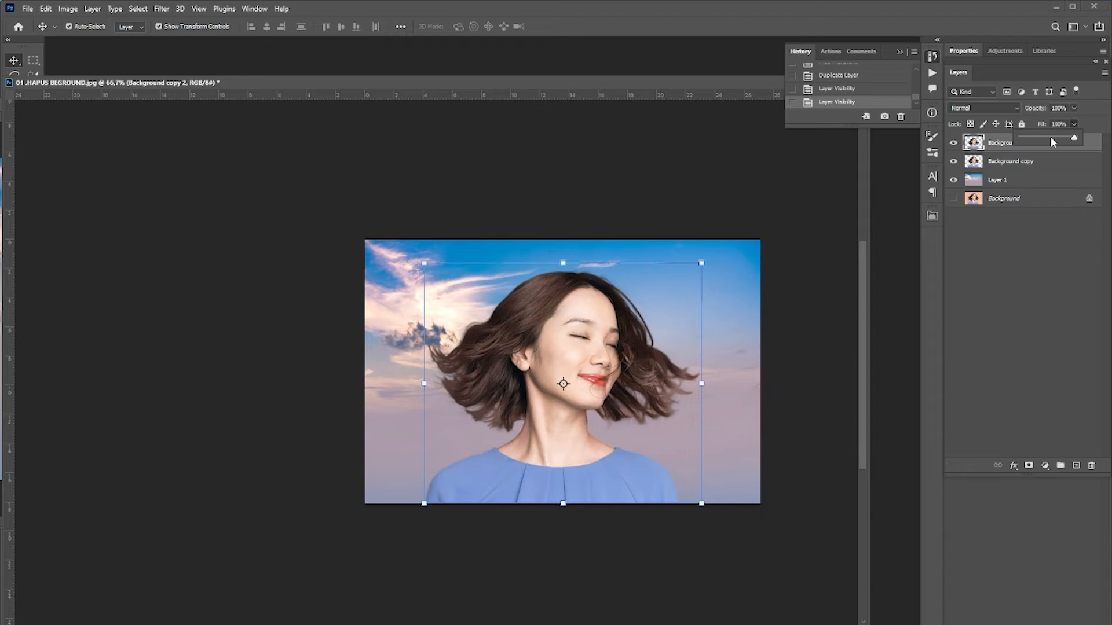
drag(1051, 141, 1051, 141)
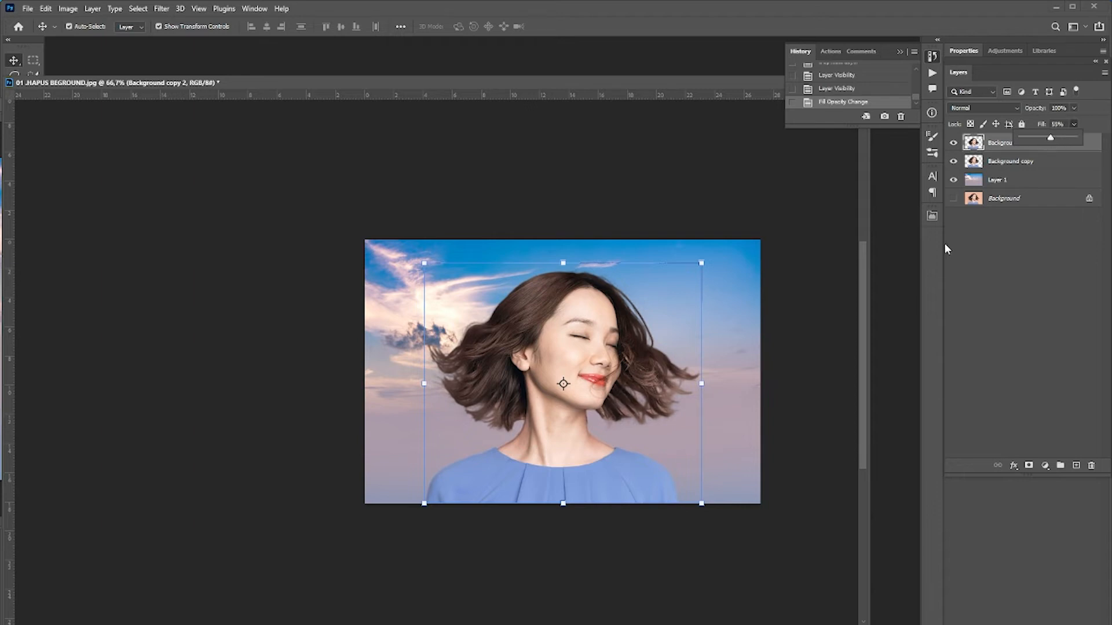
Merge the two cutout layers into one.
shift+click(998, 168)
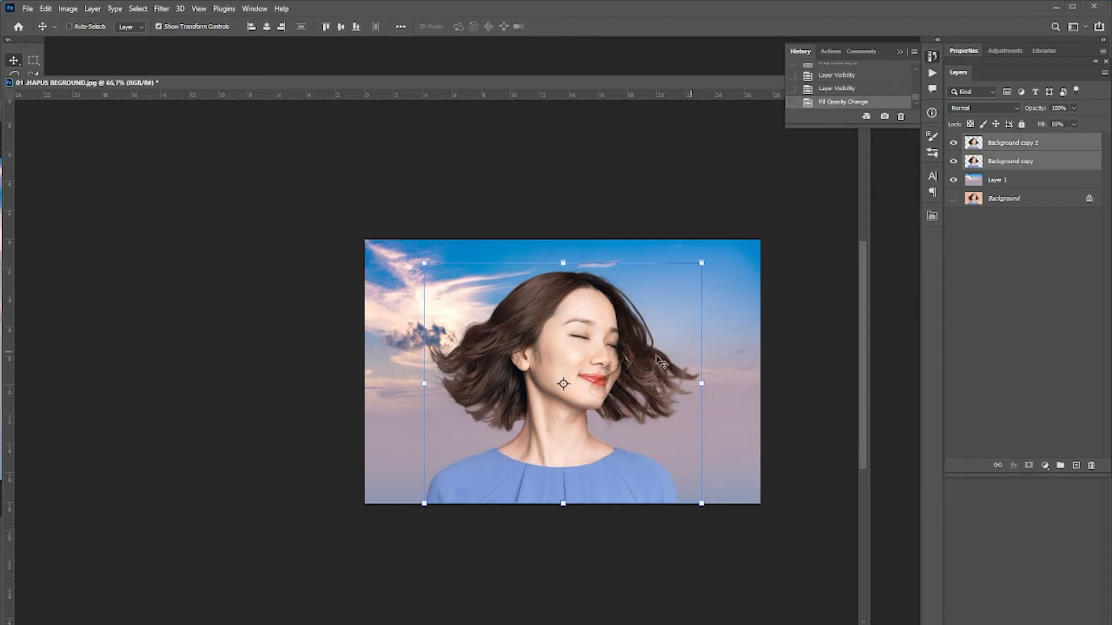
key(ctrl+e)
ctrl+click(604, 348)
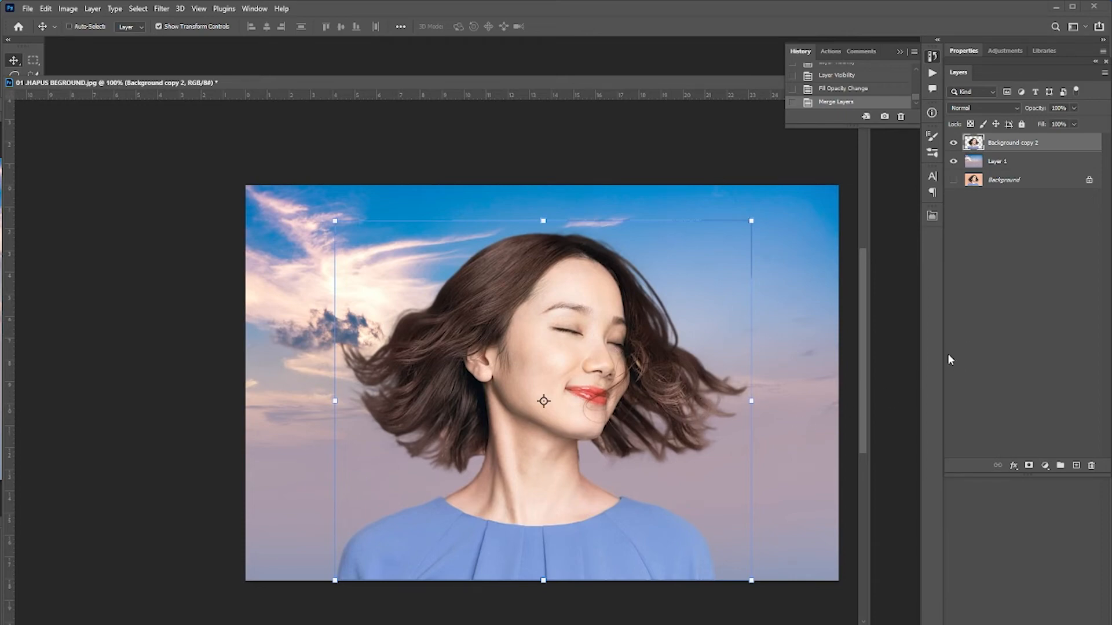
Duplicate the merged cutout layer and apply a Gaussian Blur with a 3.3 pixel radius to the copy.
drag(1032, 145, 1075, 465)
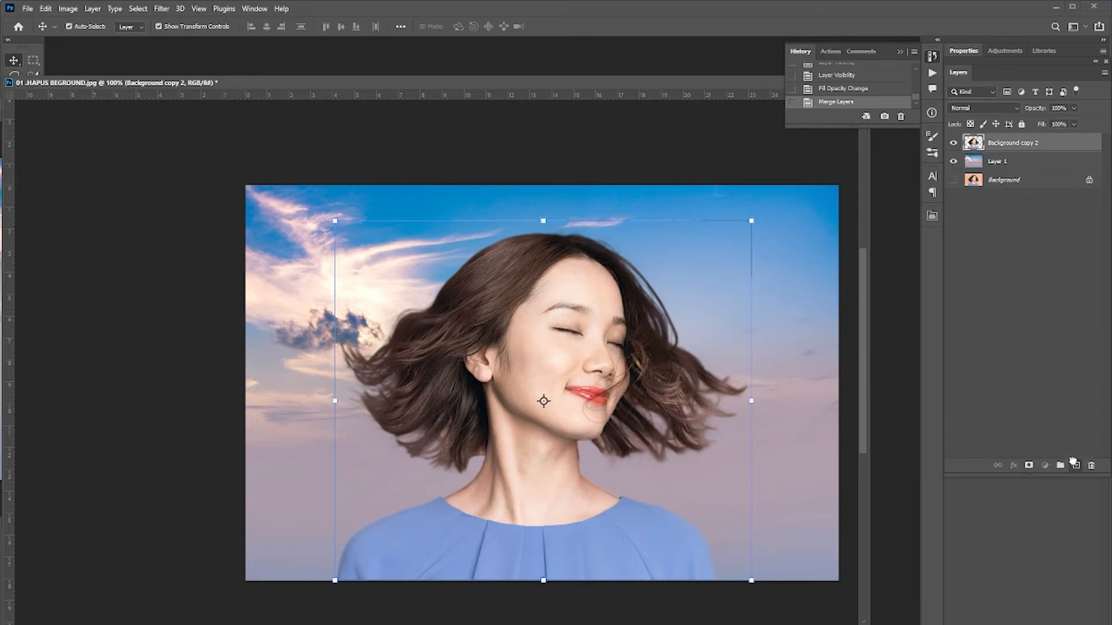
click(165, 10)
mouse_move(191, 161)
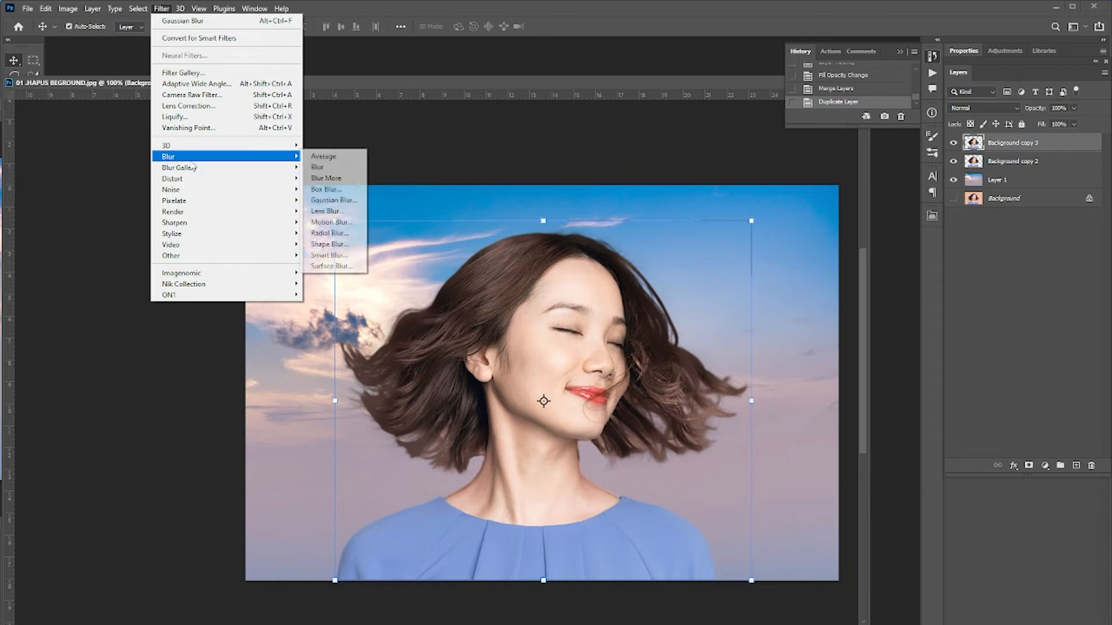
click(332, 200)
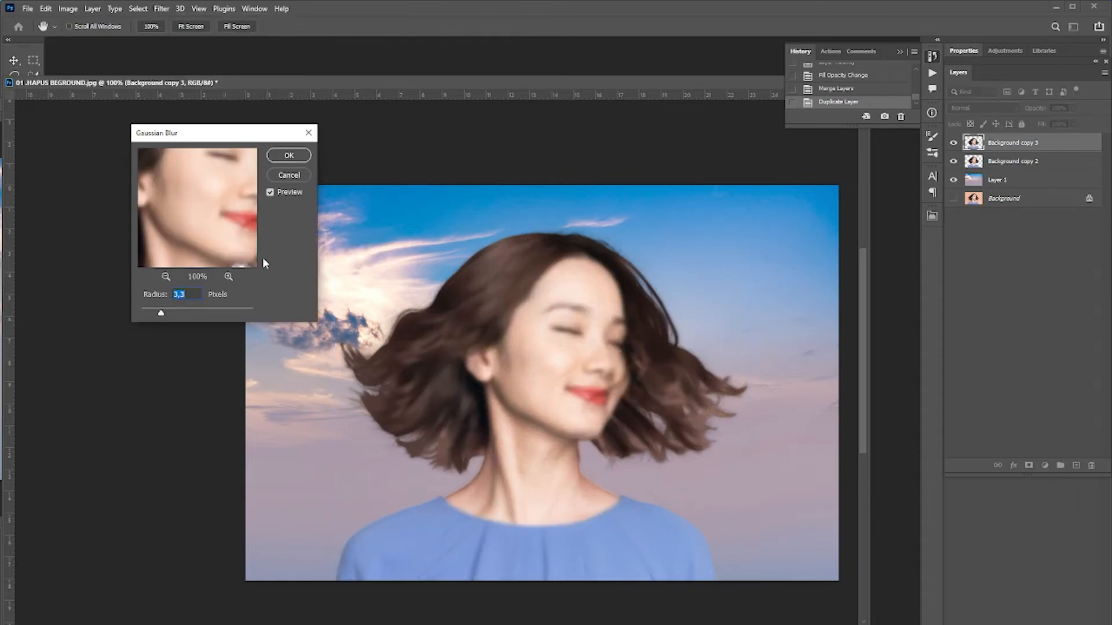
click(287, 157)
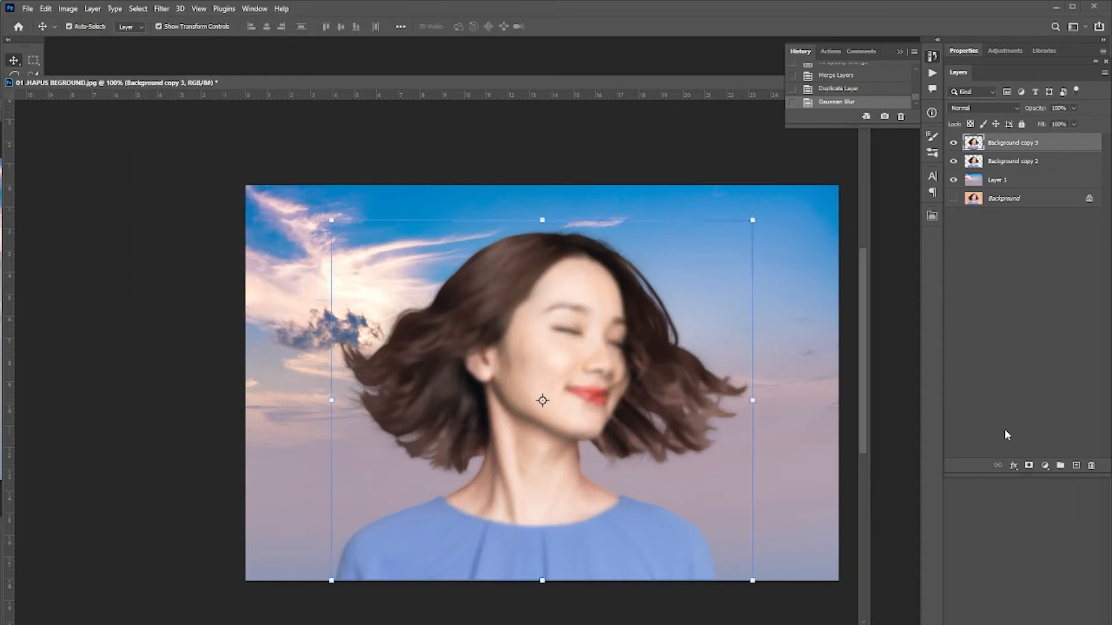
Add a layer mask to the blurred layer and pick the Gradient tool at 30% opacity.
click(1028, 465)
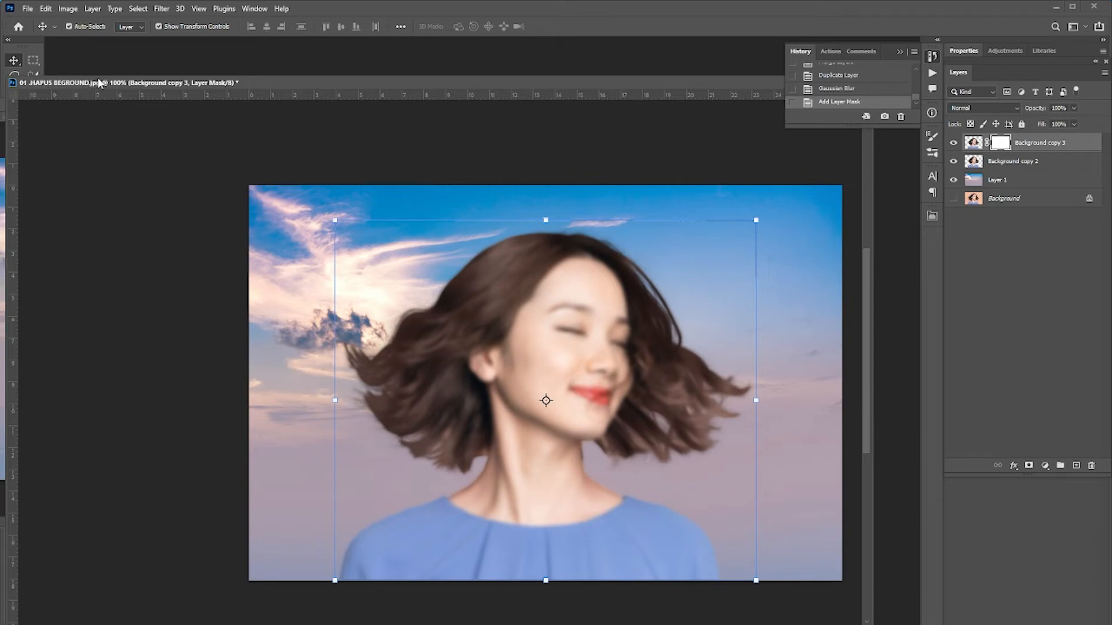
drag(94, 83, 148, 80)
click(25, 108)
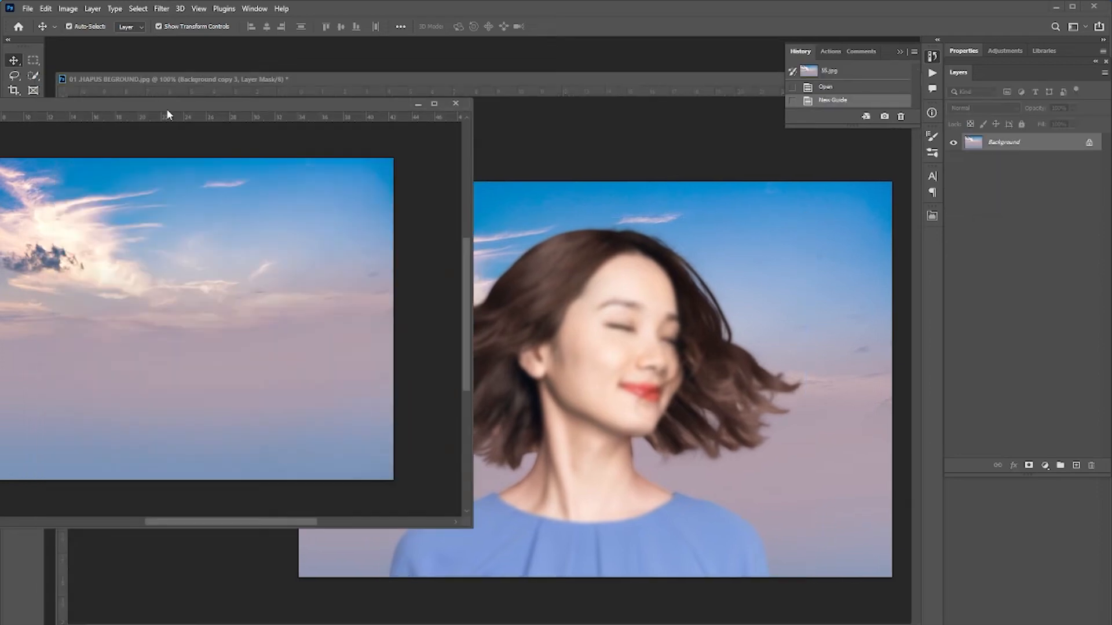
click(413, 104)
click(19, 151)
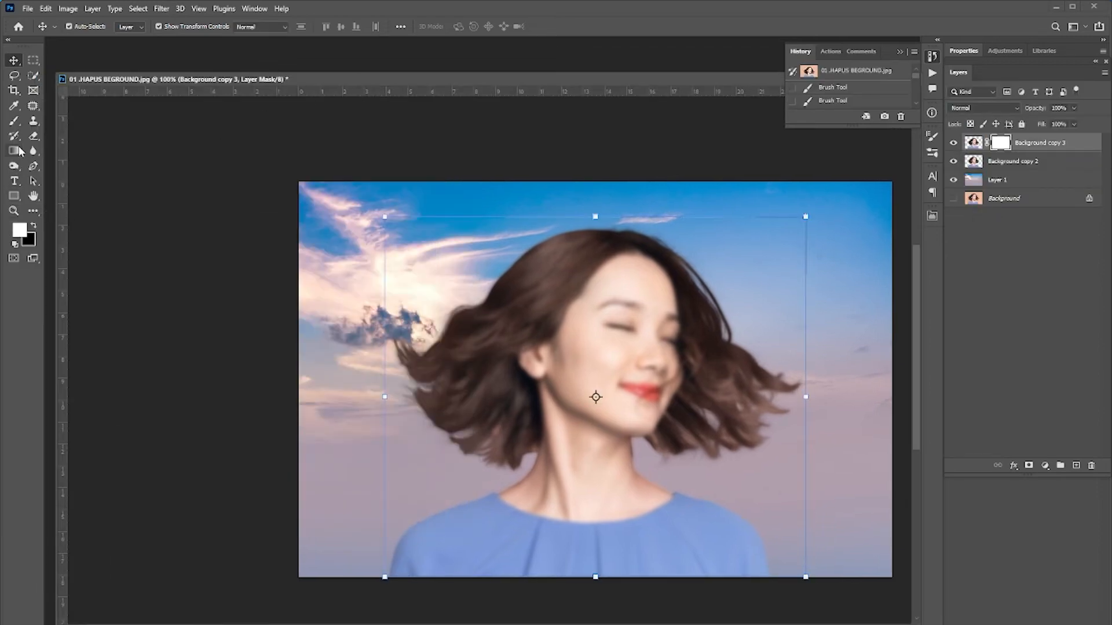
drag(486, 84, 397, 72)
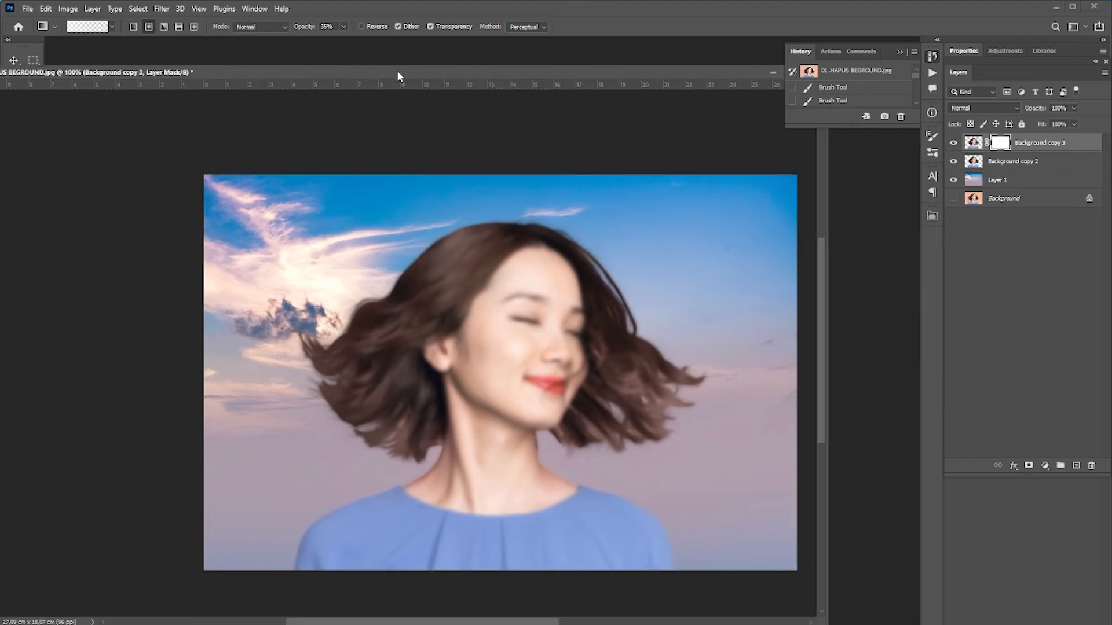
key(Return)
drag(505, 76, 544, 90)
key(Return)
Draw a black gradient on the mask across the face to bring back sharpness there.
scroll(568, 358, up, 4)
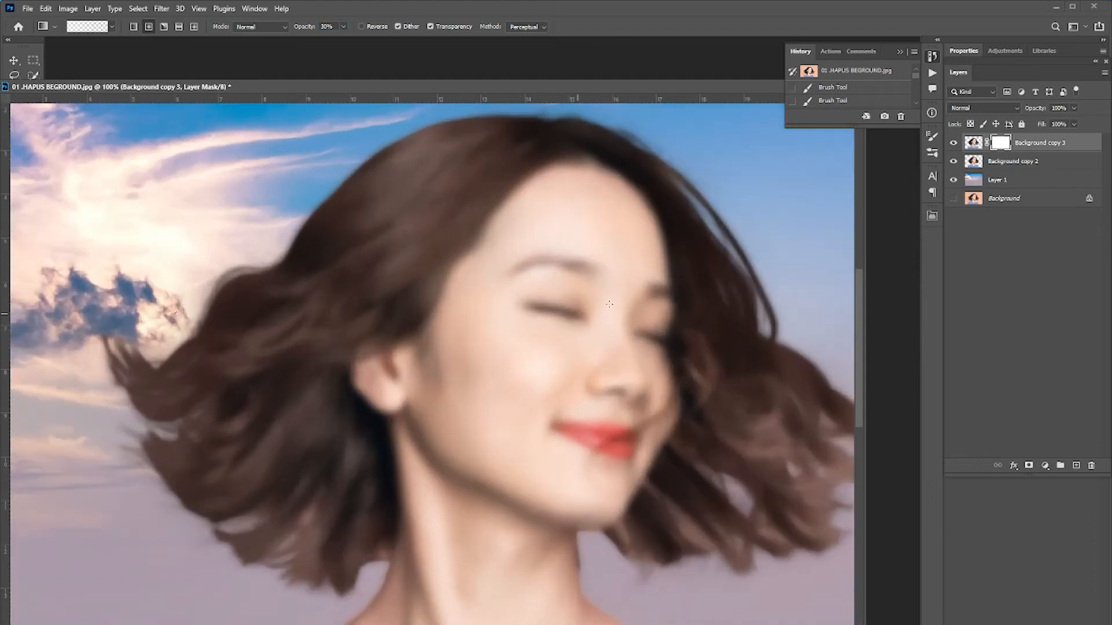
drag(323, 88, 357, 78)
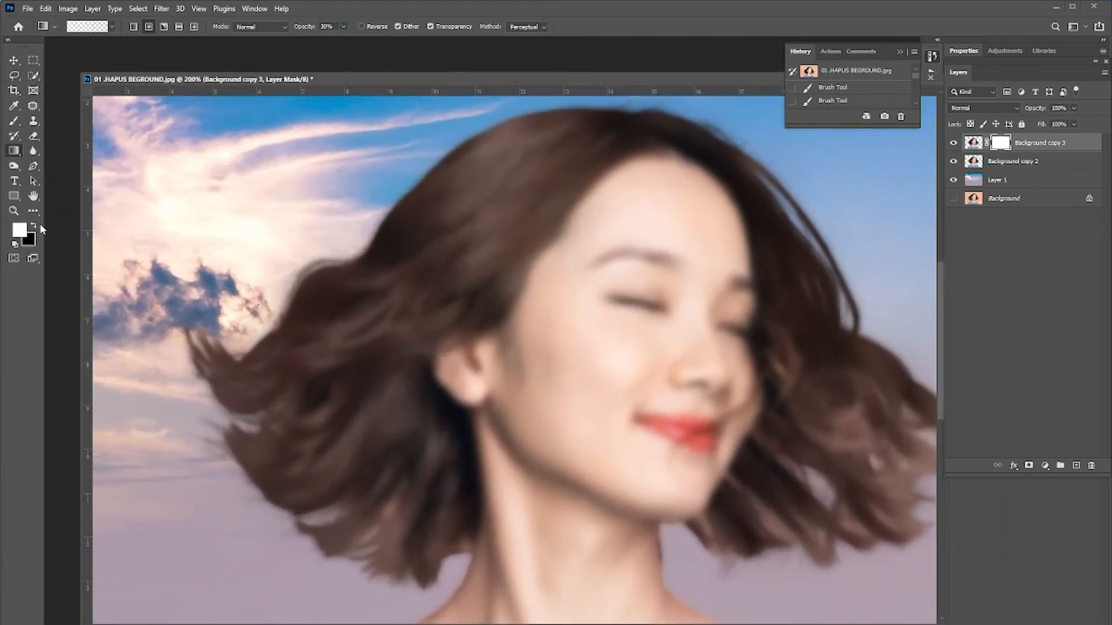
key(x)
drag(668, 315, 570, 313)
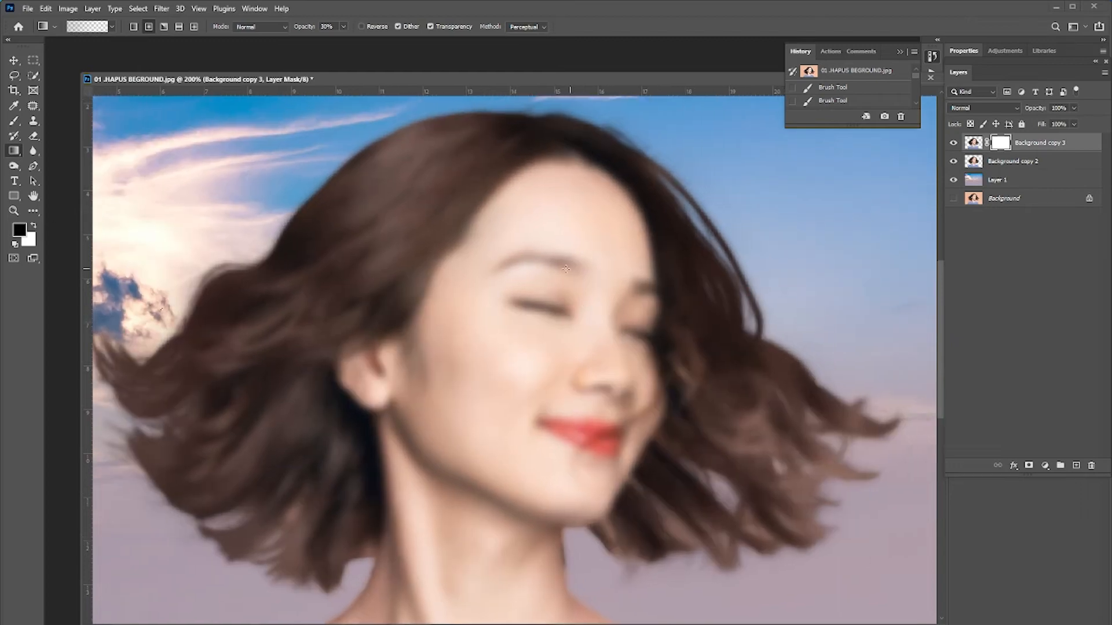
Draw several more black gradients on the blurred layer's mask across the face and lips to restore sharpness.
drag(534, 250, 597, 147)
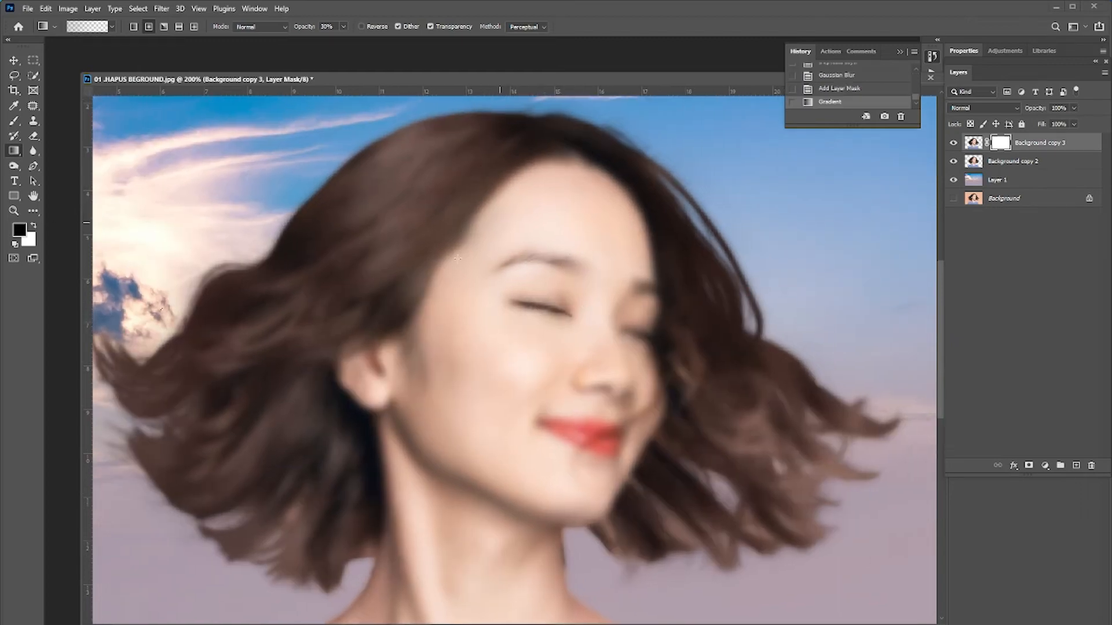
drag(594, 475, 735, 418)
drag(620, 372, 714, 312)
drag(645, 345, 675, 241)
drag(628, 235, 610, 160)
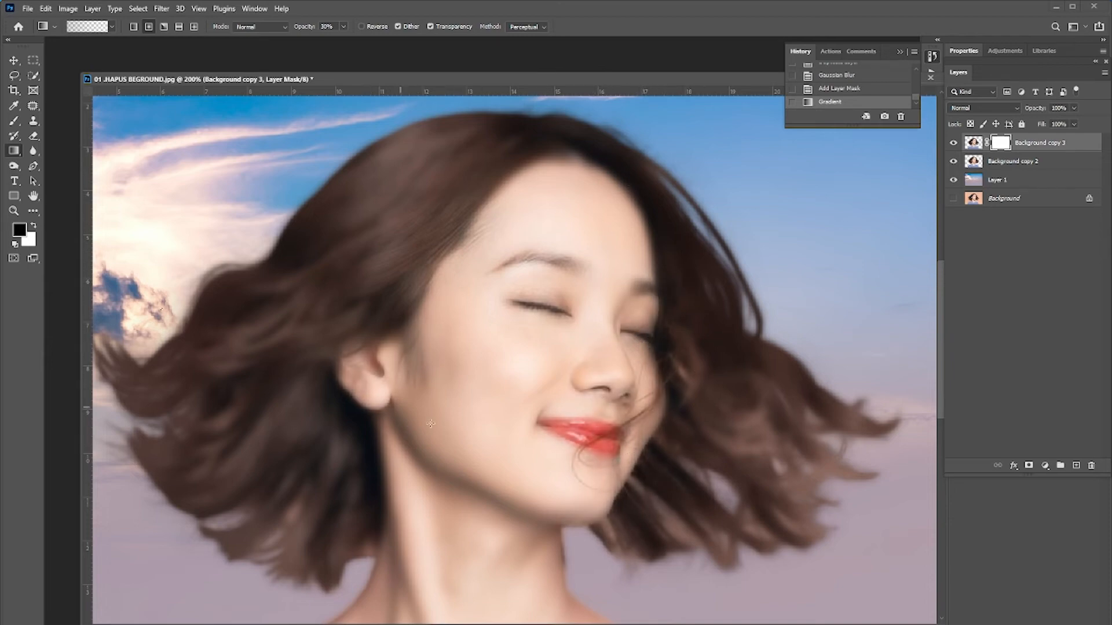
drag(703, 474, 739, 448)
drag(737, 491, 739, 400)
drag(668, 362, 660, 302)
drag(657, 295, 654, 252)
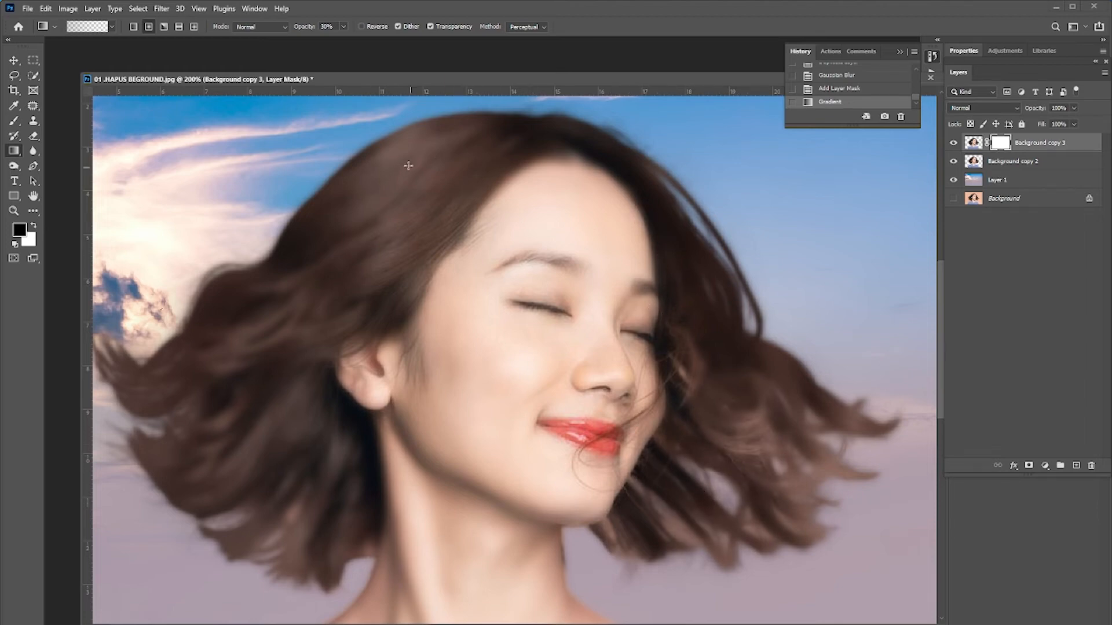
Add black gradients on the mask over the chin, neck and shoulders to sharpen them too.
drag(321, 474, 394, 468)
mouse_move(533, 530)
mouse_down()
mouse_move(541, 355)
mouse_move(492, 450)
mouse_up()
mouse_move(472, 404)
mouse_down()
mouse_move(455, 447)
mouse_move(648, 528)
mouse_up()
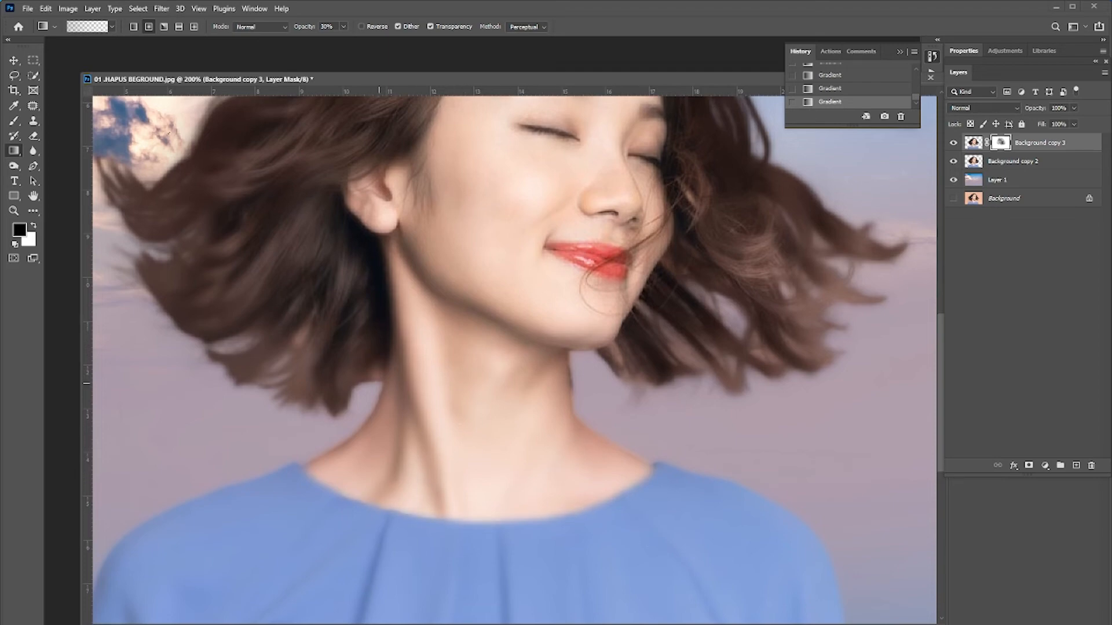
drag(453, 507, 486, 292)
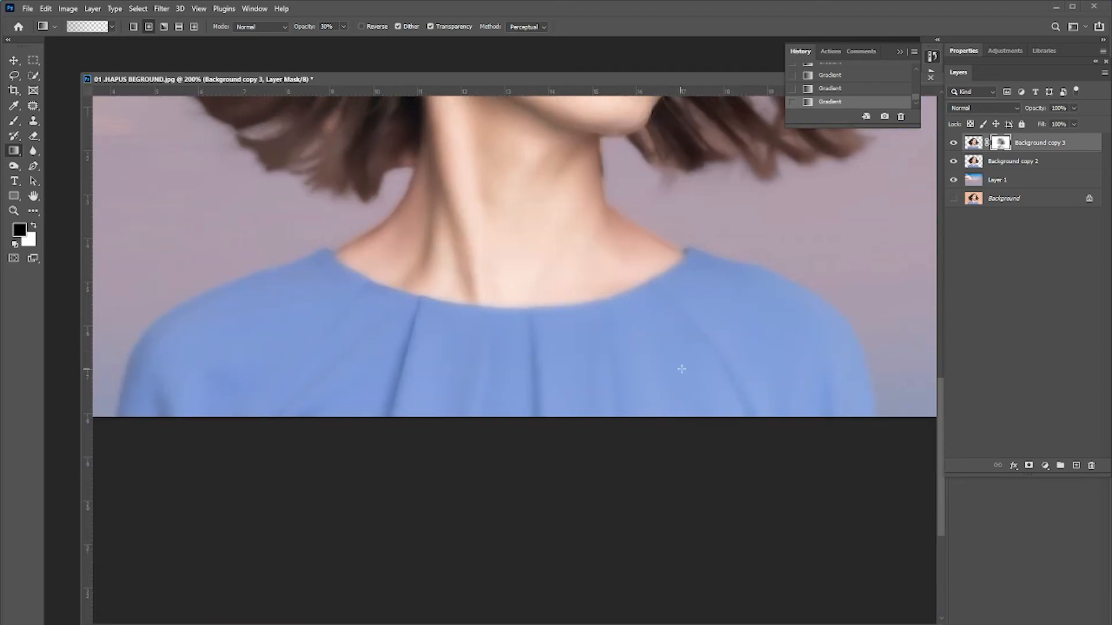
key(ctrl+minus)
drag(544, 282, 540, 344)
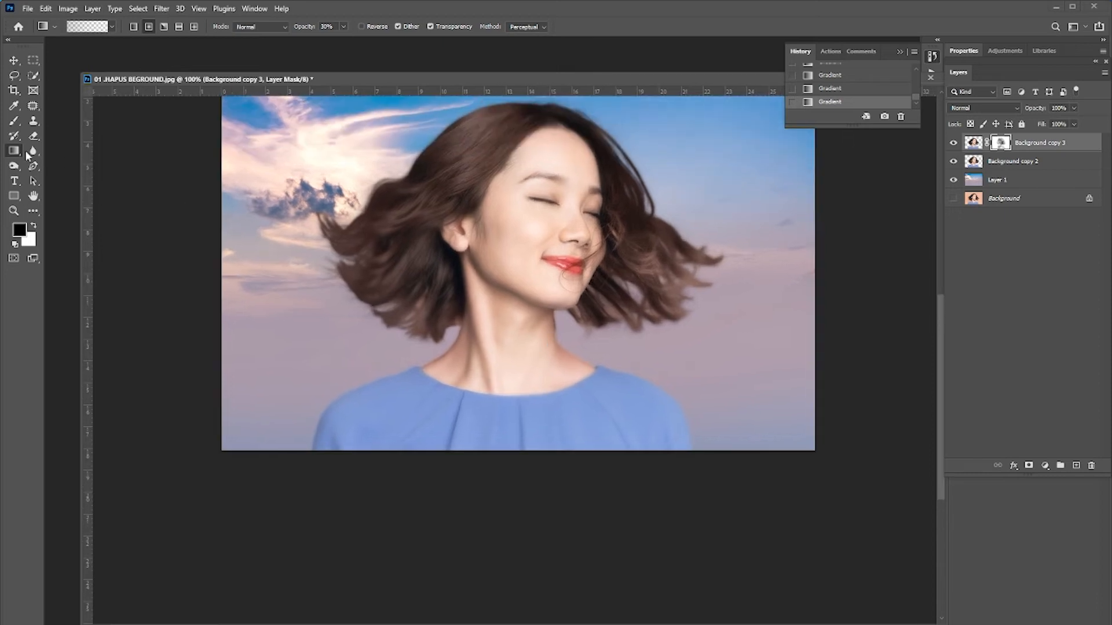
Switch to the Brush, enlarge it, and paint black on the mask over the cheek.
click(17, 122)
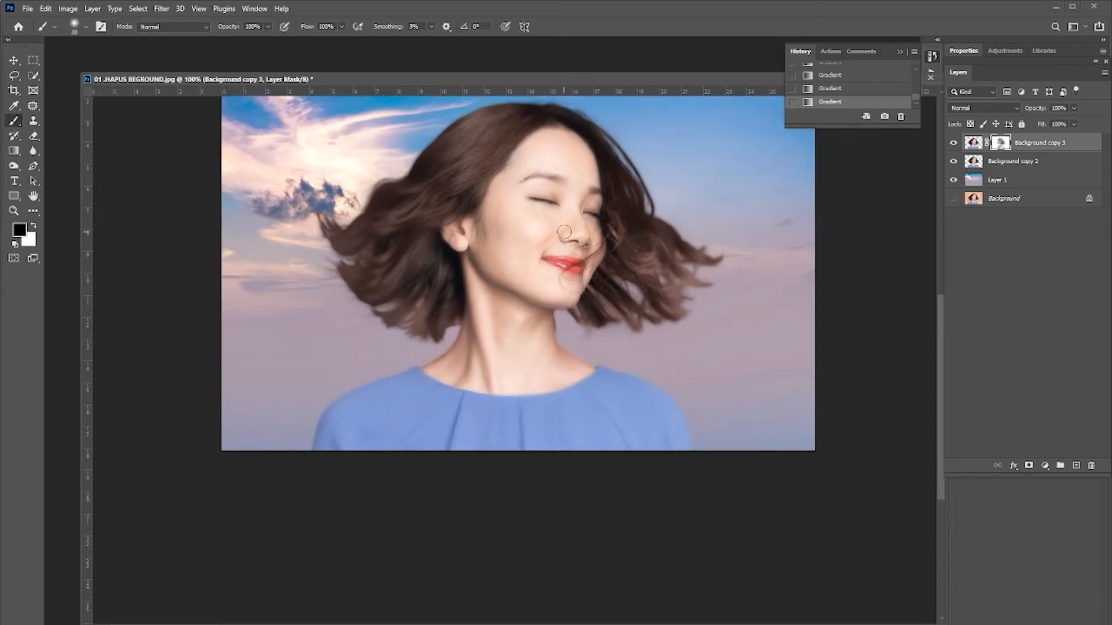
key(bracketright)
key(bracketright)
key(bracketright)
key(bracketright)
key(bracketright)
click(542, 200)
click(535, 182)
click(532, 188)
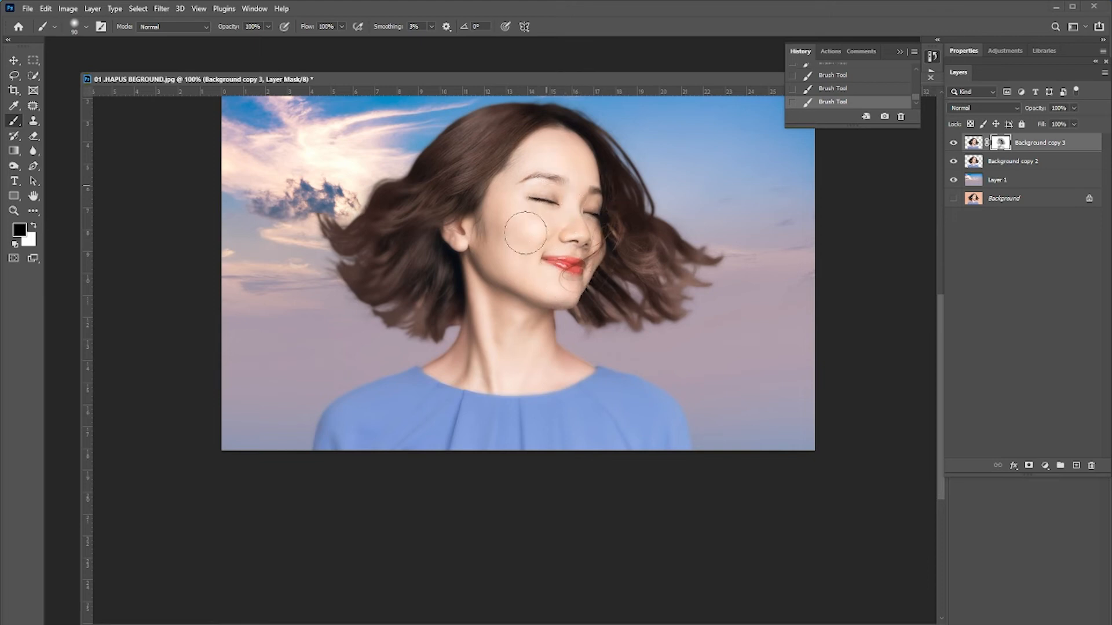
Lower the brush opacity to 55% and paint over the cheek and chin on the mask.
click(268, 26)
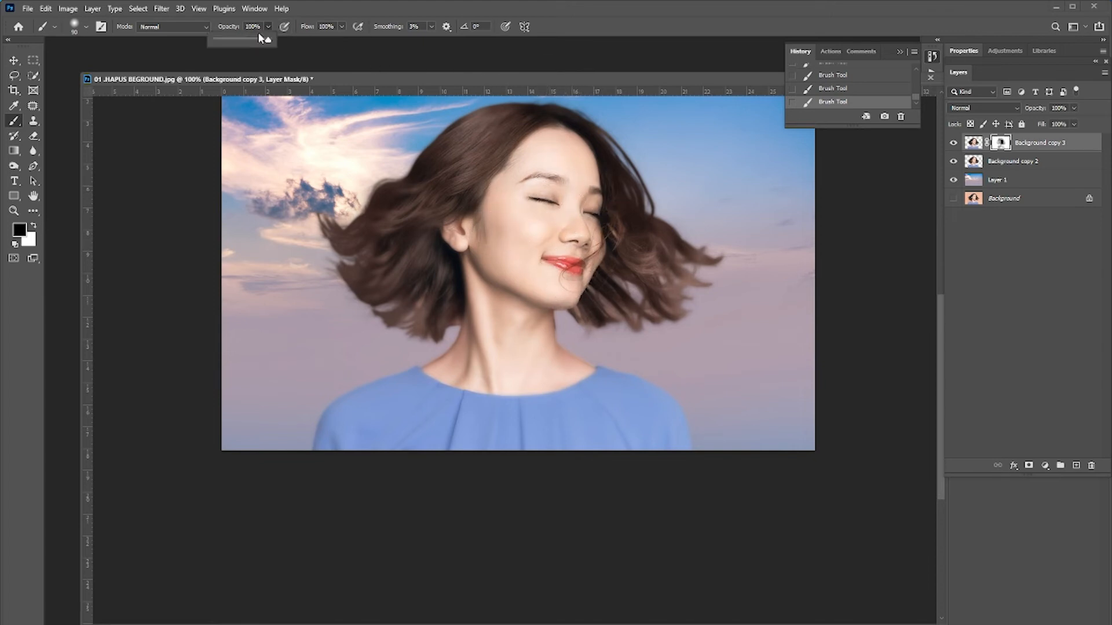
drag(272, 39, 245, 39)
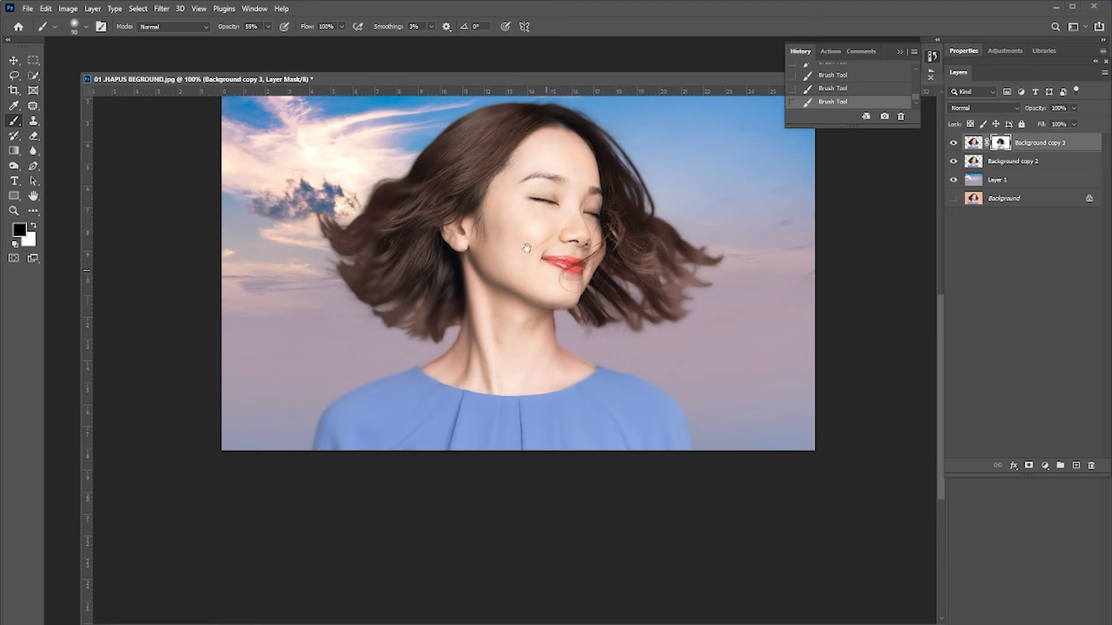
drag(526, 249, 533, 290)
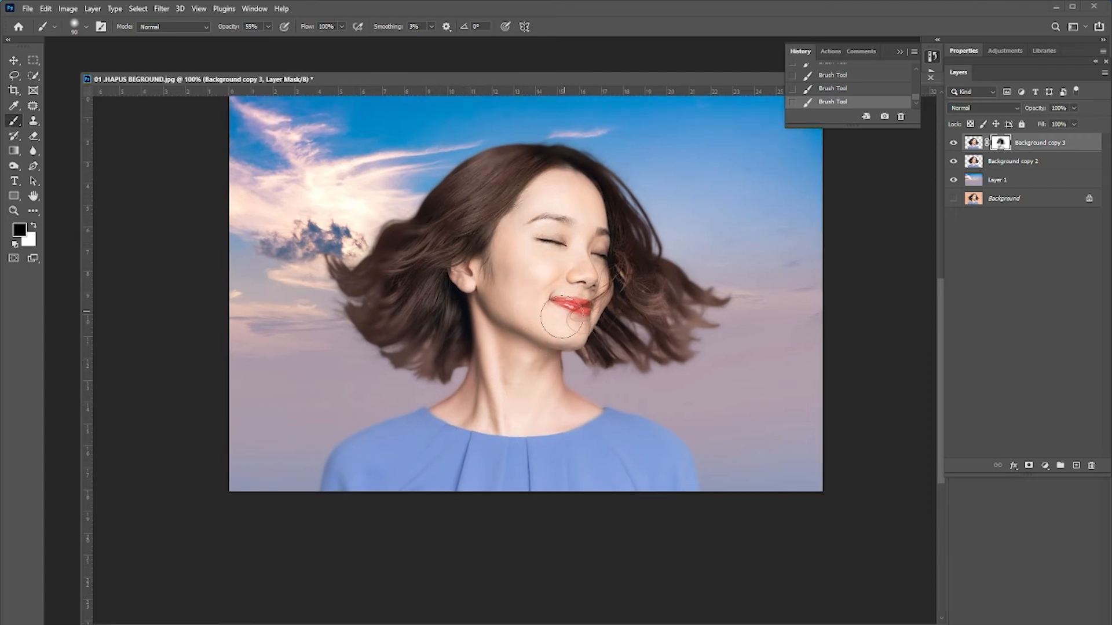
scroll(550, 322, down, 3)
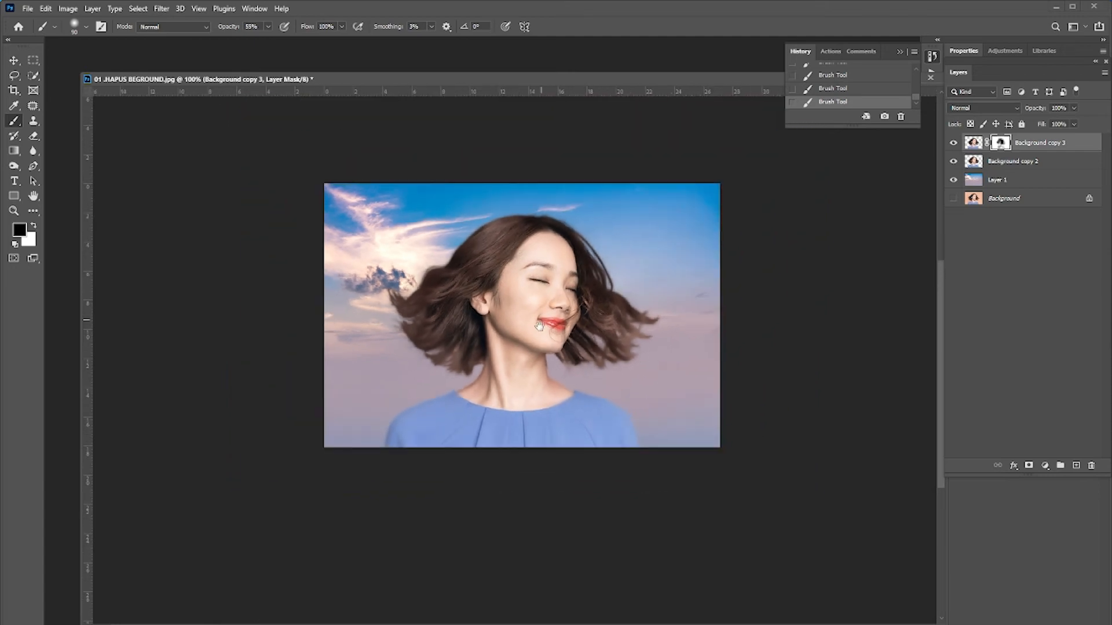
drag(539, 326, 612, 358)
scroll(625, 348, up, 3)
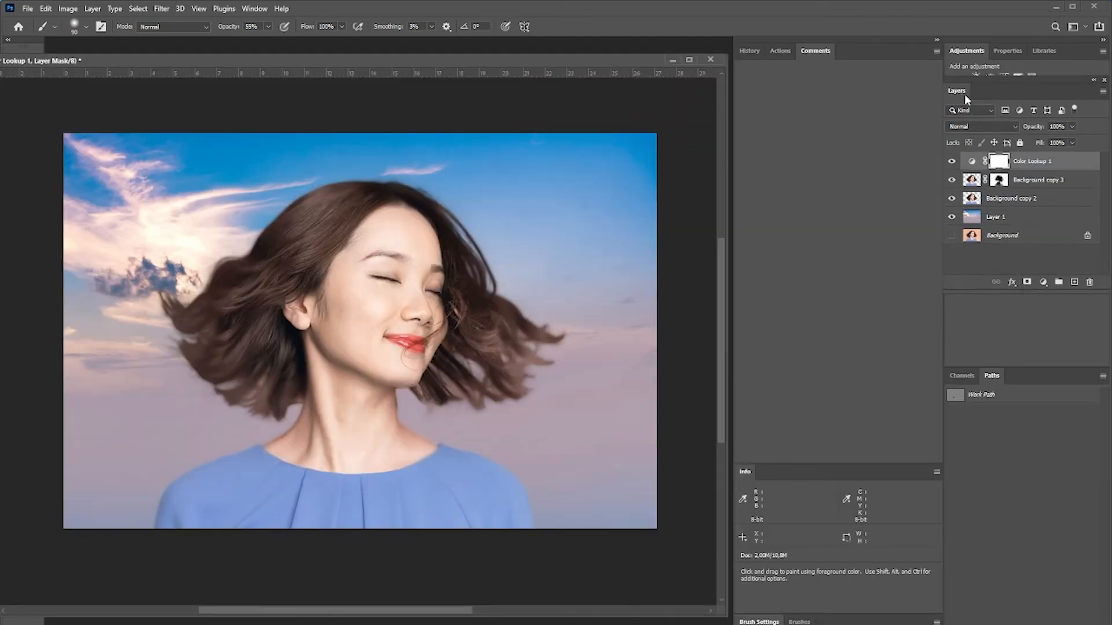
Float the Layers panel and delete the existing Color Lookup layer.
drag(964, 94, 770, 73)
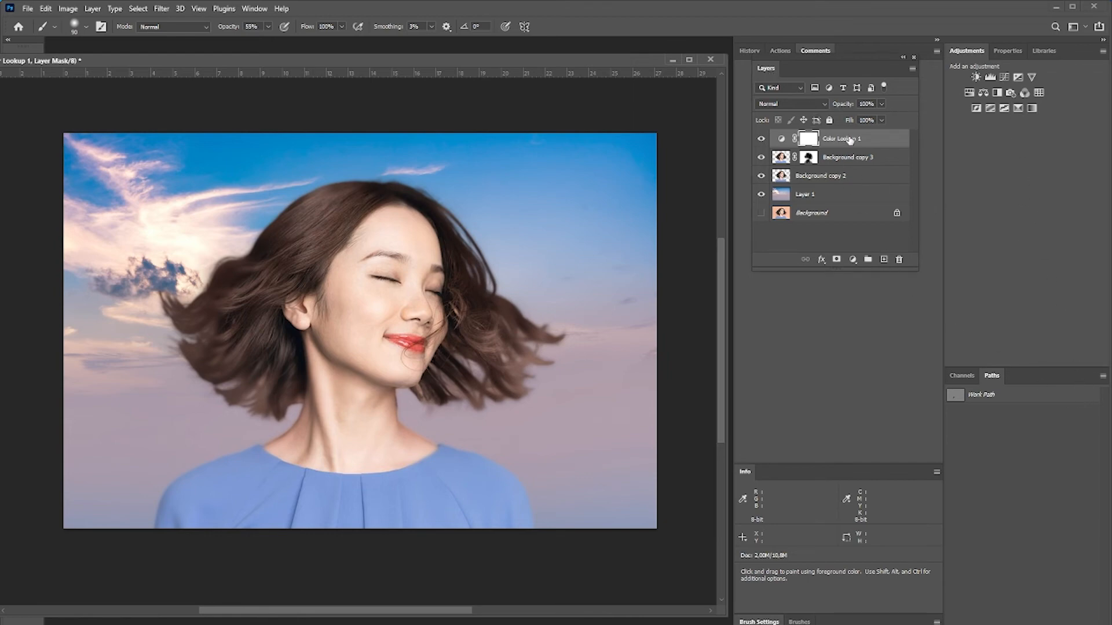
drag(849, 140, 898, 259)
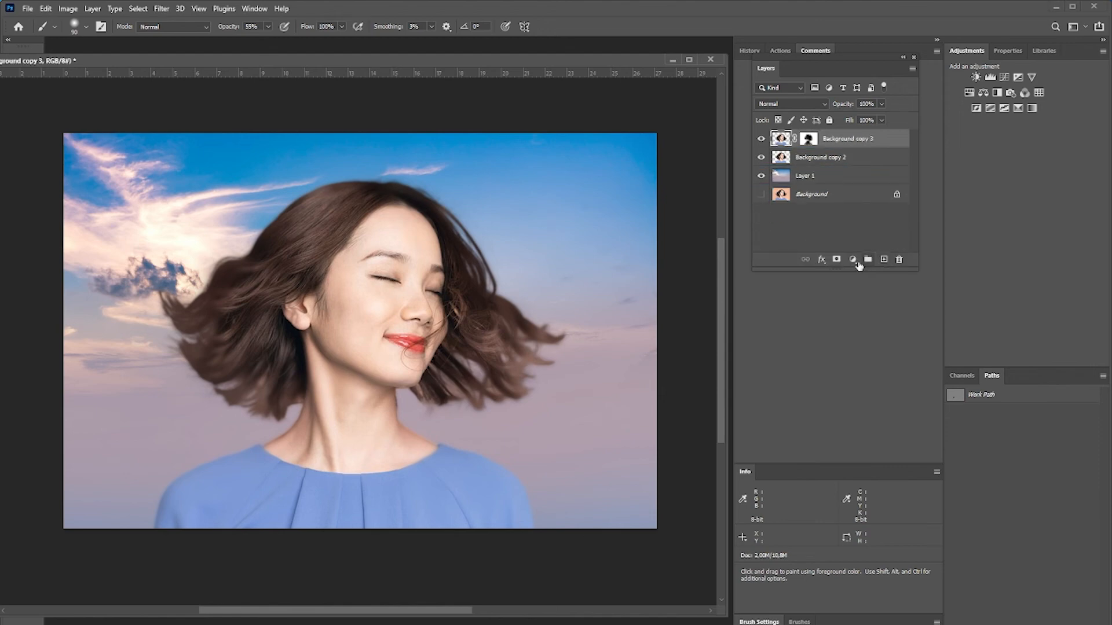
Add a Color Lookup adjustment layer using Kodak 5218 Kodak 2383 (by Adobe).cube and set its opacity to 53%.
click(853, 260)
click(874, 412)
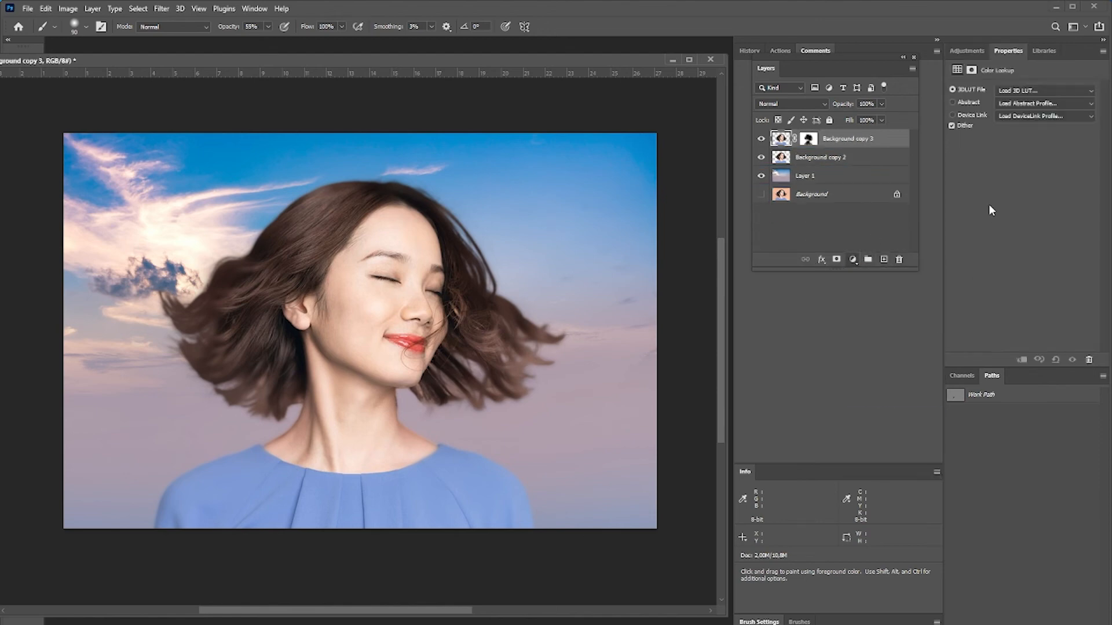
click(1040, 90)
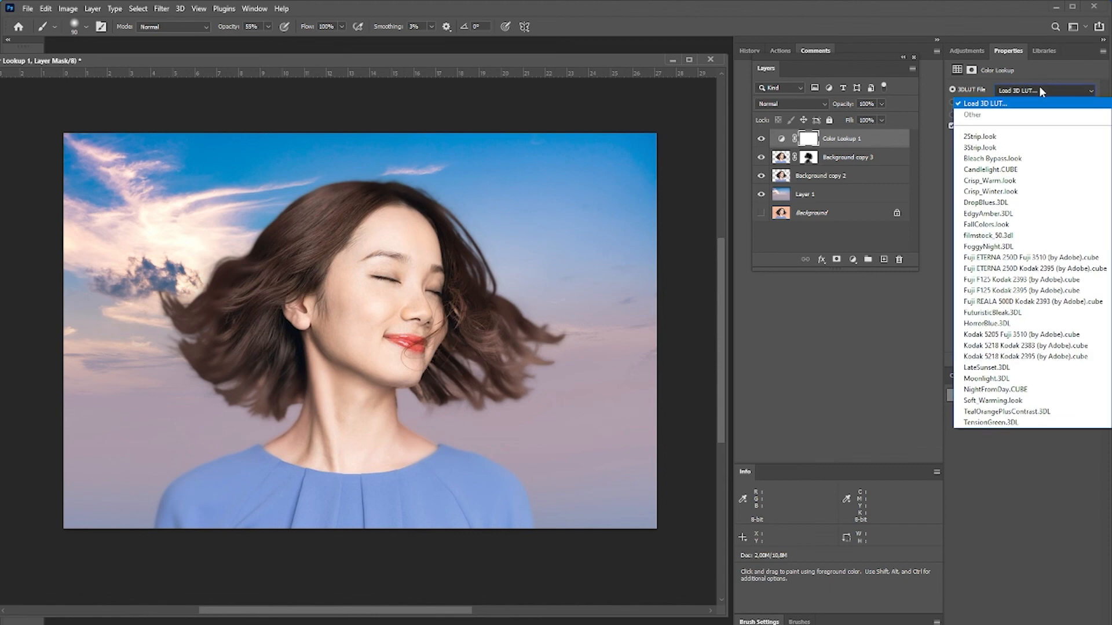
click(1035, 345)
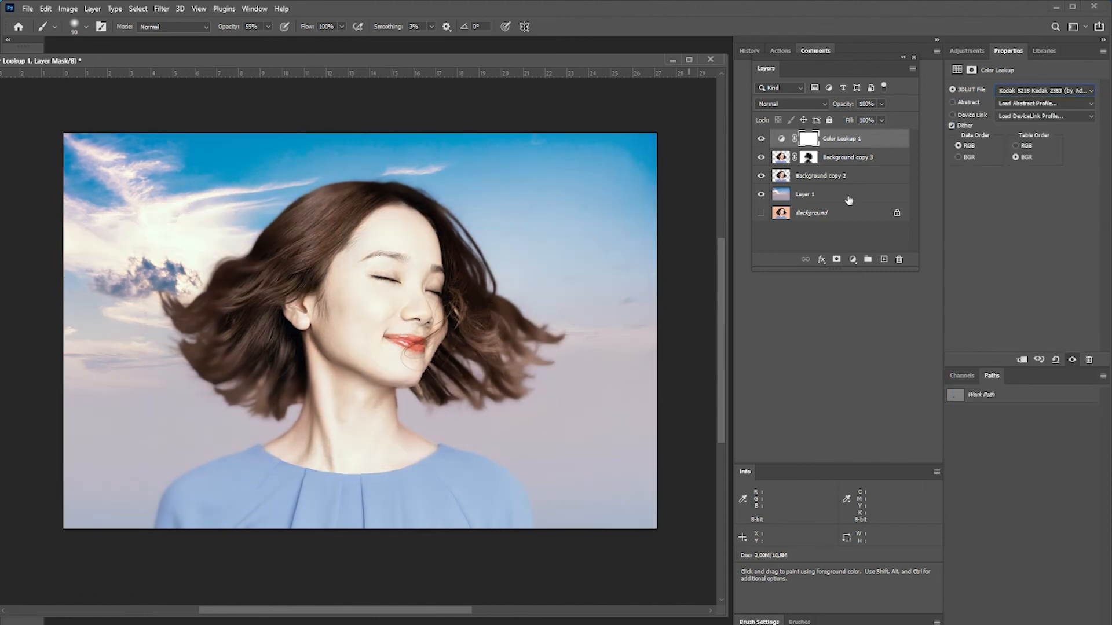
click(881, 105)
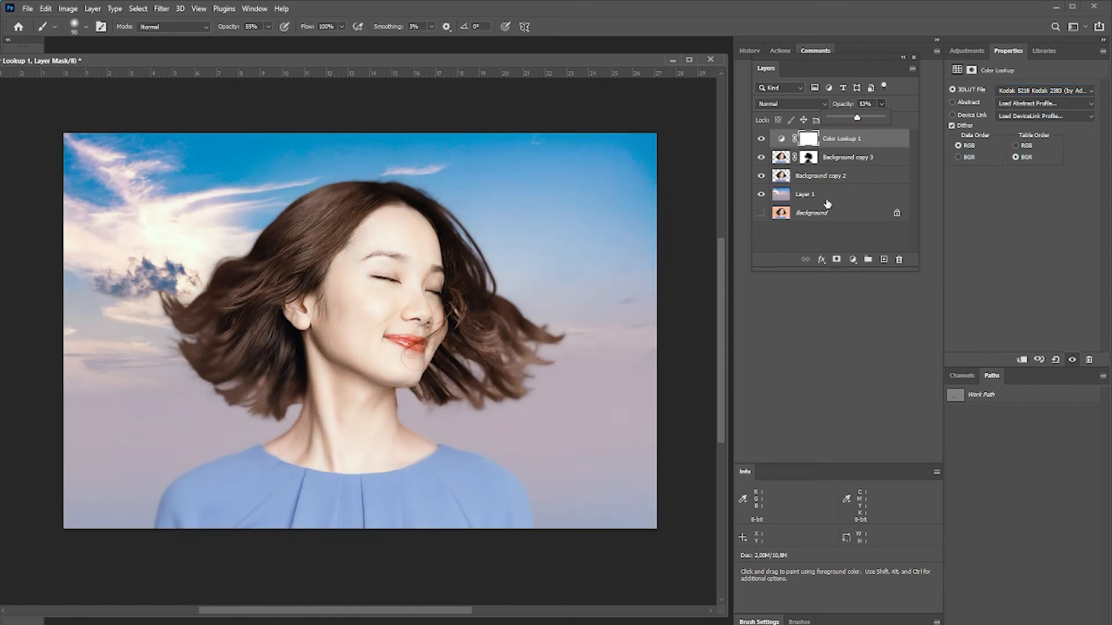
Add a Hue/Saturation adjustment layer targeting Yellows with hue -15, saturation +5 and lightness -2.
click(852, 260)
click(894, 364)
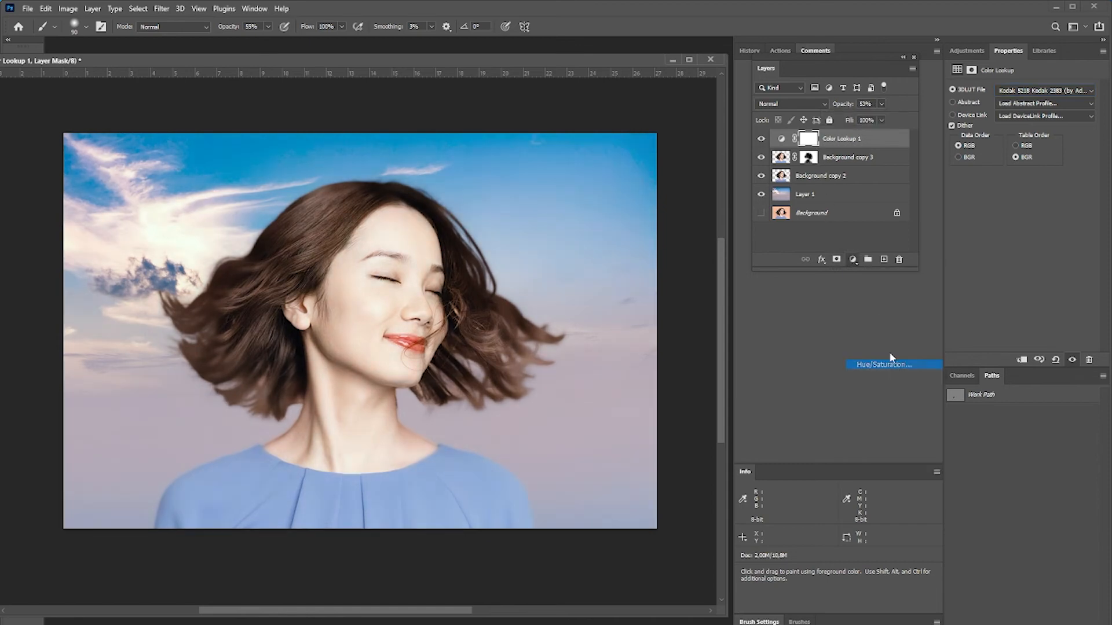
click(957, 104)
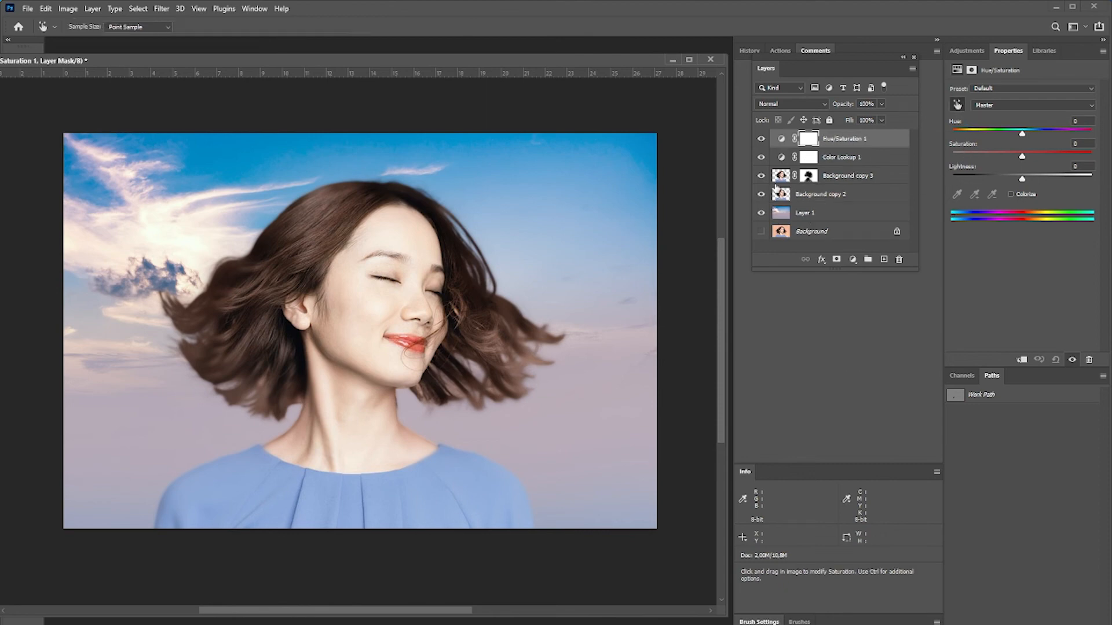
click(400, 237)
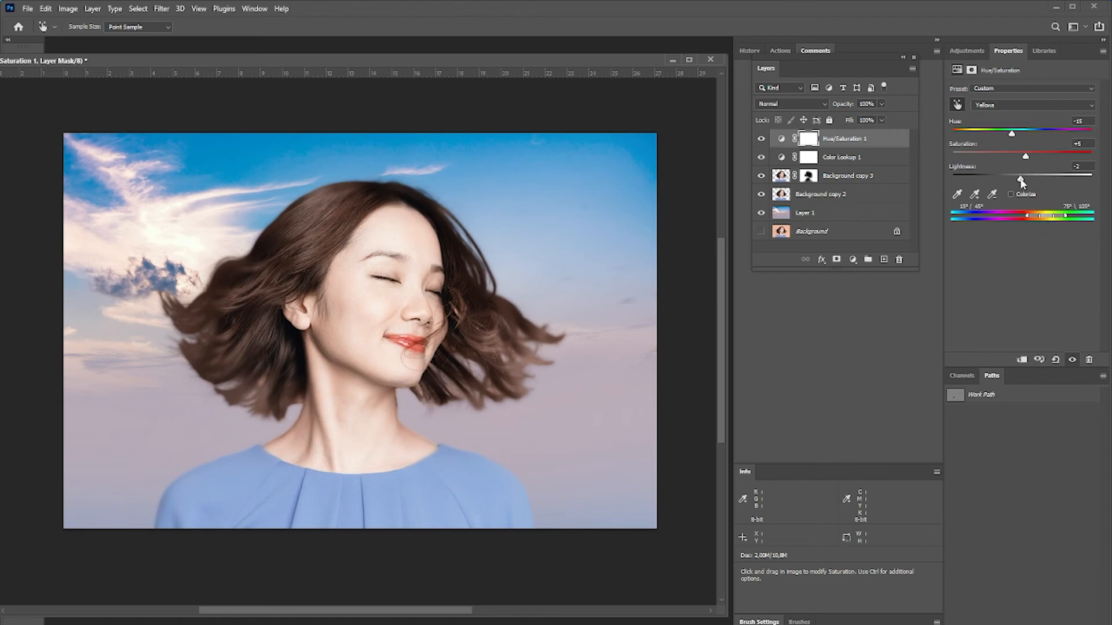
Duplicate the composited document.
drag(305, 60, 587, 102)
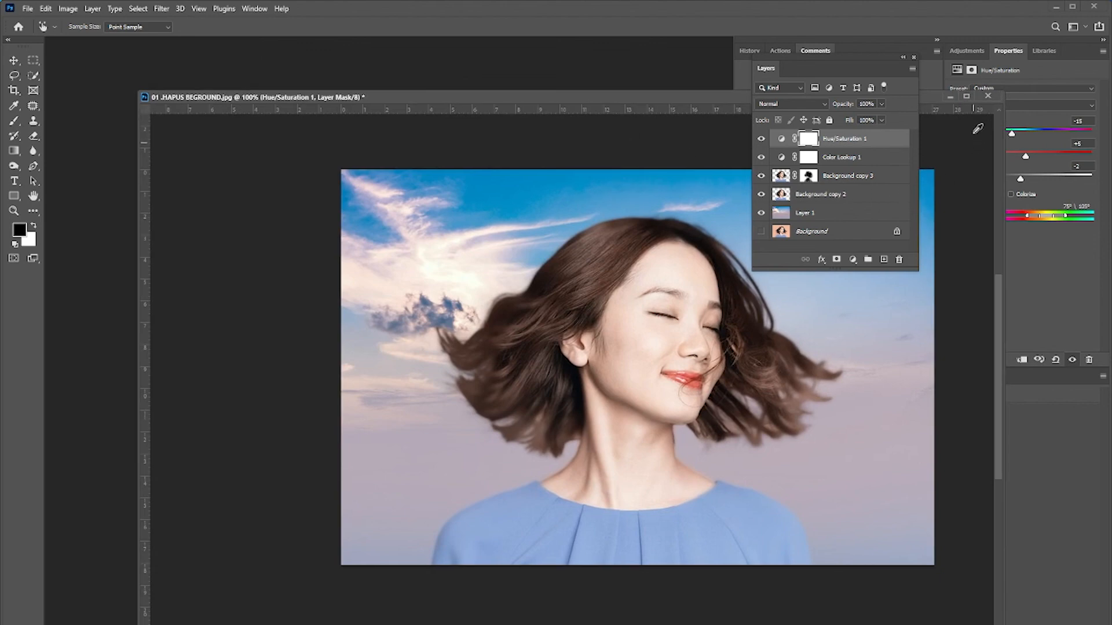
mouse_move(511, 106)
mouse_down()
mouse_move(526, 95)
mouse_move(436, 93)
mouse_move(572, 102)
mouse_move(516, 102)
mouse_up()
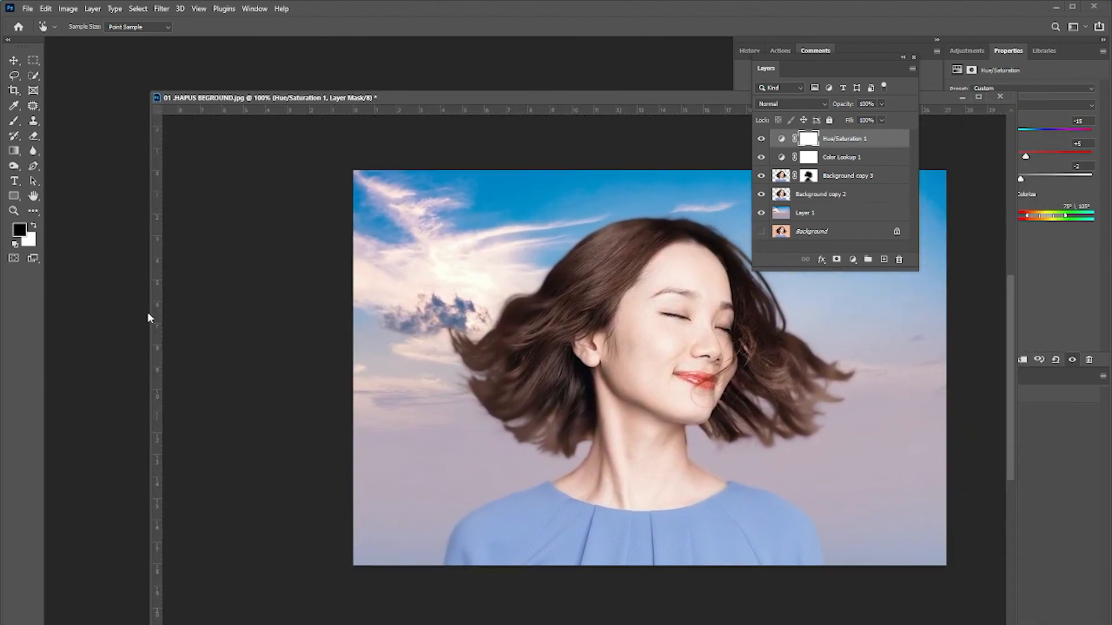
drag(151, 312, 345, 351)
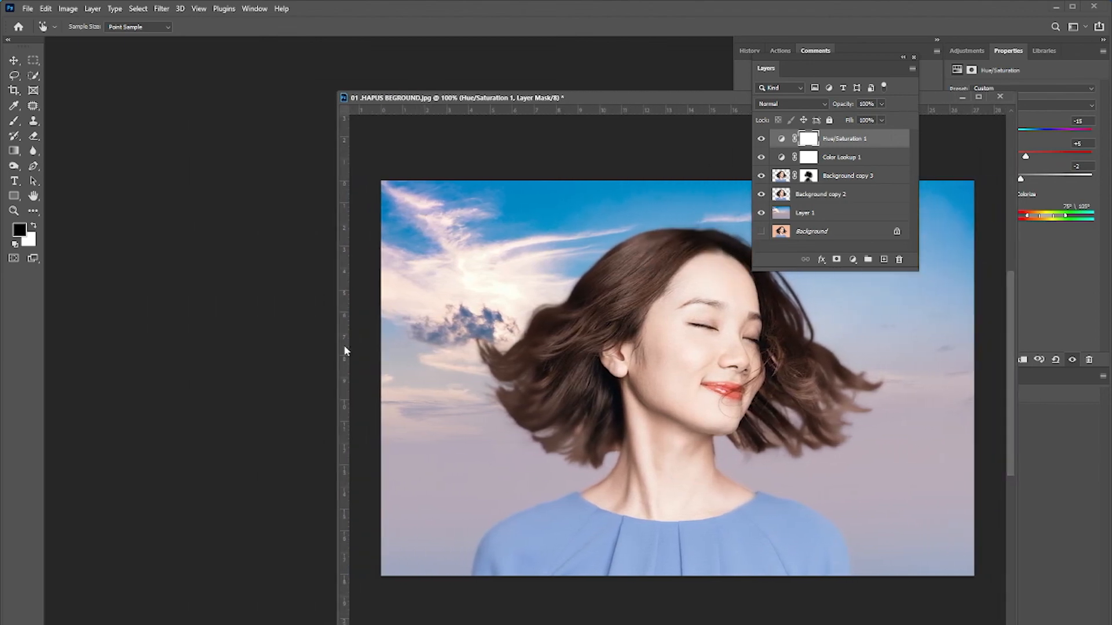
drag(618, 99, 279, 93)
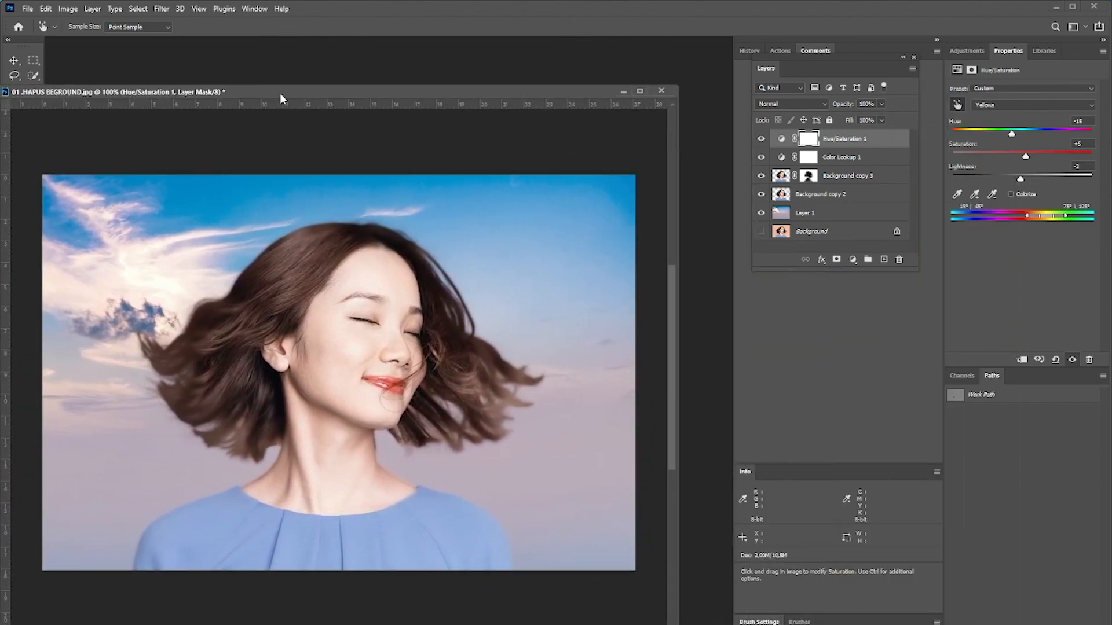
drag(678, 623, 515, 471)
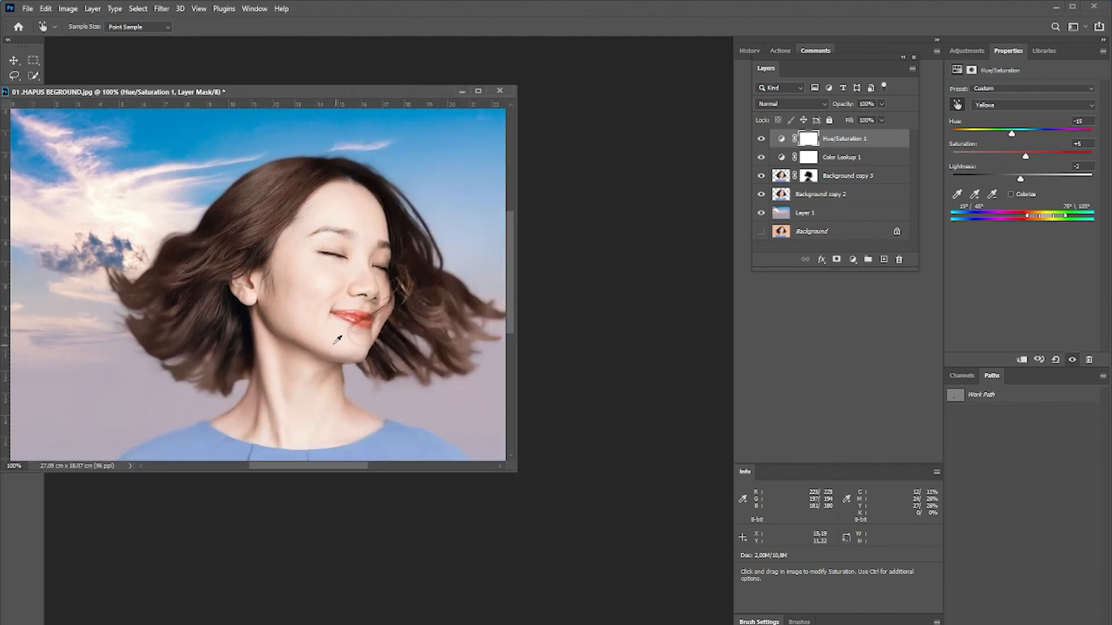
key(ctrl+minus)
key(ctrl+minus)
drag(326, 93, 709, 188)
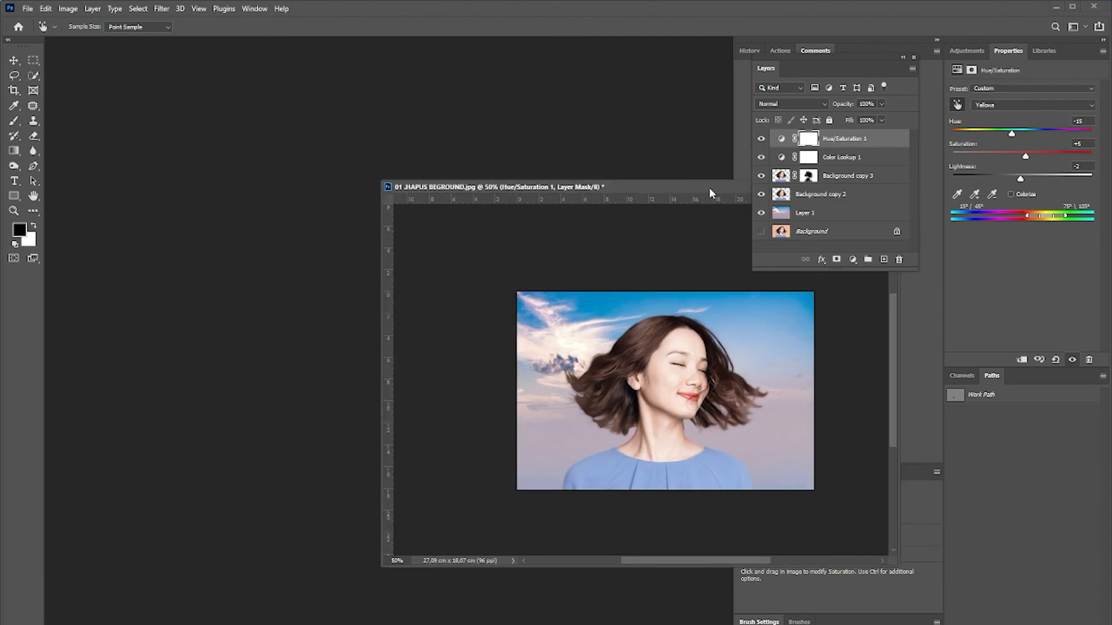
right_click(662, 192)
click(672, 194)
click(643, 212)
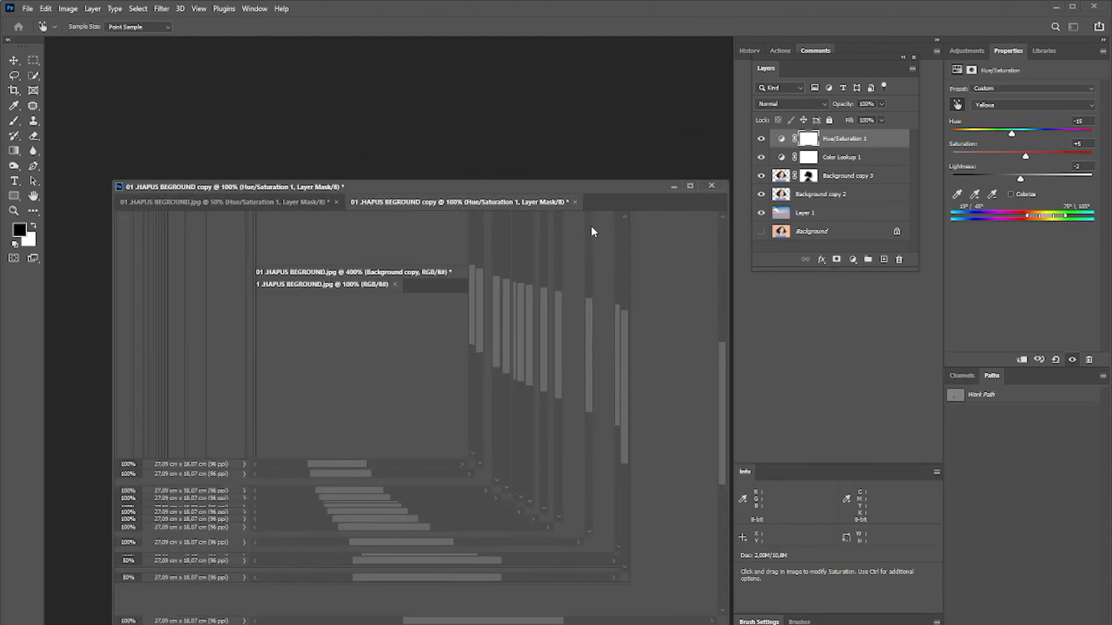
Float the duplicate's window and arrange it beside the original at 50% zoom.
drag(128, 194, 672, 240)
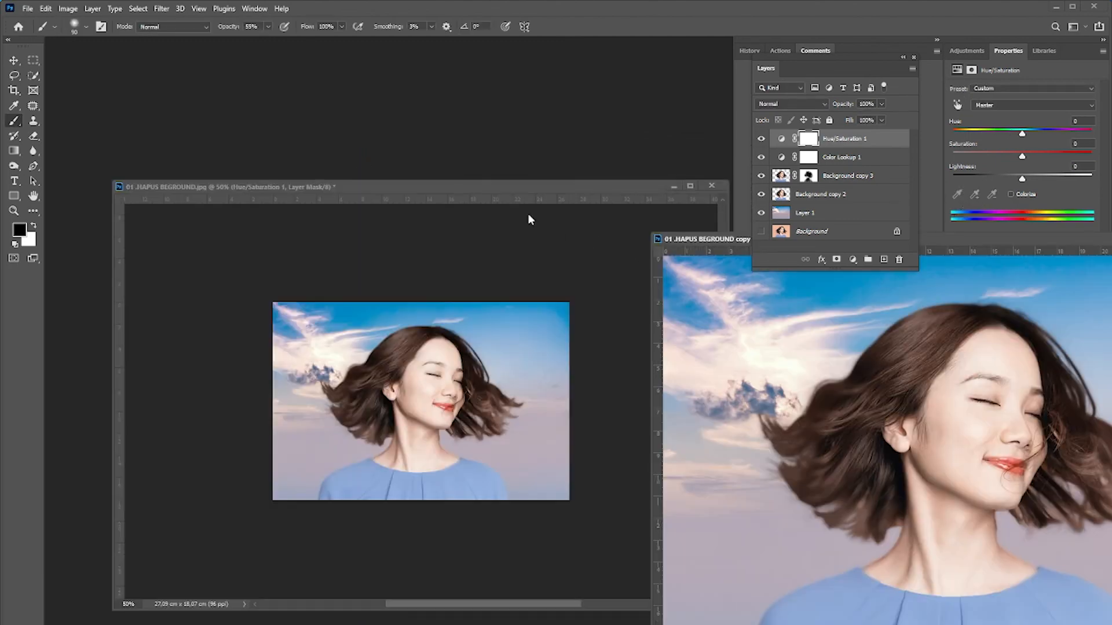
drag(550, 186, 393, 169)
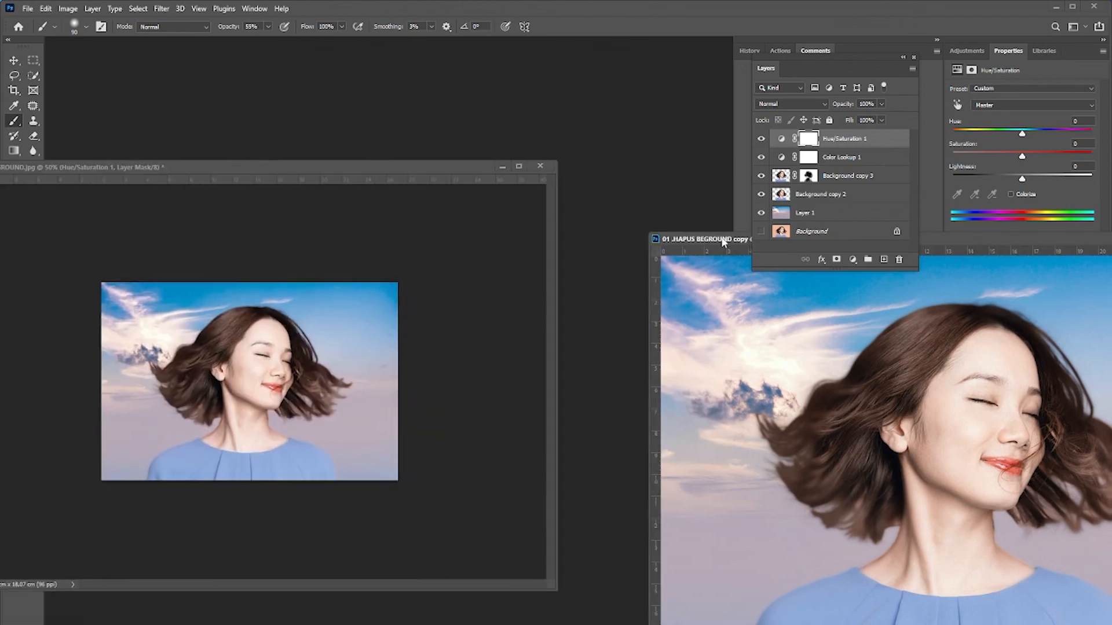
drag(715, 242, 367, 160)
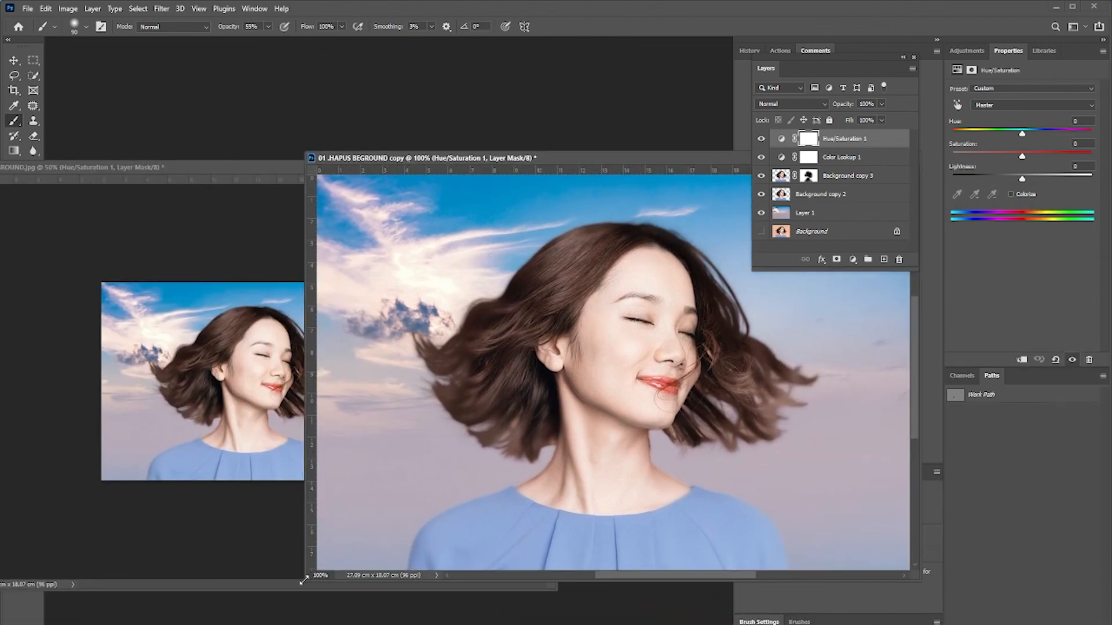
drag(302, 580, 495, 464)
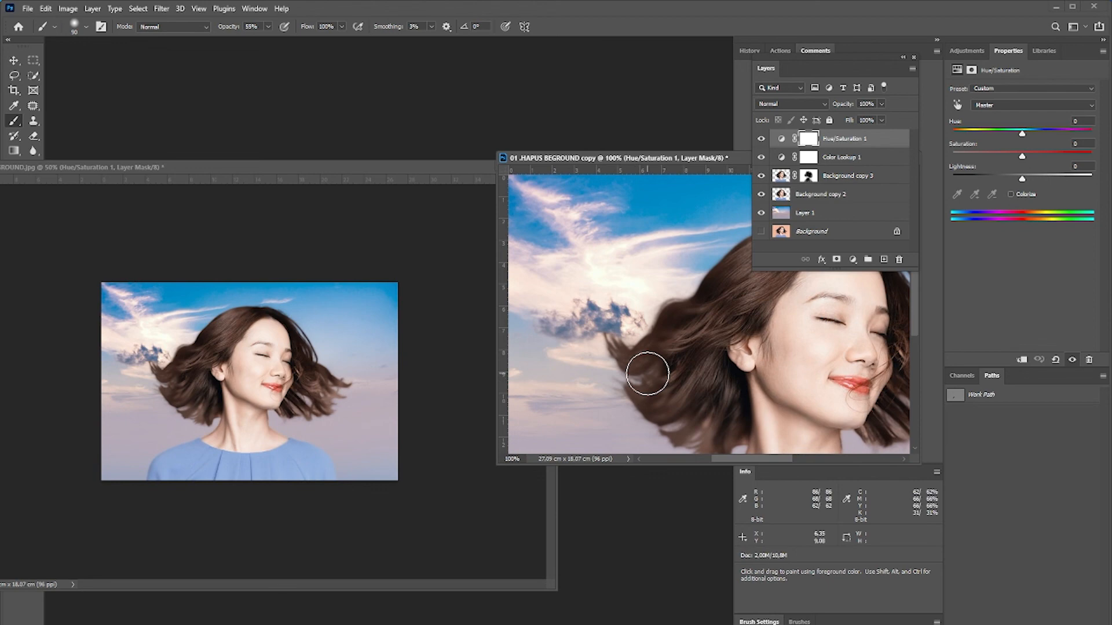
key(ctrl+minus)
drag(675, 157, 591, 237)
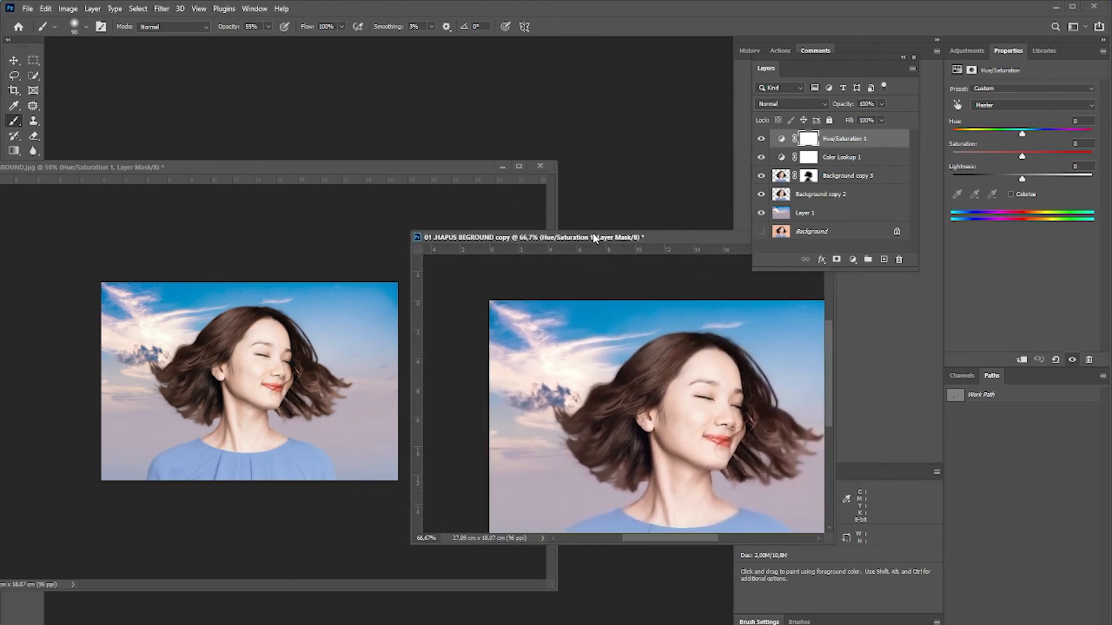
key(ctrl+minus)
drag(661, 239, 659, 236)
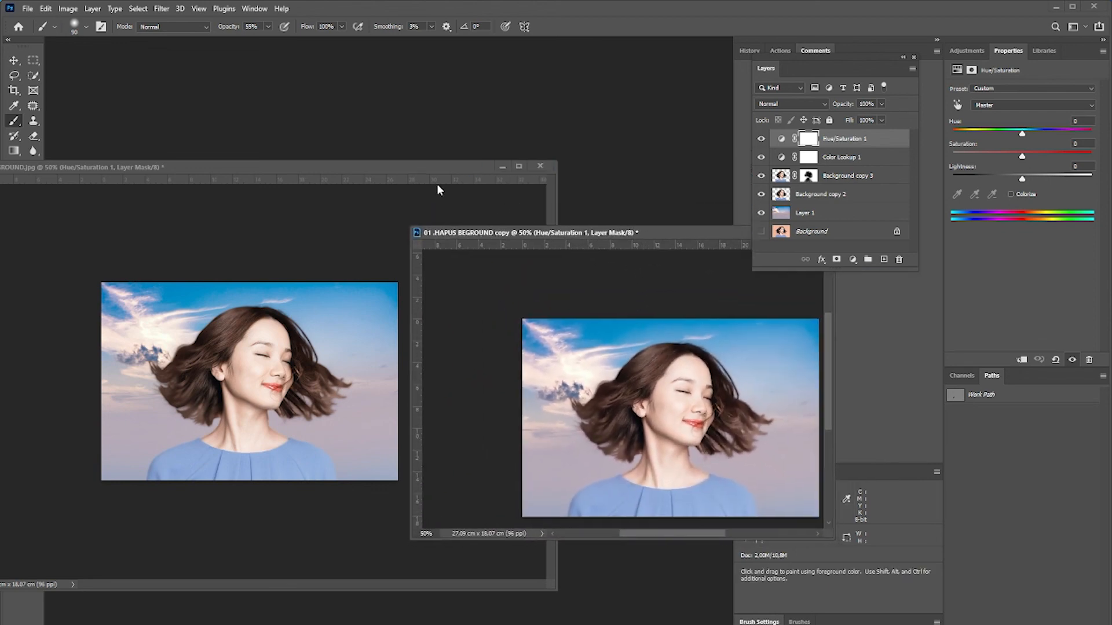
In the original document, delete all layers above the Background to show the untouched photo.
click(413, 168)
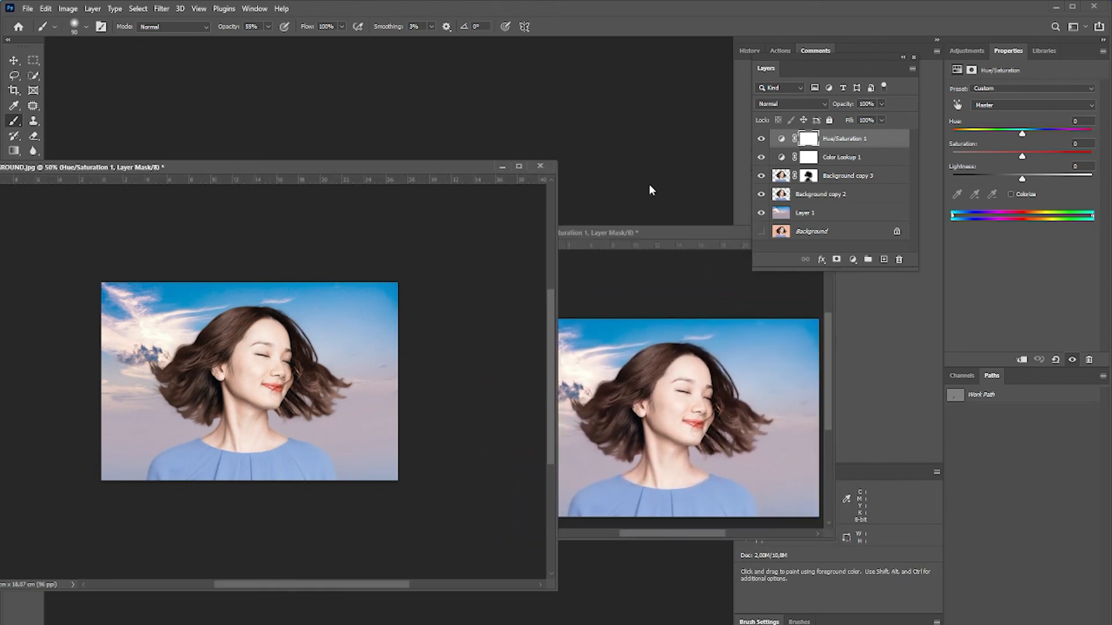
key(shift)
shift+click(826, 217)
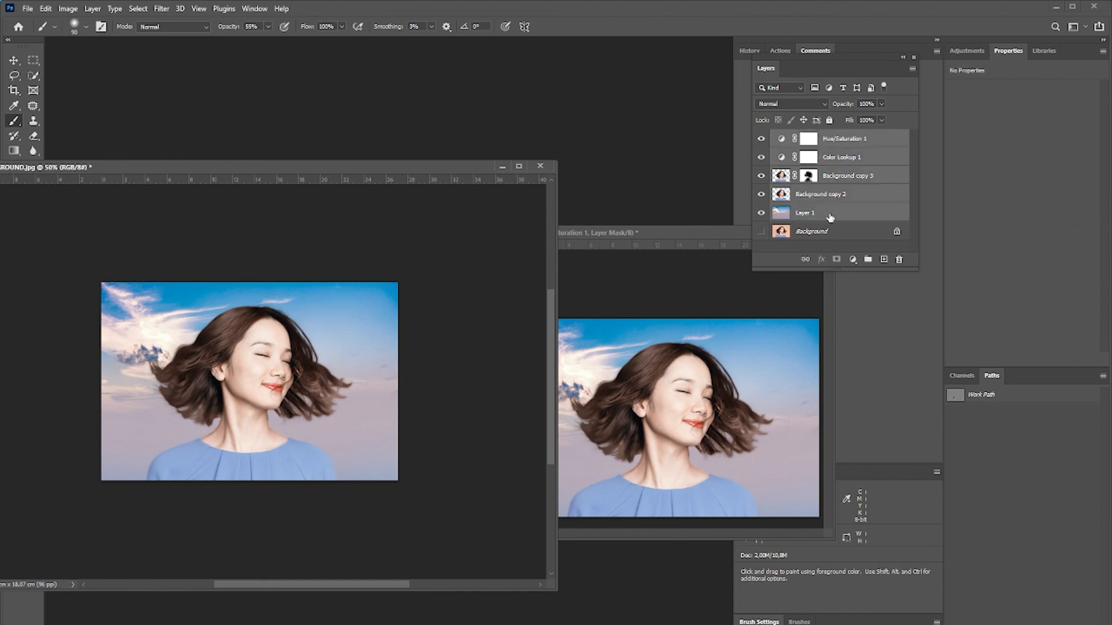
key(Delete)
click(761, 140)
Arrange the two document windows side by side to compare before and after.
drag(612, 234, 580, 197)
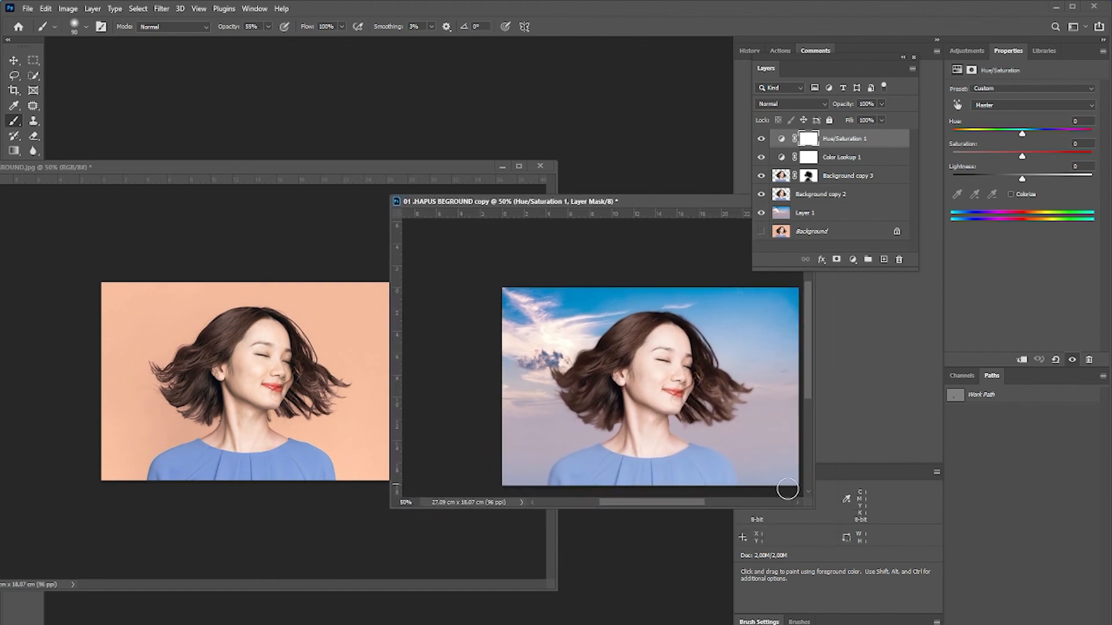
drag(807, 508, 870, 542)
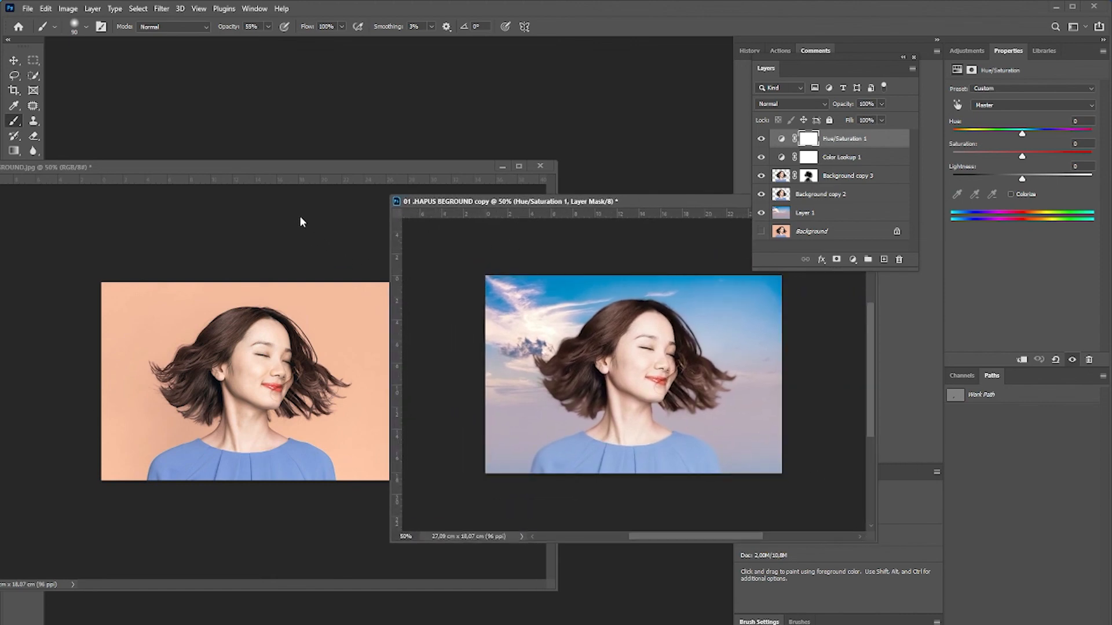
click(339, 177)
drag(634, 200, 685, 227)
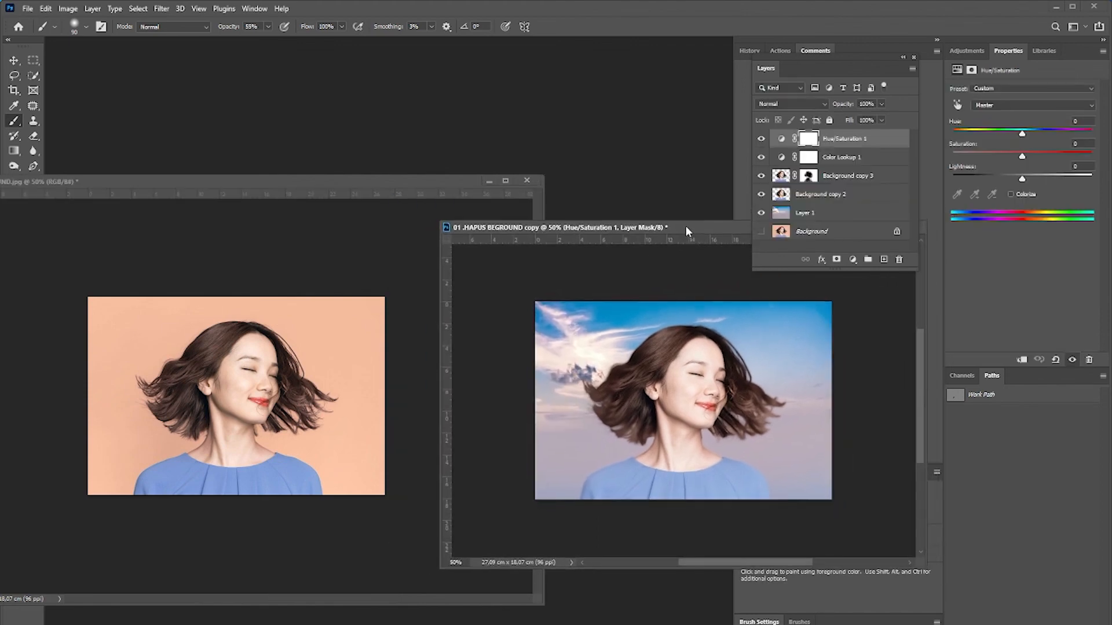